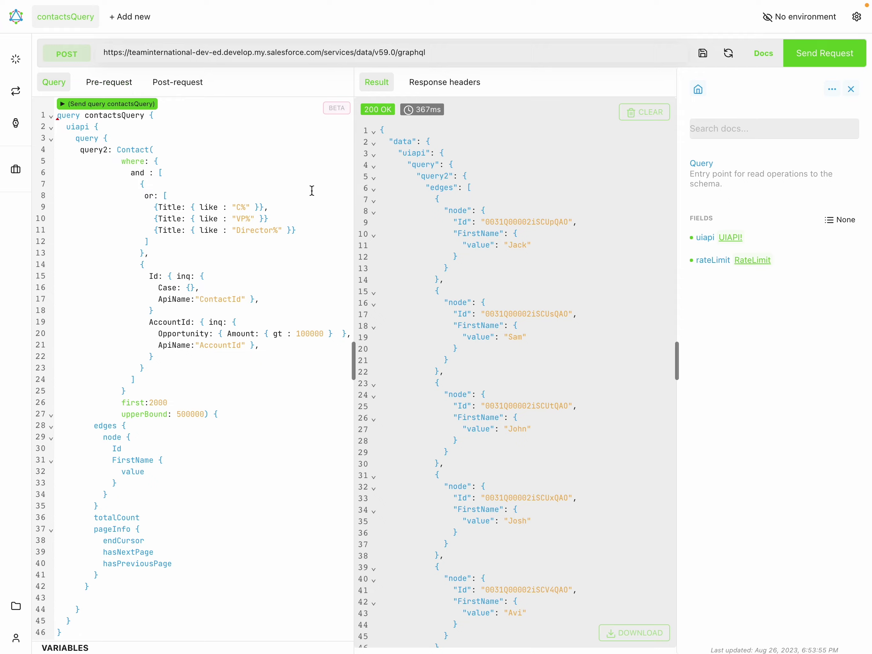
Copy the fresh access_token value from Postman's token response and return to Altair.
key("ctrl+Up")
left_click(250, 54)
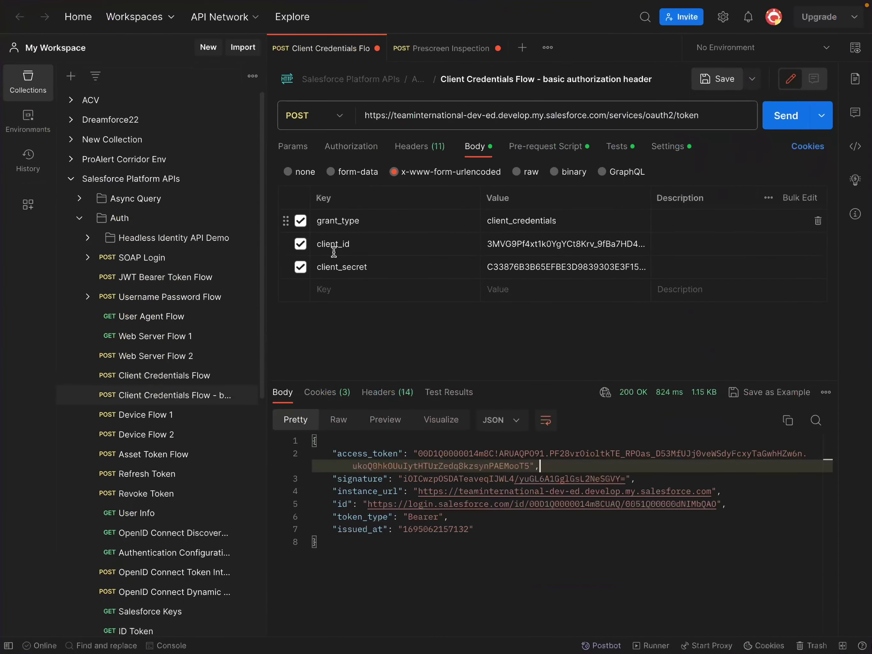
left_click_drag(418, 453, 528, 463)
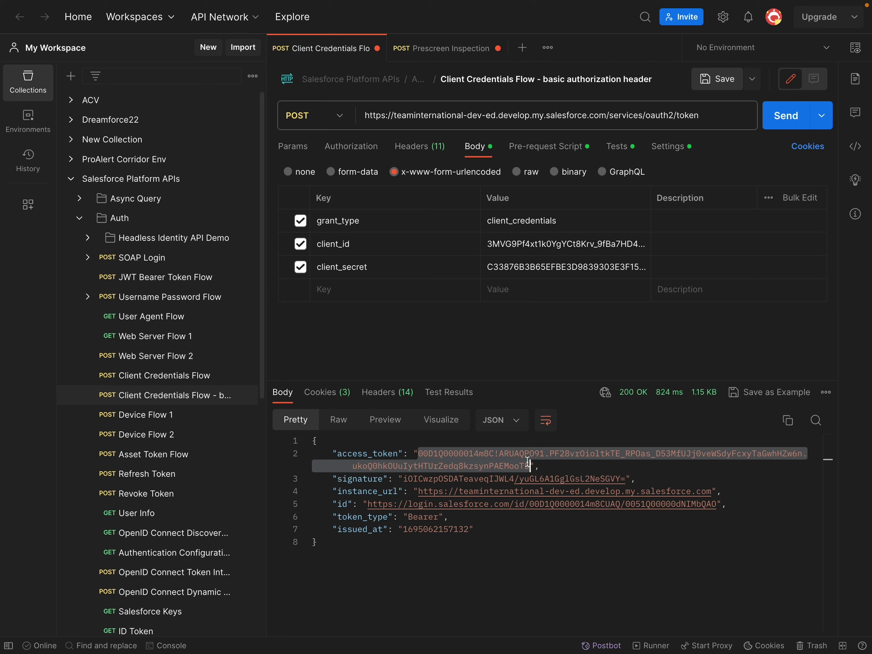
key("ctrl+Up")
left_click(337, 47)
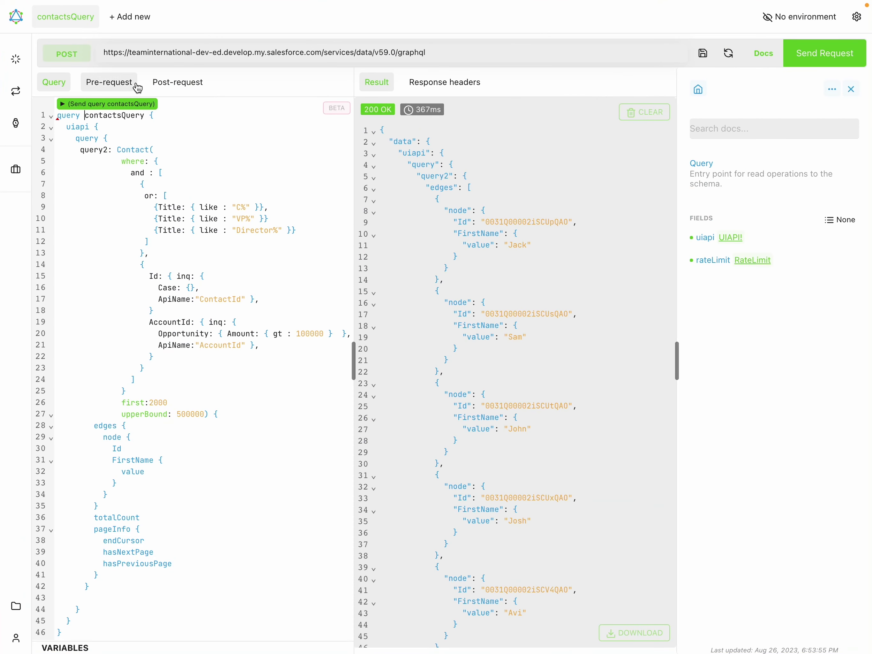
Paste the fresh token over the Authorization Bearer header, save, and re-send contactsQuery.
left_click(20, 61)
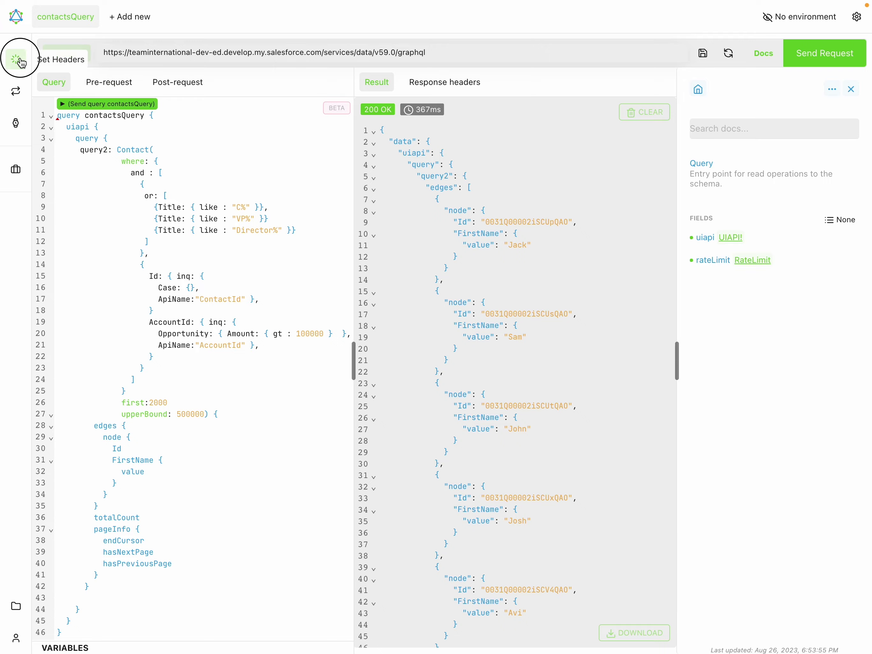
left_click(45, 60)
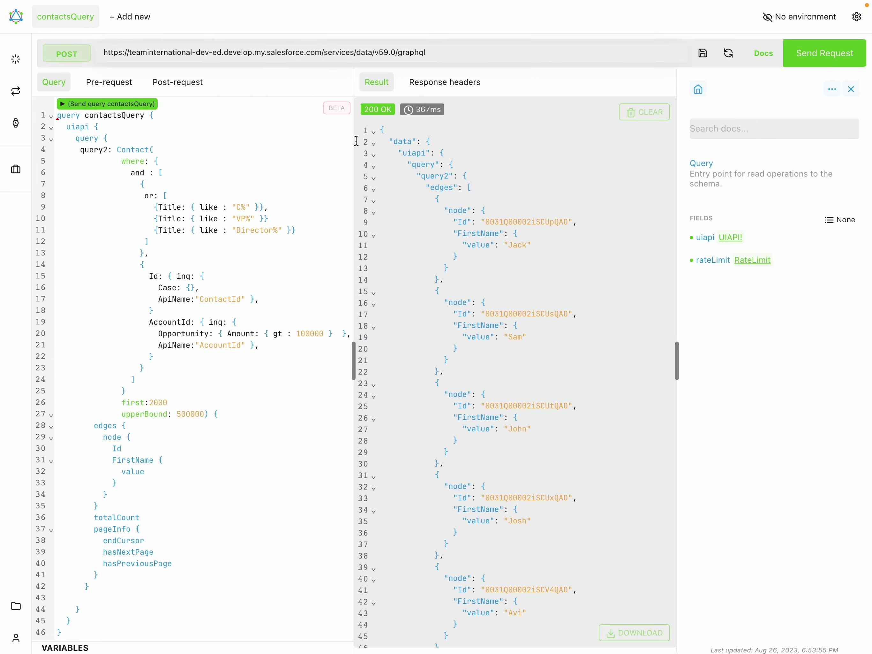
left_click(19, 62)
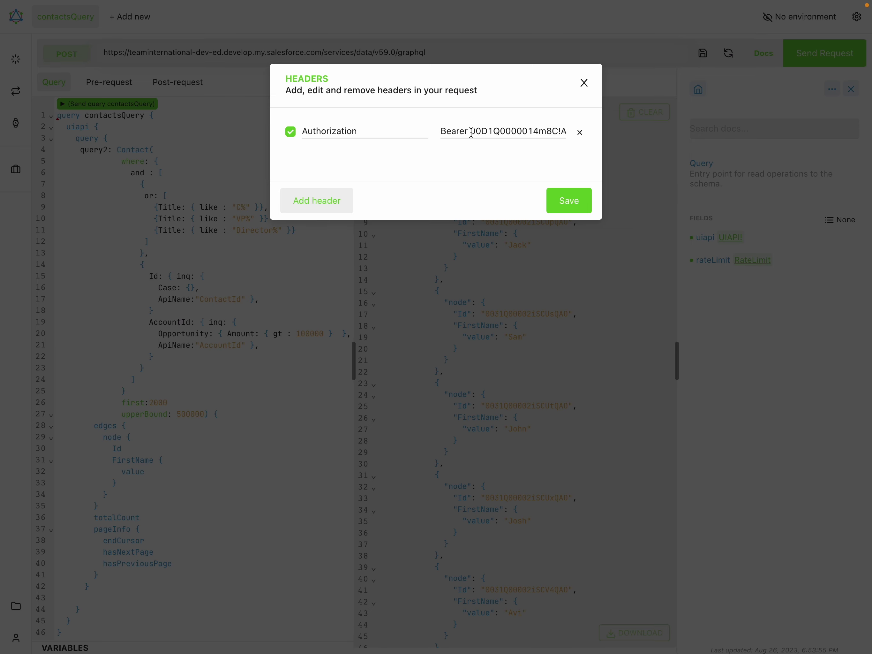
left_click_drag(471, 133, 615, 132)
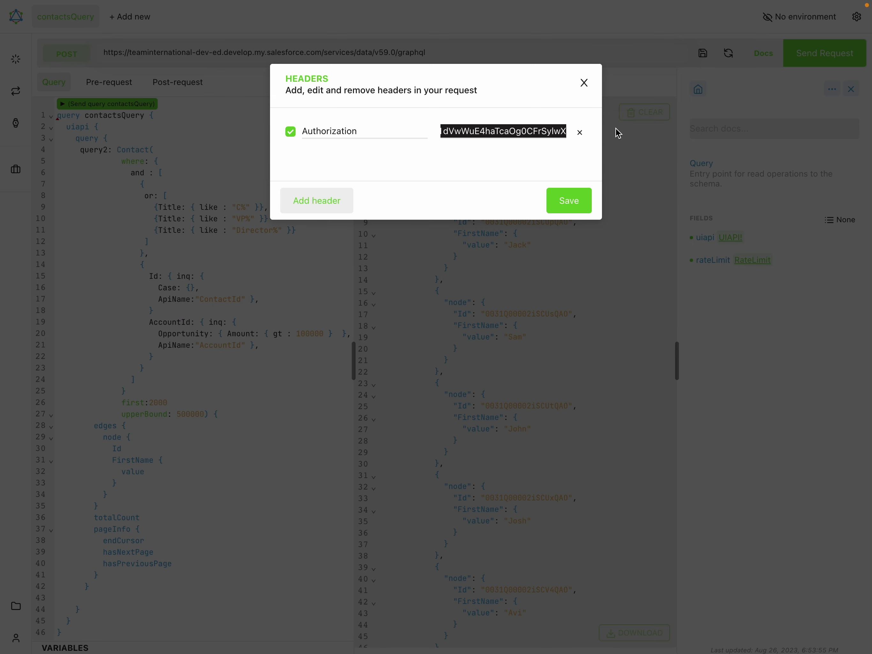
key("ctrl+v")
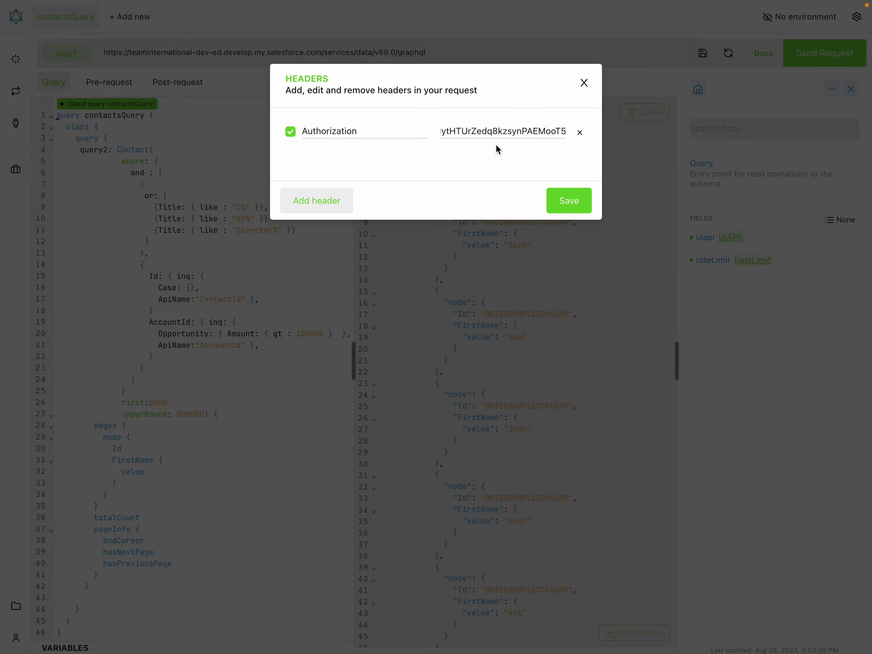
left_click(568, 201)
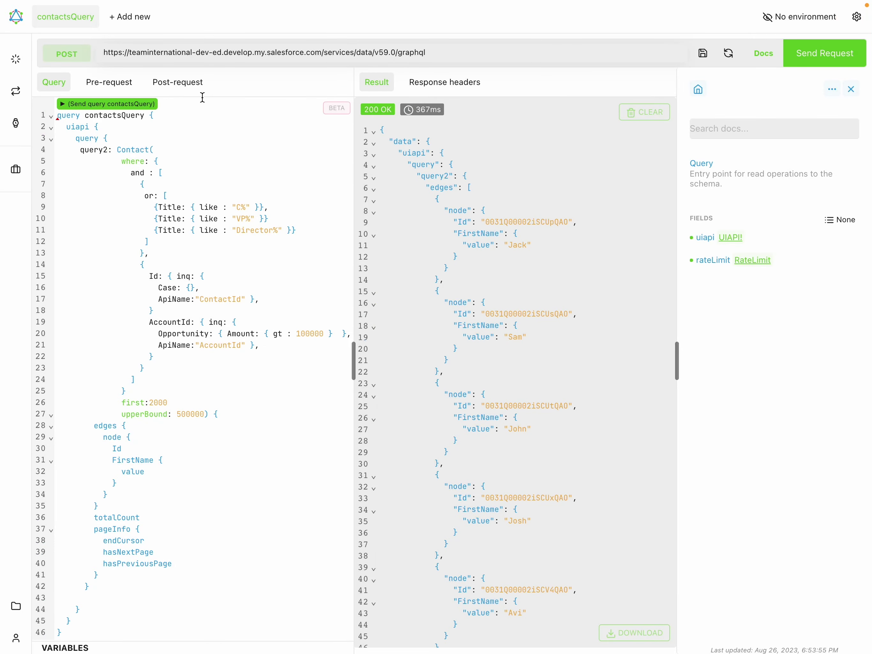
left_click(129, 105)
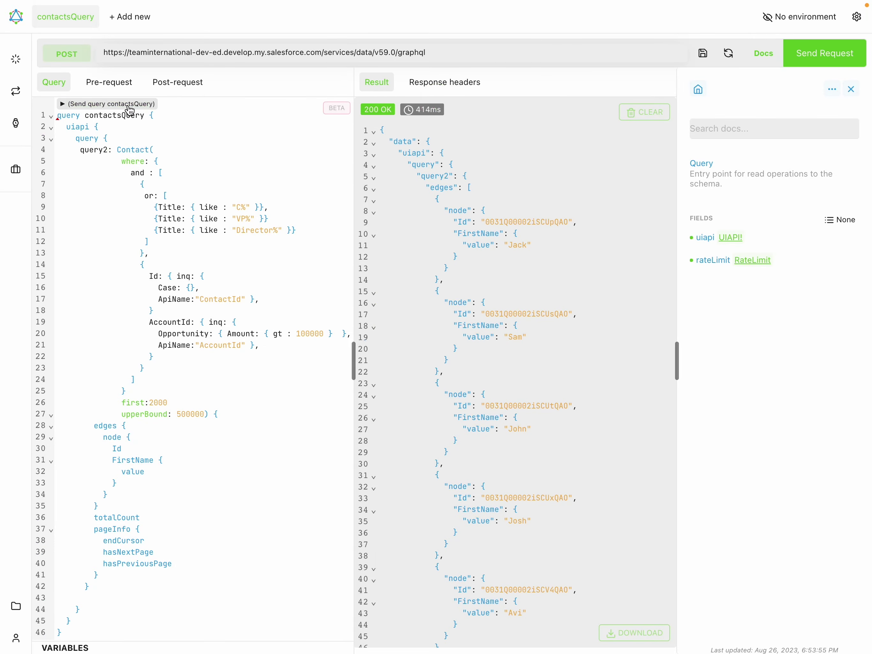
scroll(465, 238, "down", 5)
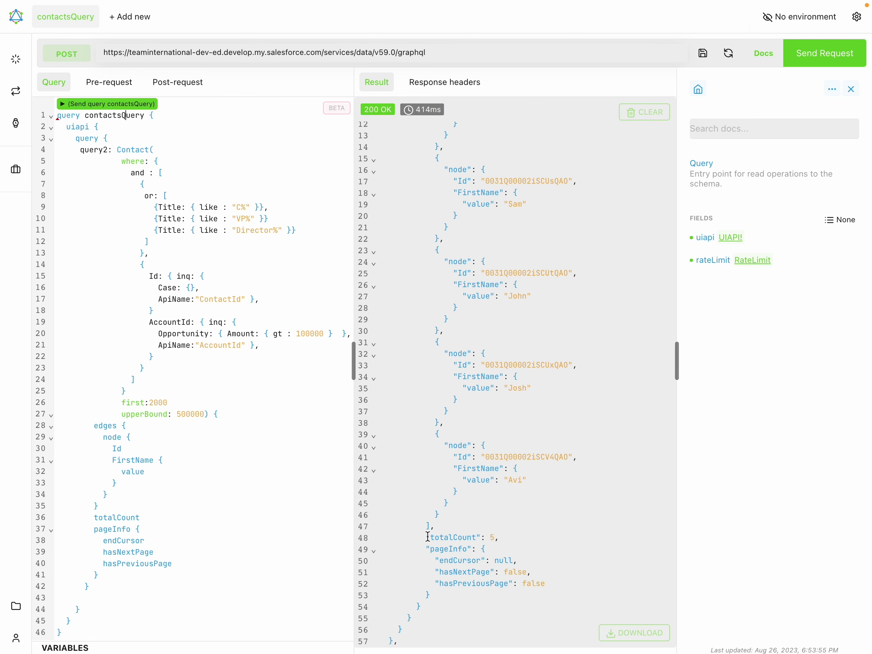
left_click_drag(426, 537, 510, 536)
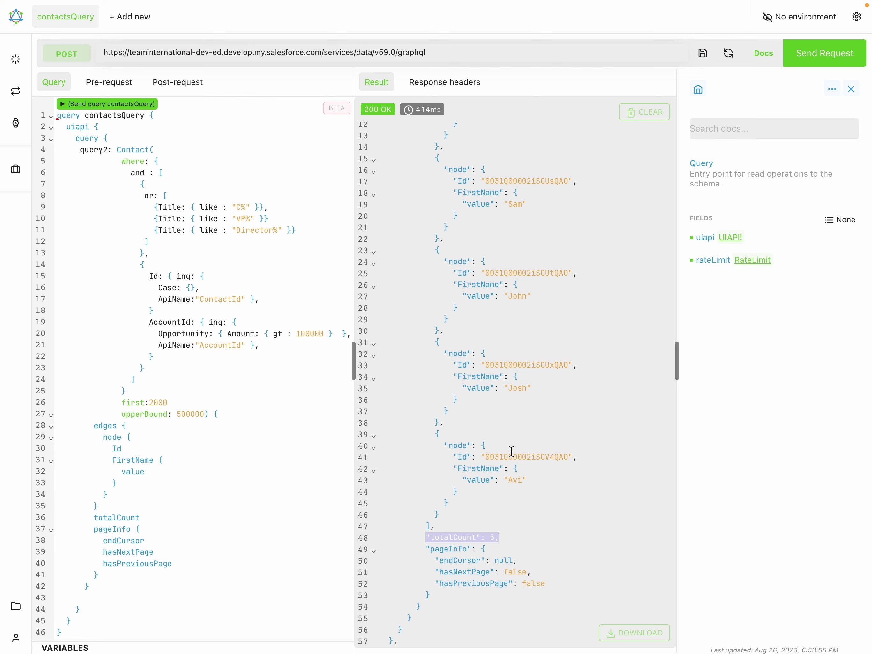
scroll(510, 452, "up", 5)
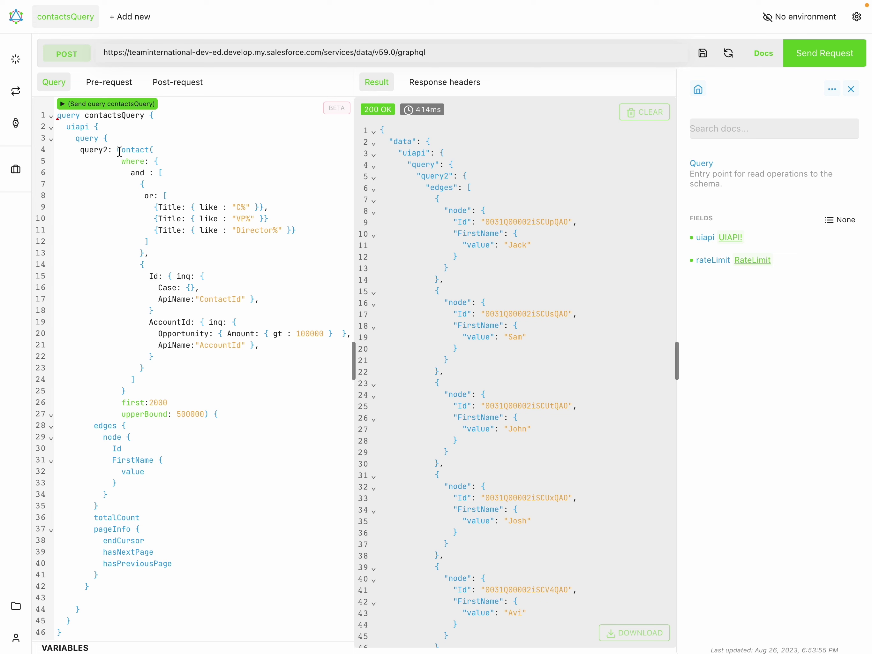
Replace the 'query2:' alias before Contact( on line 4 with 'query1 :' and re-send contactsQuery.
left_click_drag(117, 150, 81, 150)
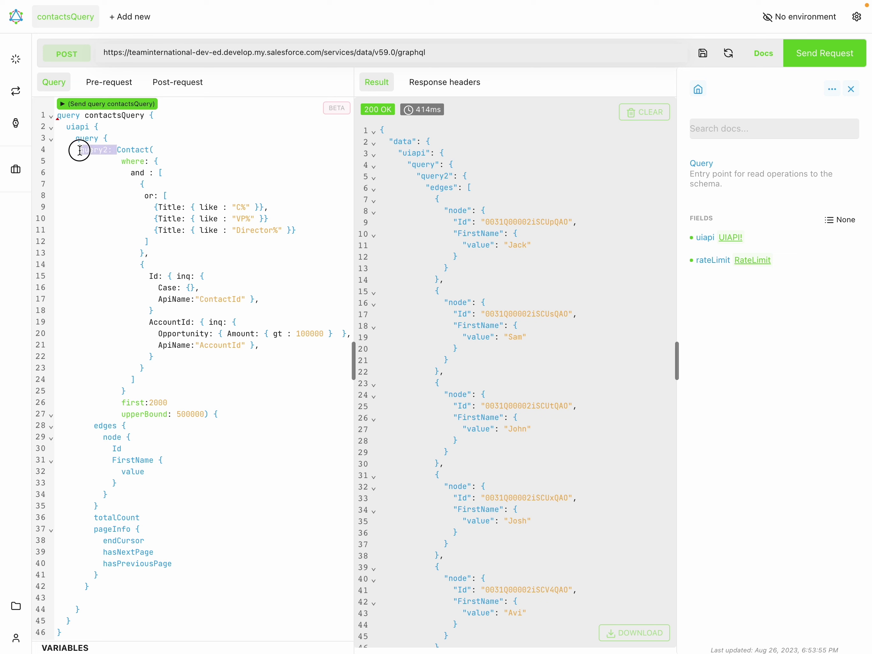
key("BackSpace")
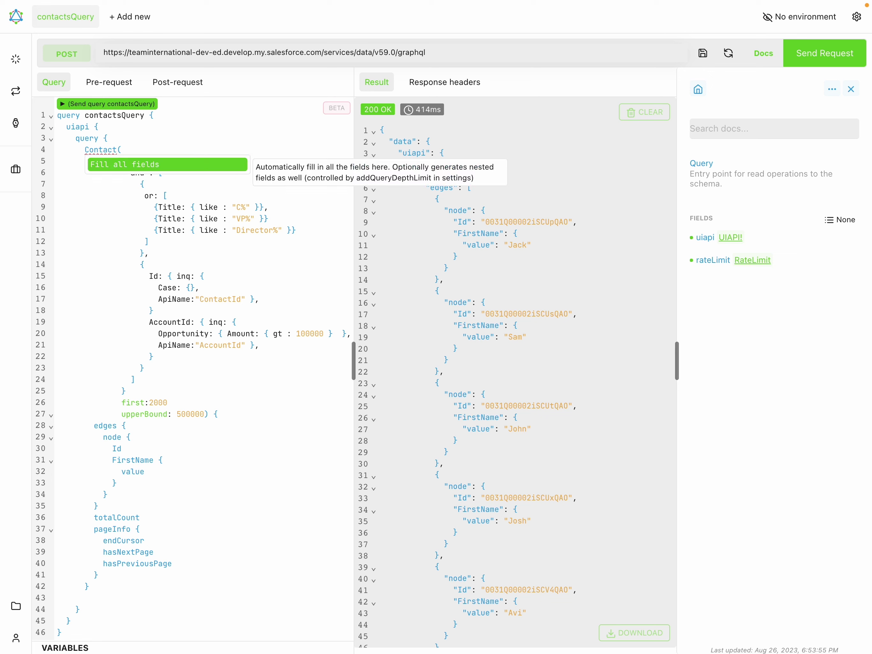
left_click(138, 138)
mouse_move(107, 151)
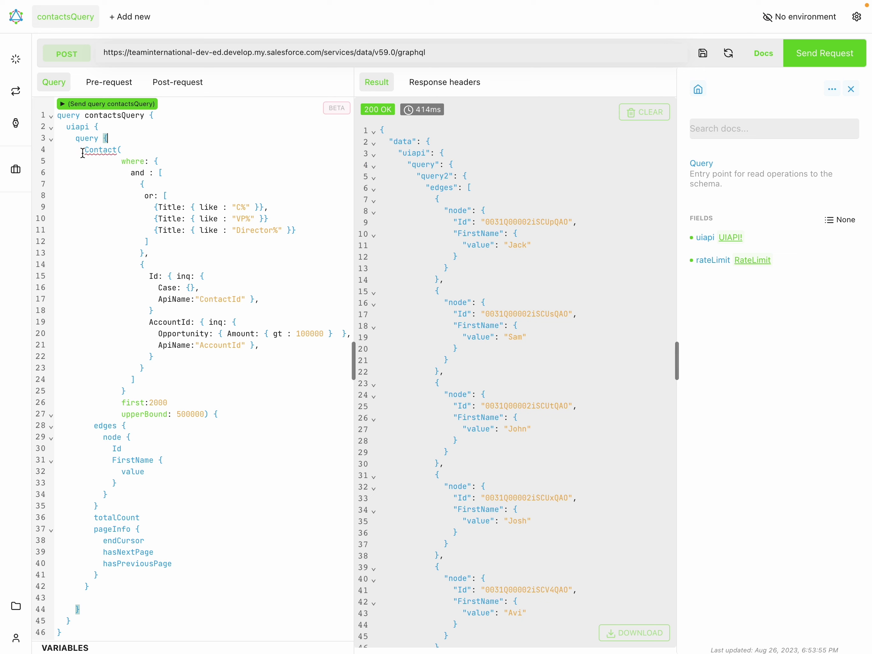
left_click(85, 151)
key("ctrl+space")
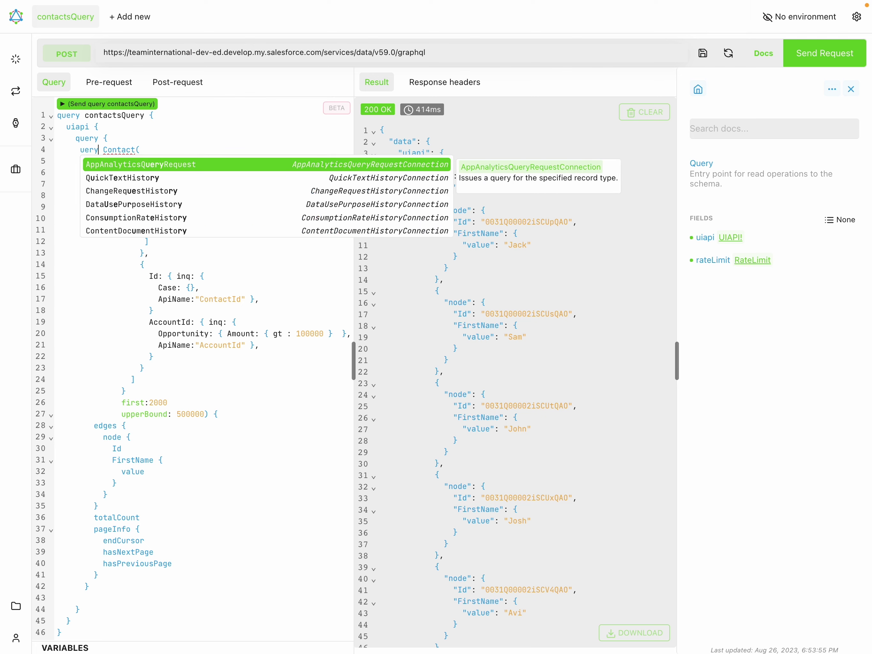
key("Escape")
type("query1")
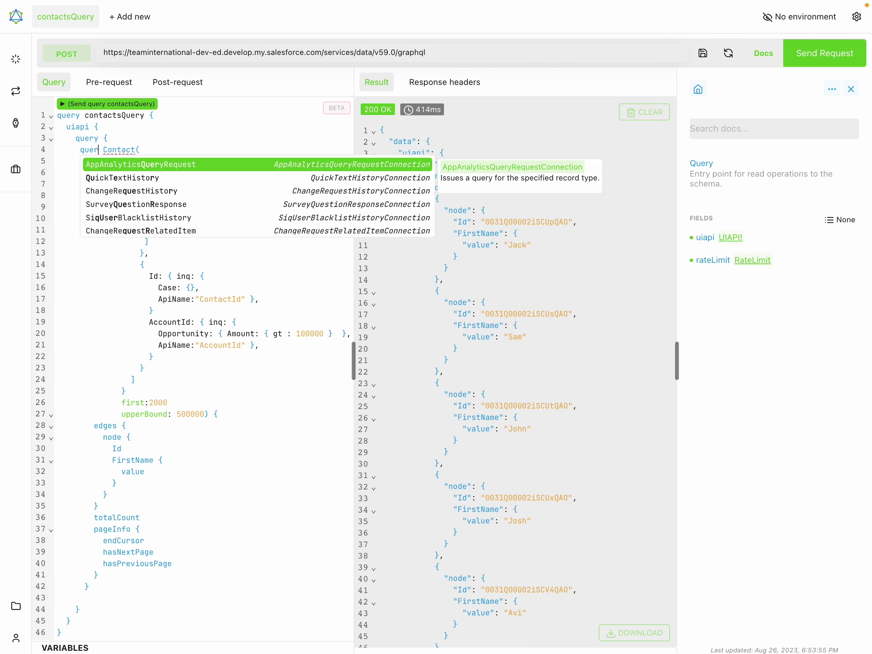
type(" :")
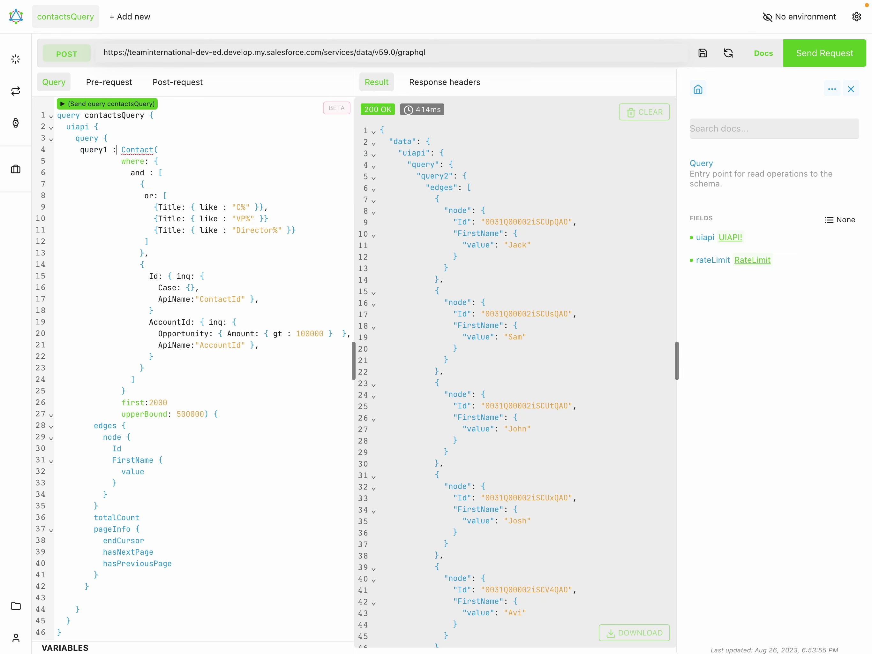
left_click(144, 104)
left_click_drag(80, 151, 160, 394)
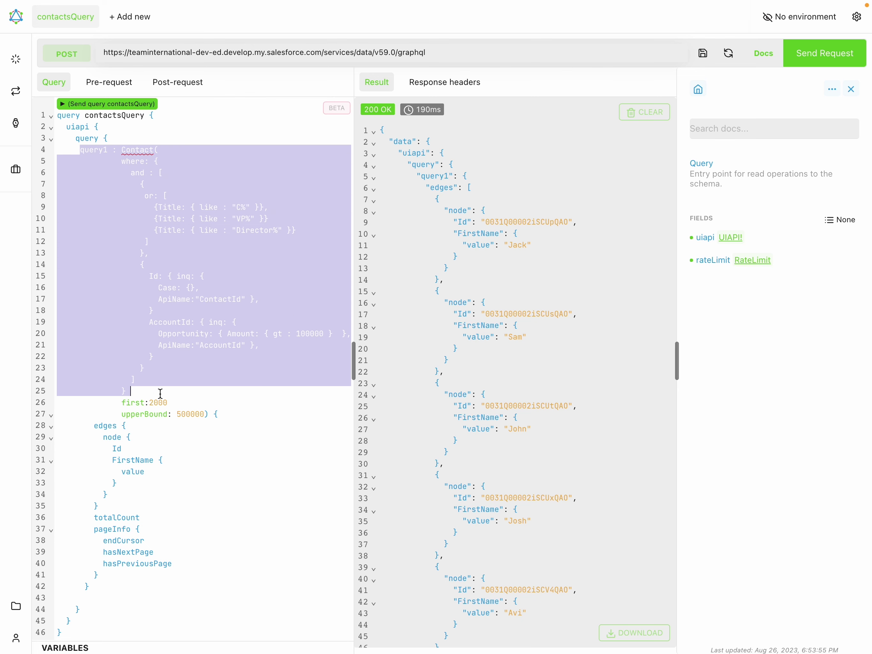
left_click(201, 204)
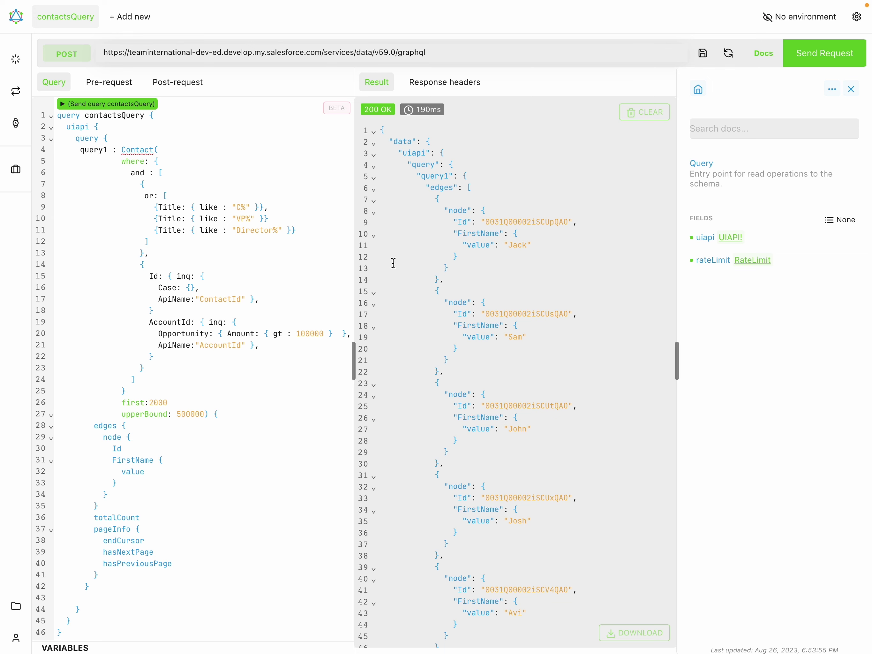
Search 'exact target login' in Chrome and open the members.exacttarget.com login page.
key("ctrl+Up")
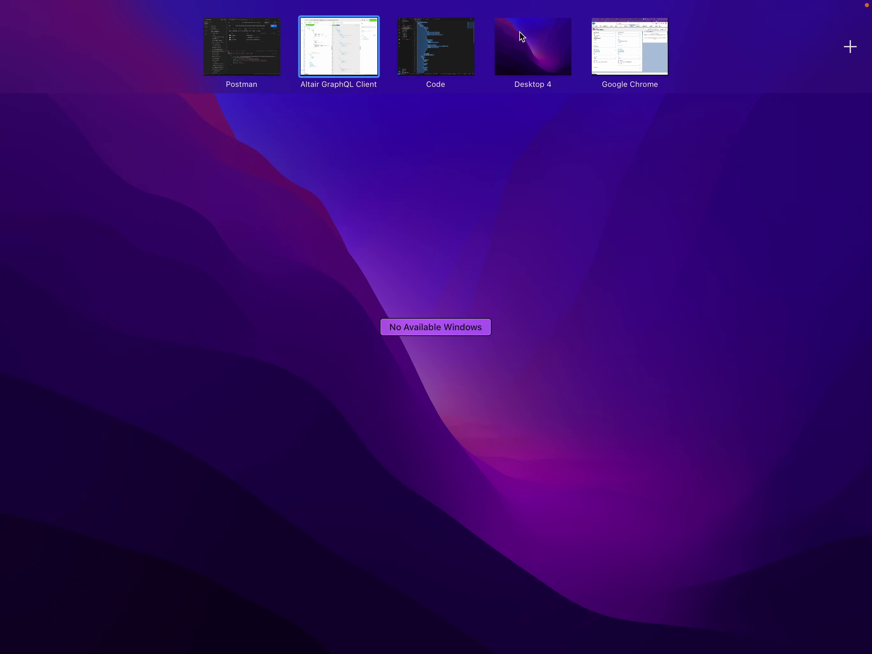
left_click(593, 46)
left_click(332, 16)
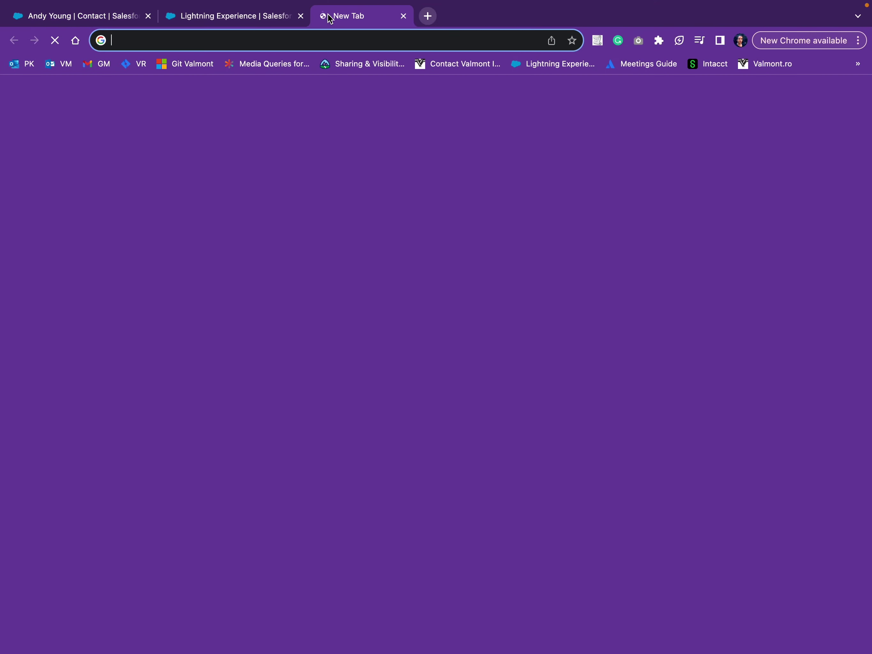
type("ex")
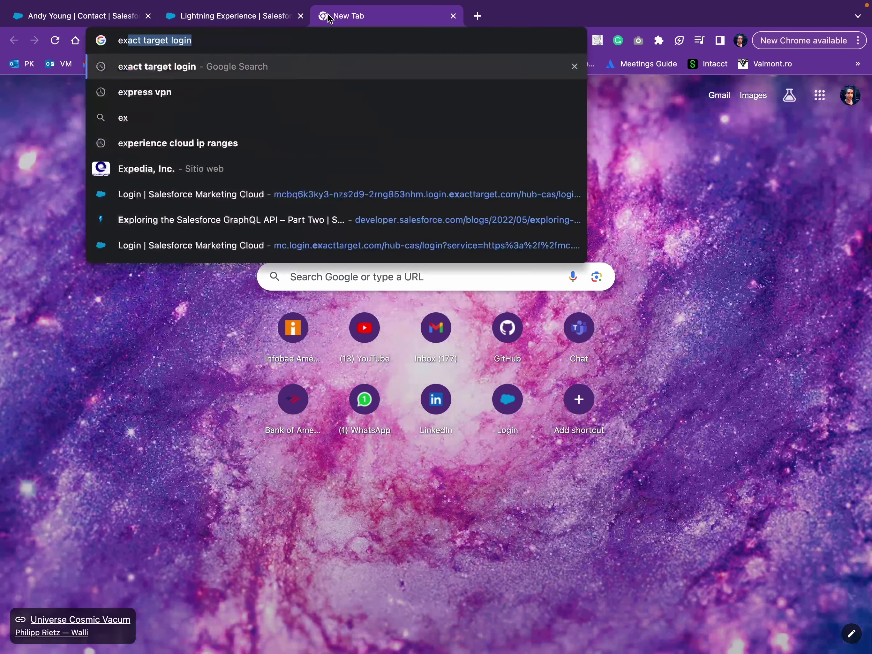
type("ea")
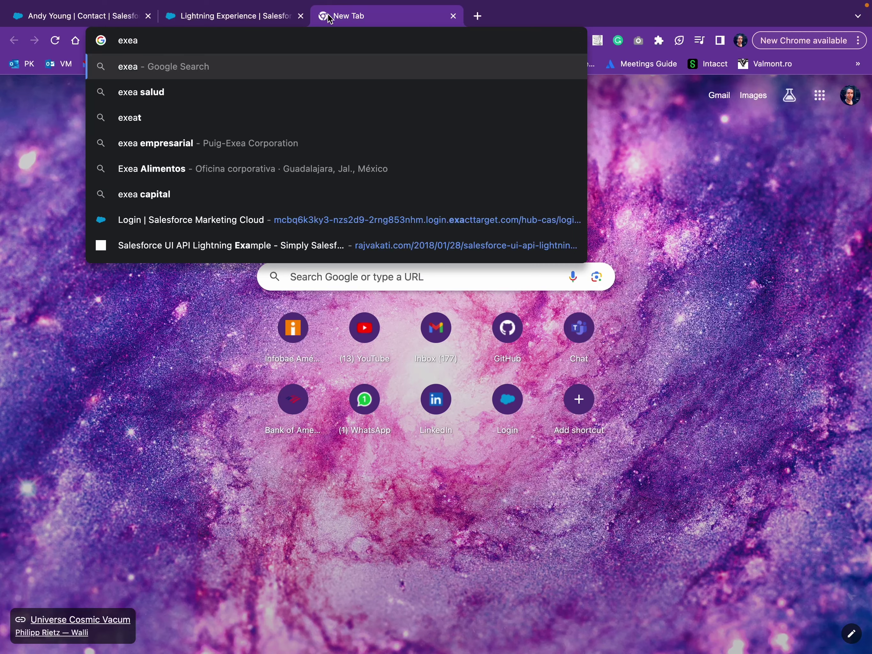
key("BackSpace")
key("BackSpace")
key("Down")
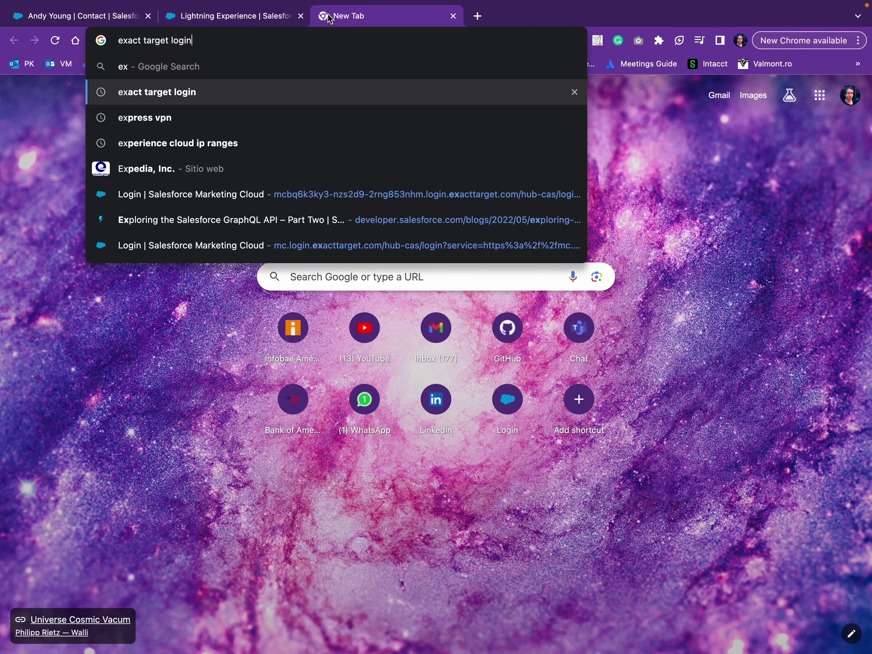
key("Return")
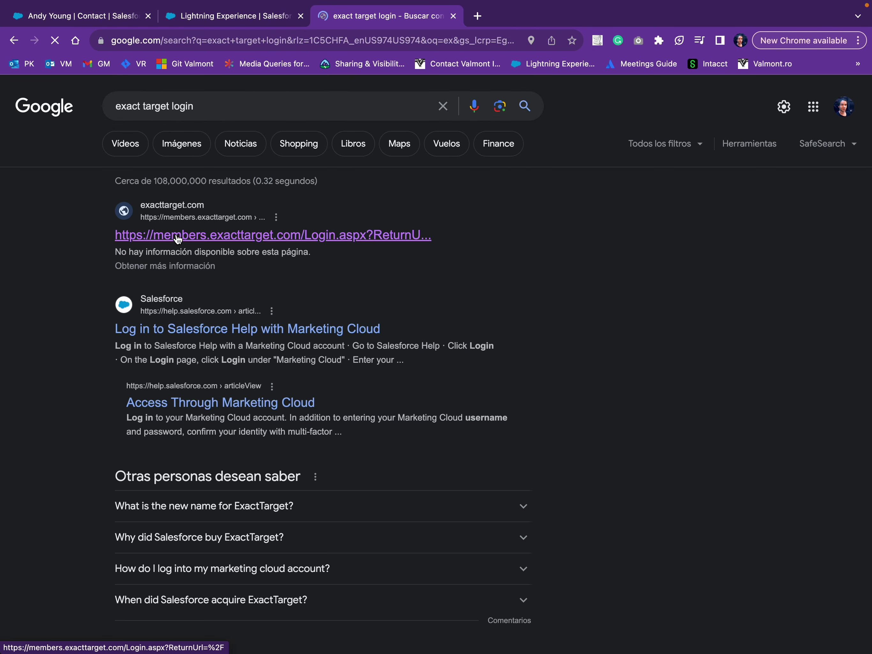
left_click(178, 237)
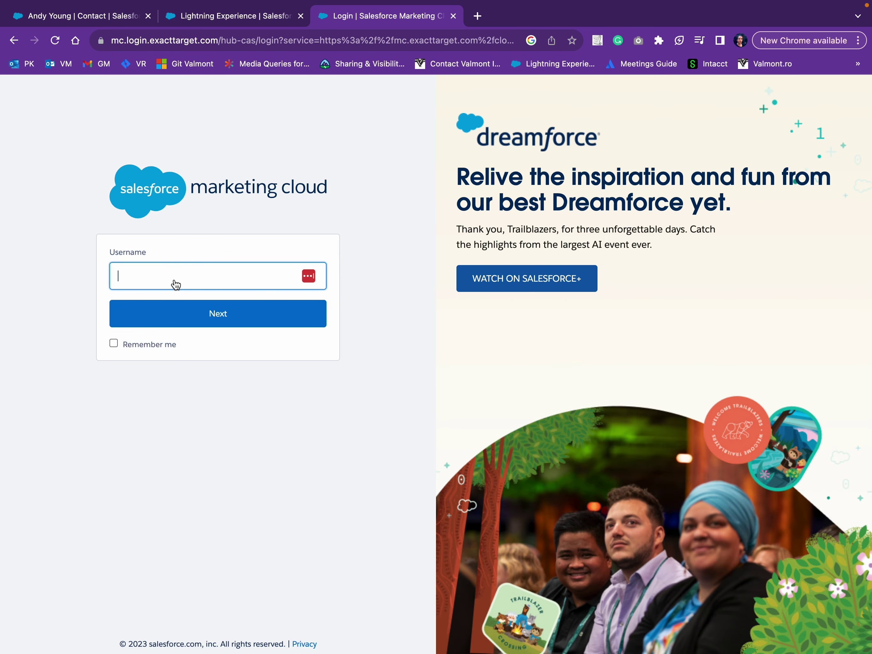
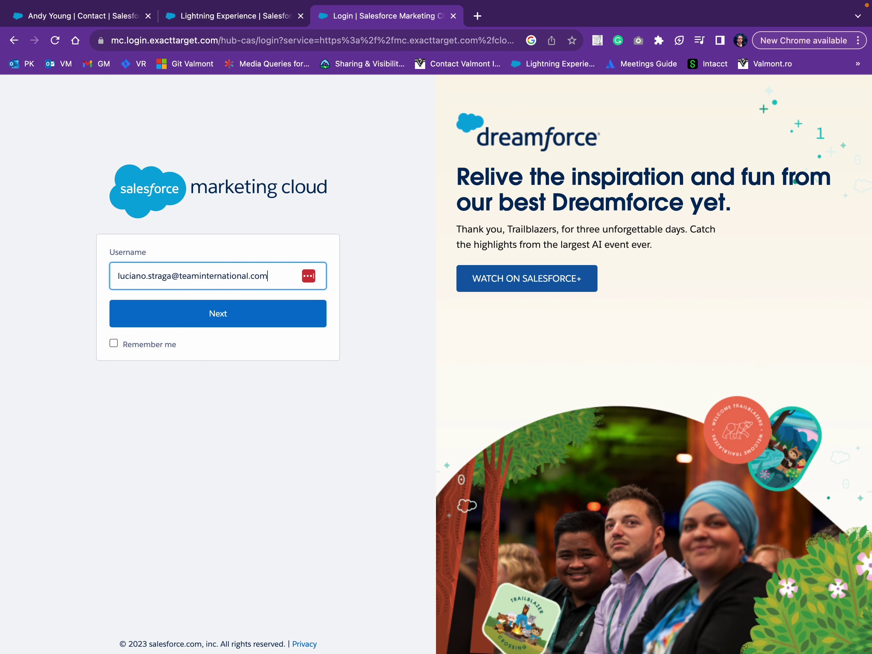
Sign in to Marketing Cloud with the account username and password.
key("Return")
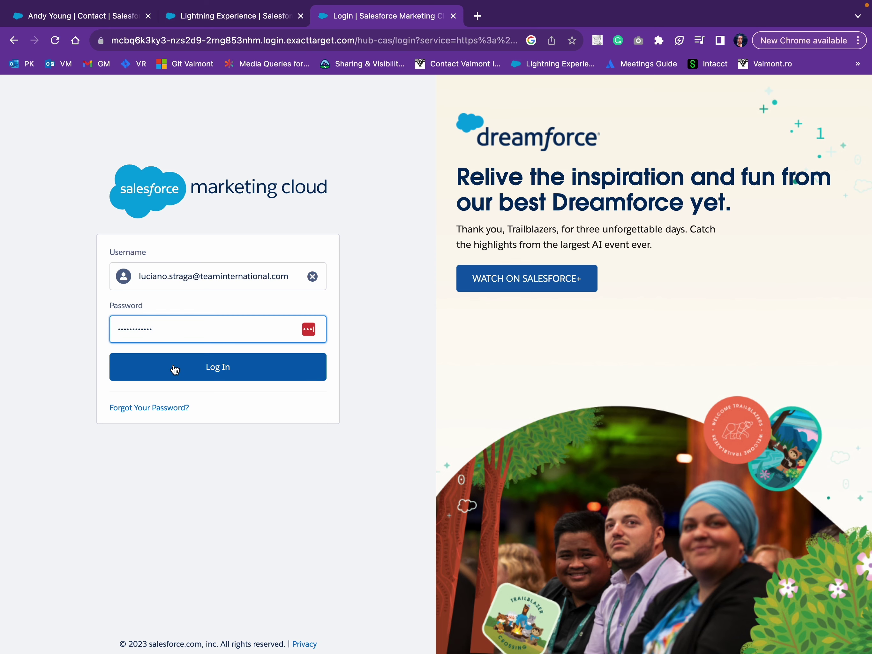
left_click(174, 367)
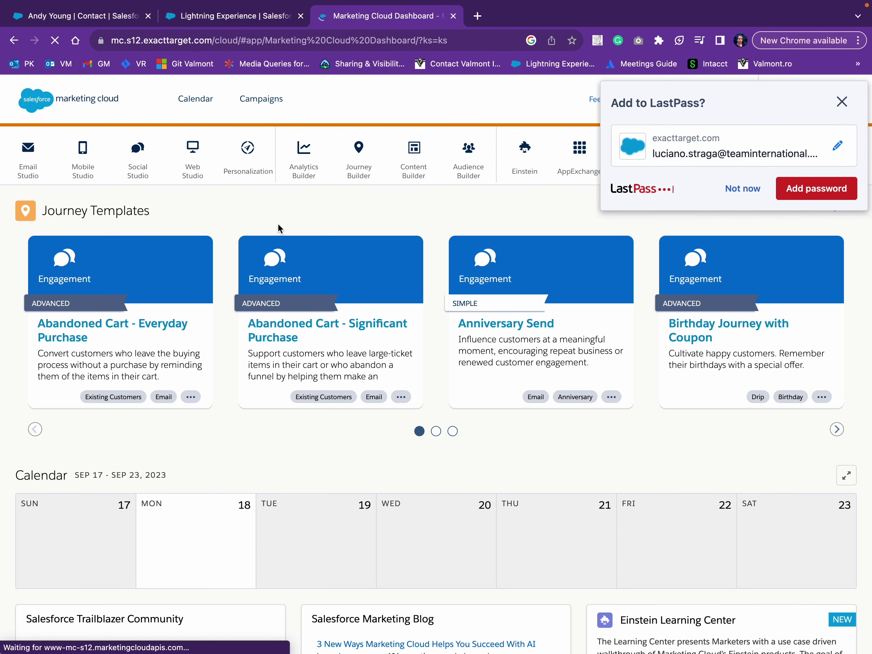
Open the Dreamforce23 data extension in Contact Builder's Dreamforce 2023 folder.
left_click(843, 104)
mouse_move(469, 158)
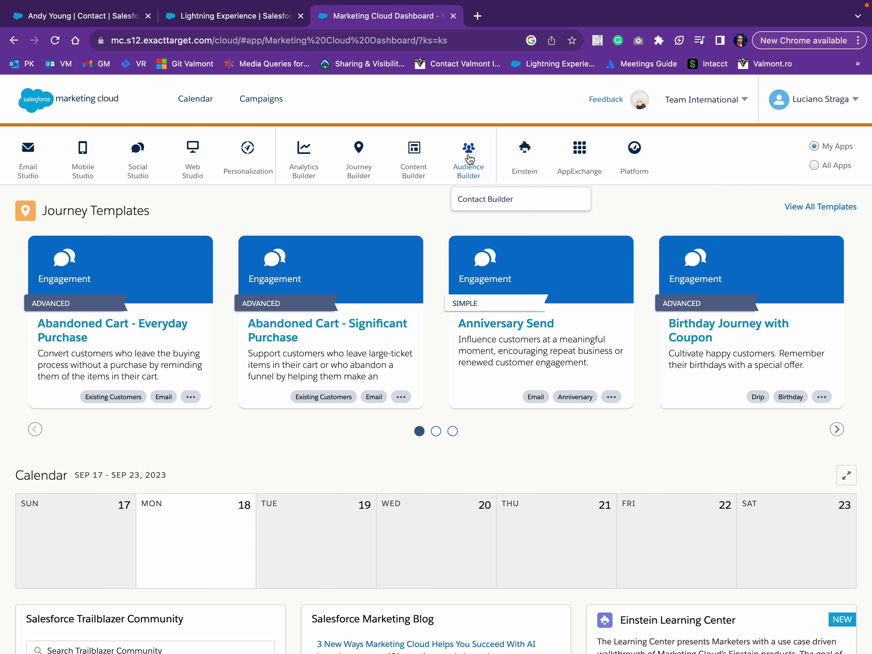
left_click(470, 203)
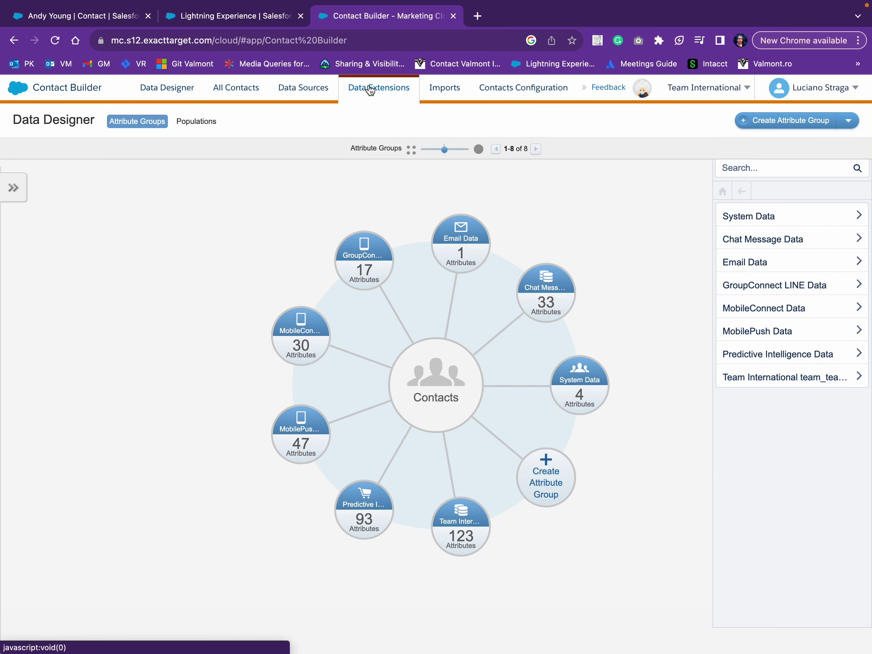
left_click(369, 88)
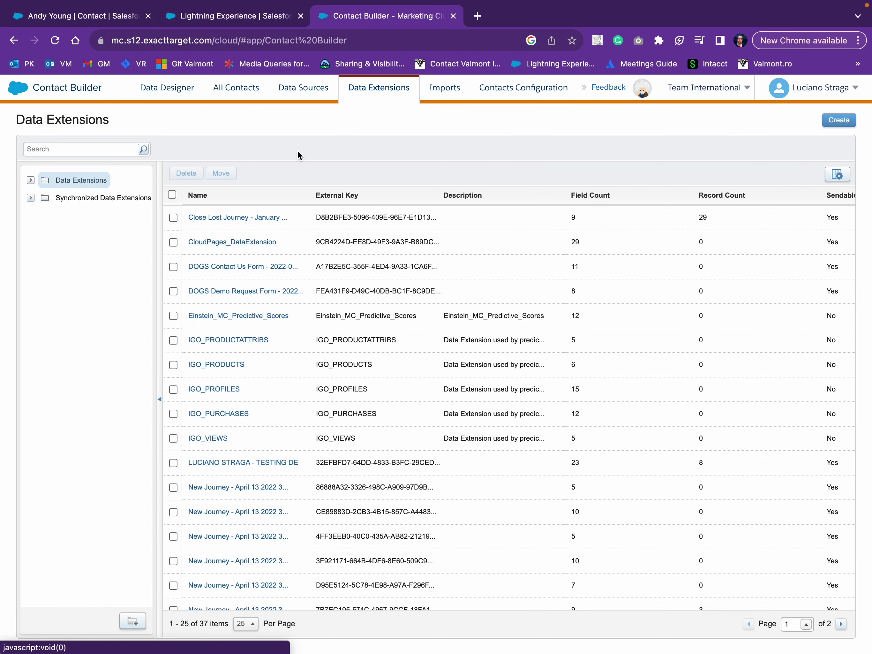
left_click(29, 181)
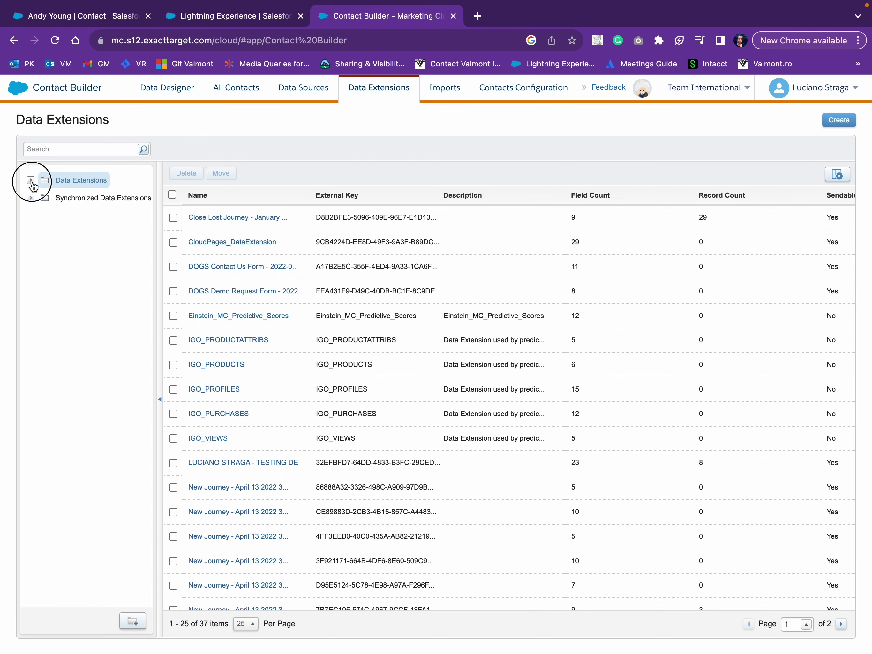
left_click(85, 269)
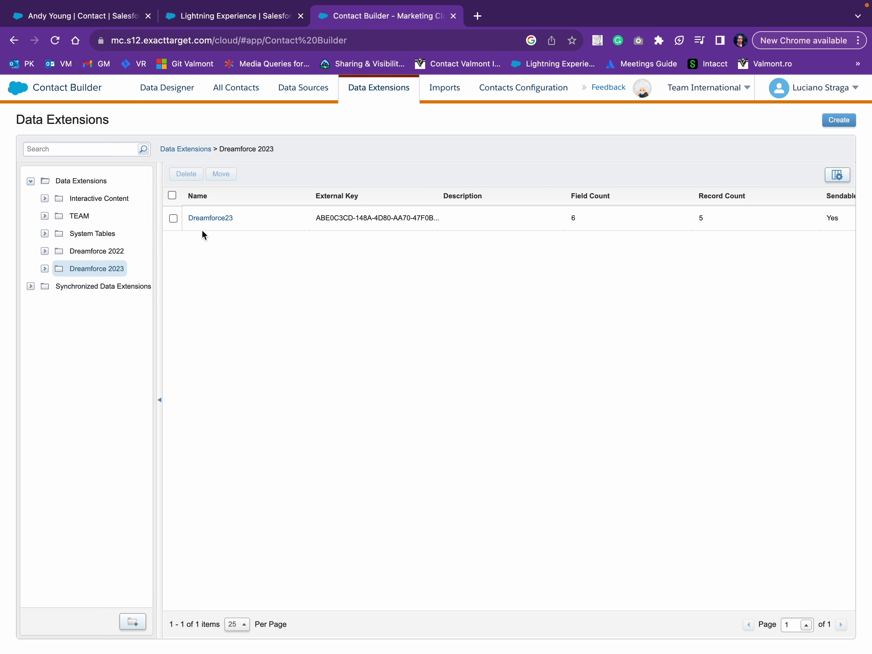
left_click(220, 219)
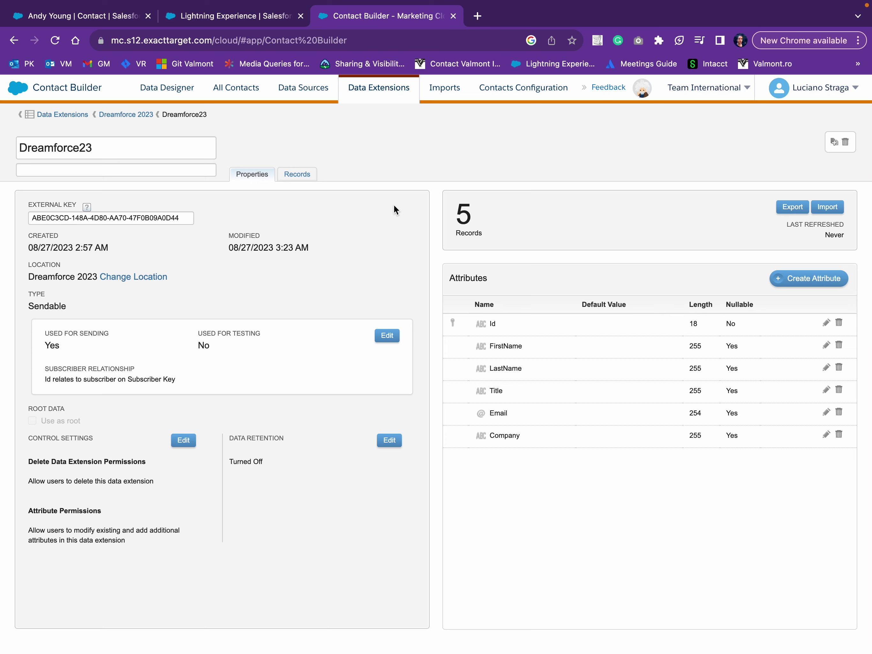
Clear all five records from Dreamforce23 so it holds 0 items.
left_click(307, 175)
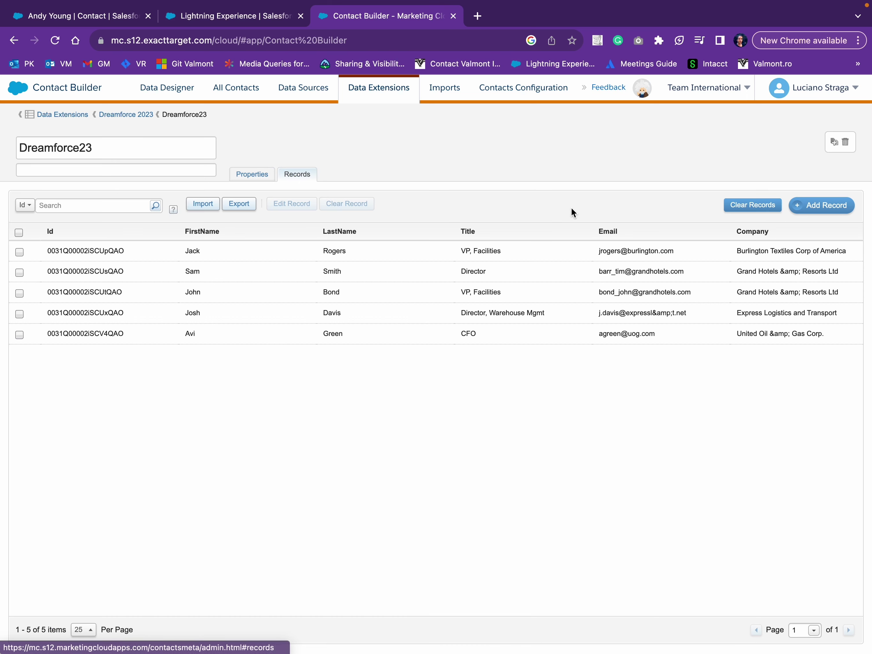
left_click(752, 205)
left_click(530, 291)
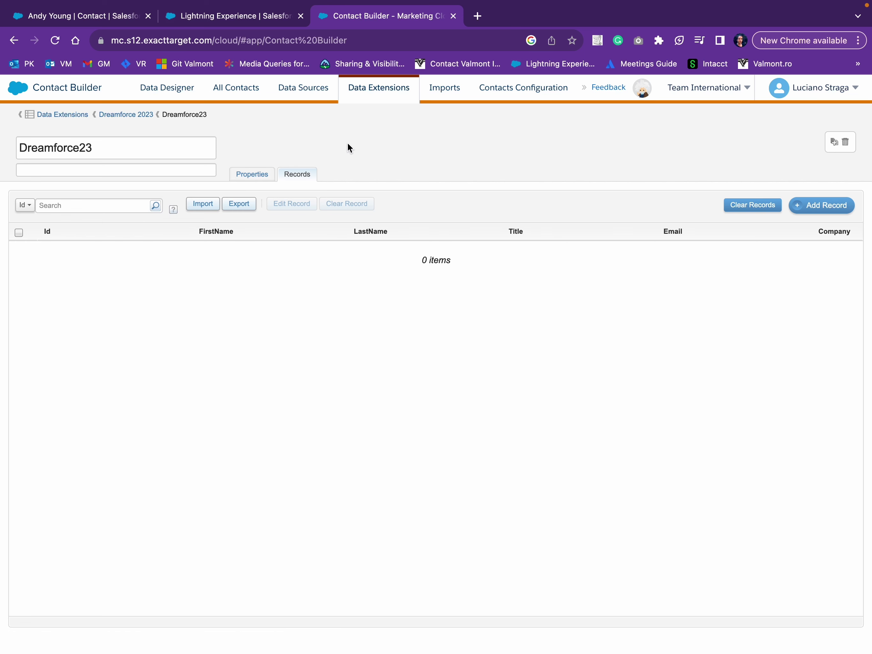
Open the Dreamforce2023 collection in Web Studio's CloudPages.
mouse_move(19, 92)
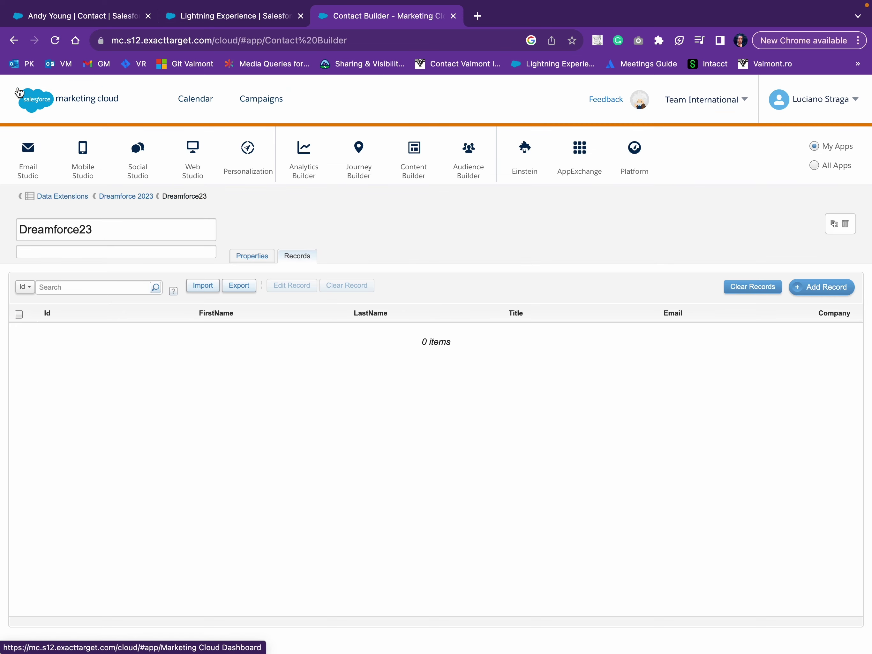
mouse_move(192, 176)
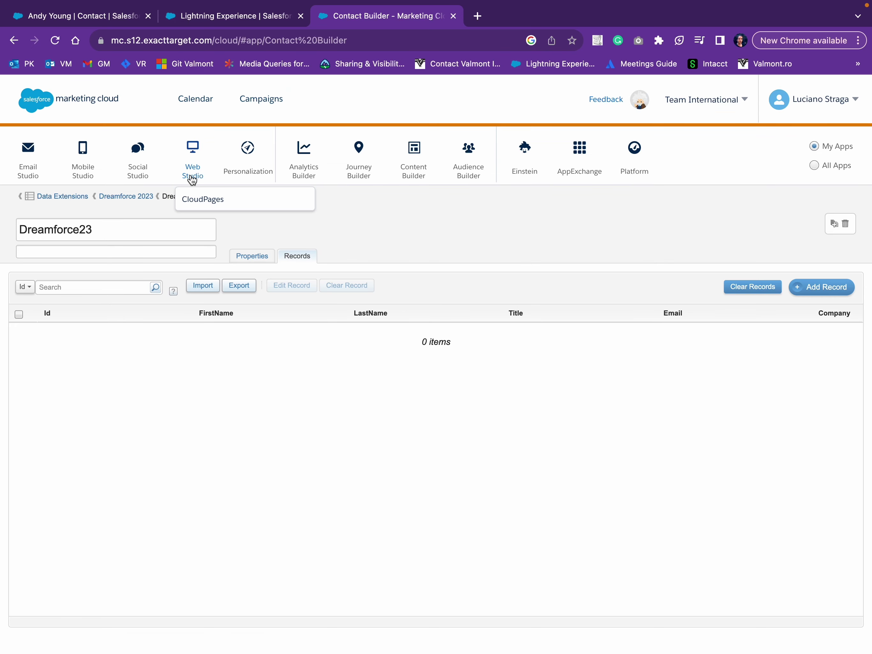
left_click(196, 202)
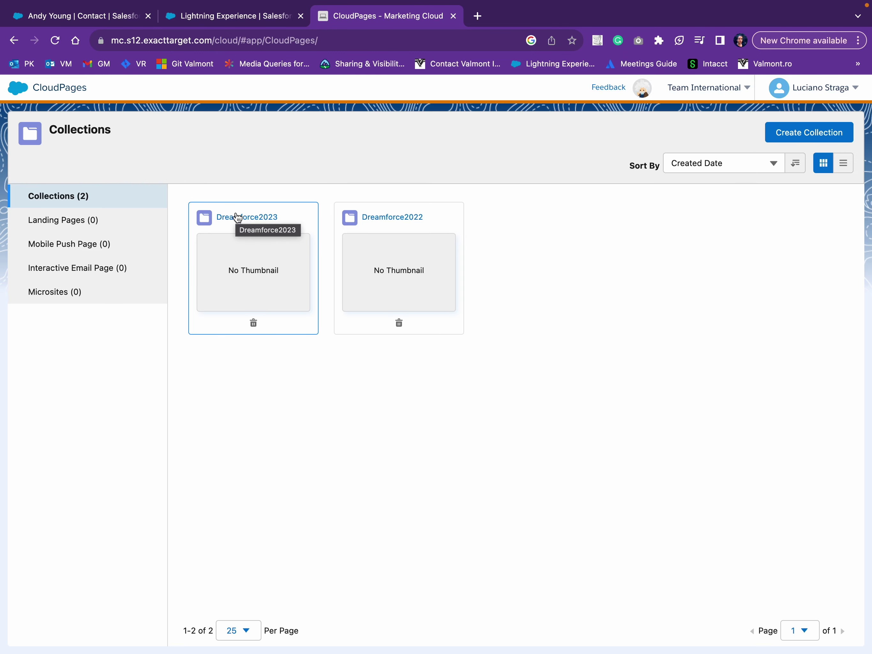
left_click(237, 217)
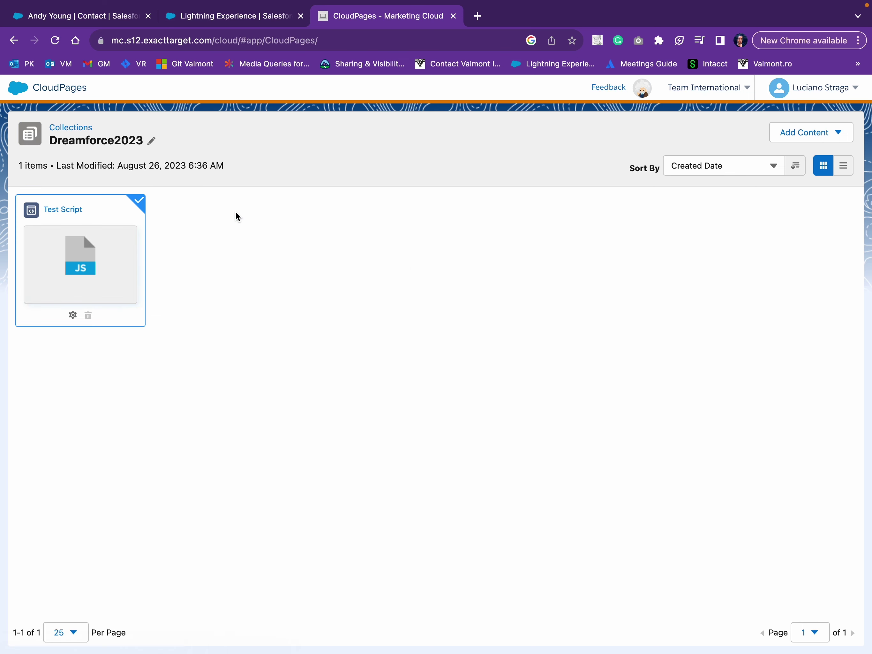
Add a JavaScript code resource named testDemo on cloud.mail.teaminternational.com with site key testdemo.
left_click(819, 139)
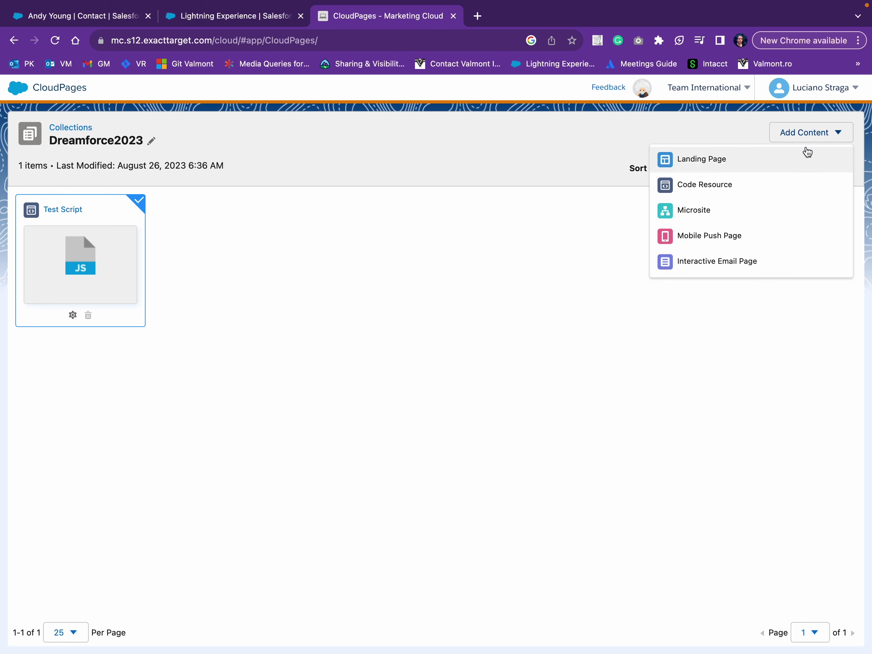
left_click(704, 185)
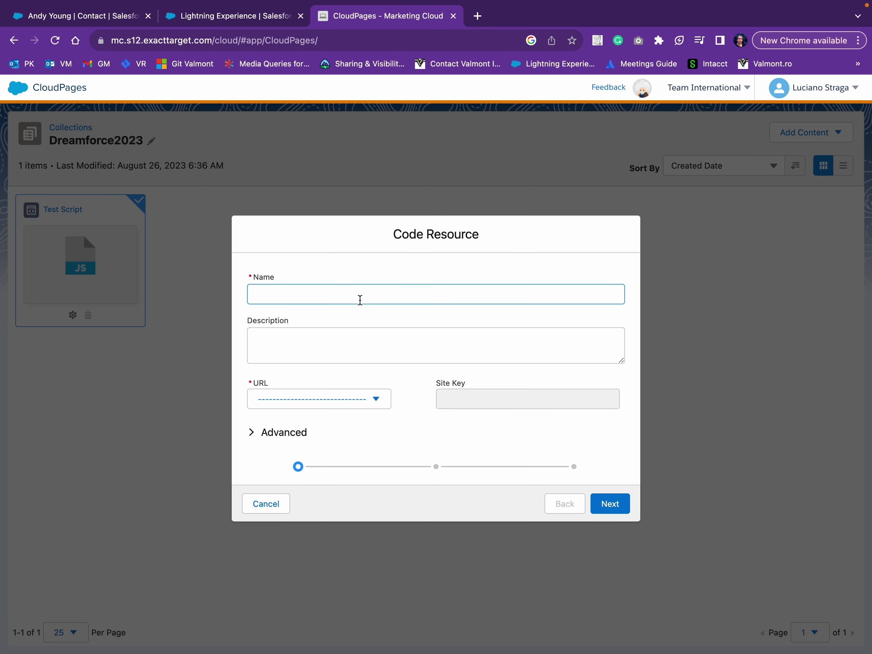
type("testDemo")
left_click(352, 400)
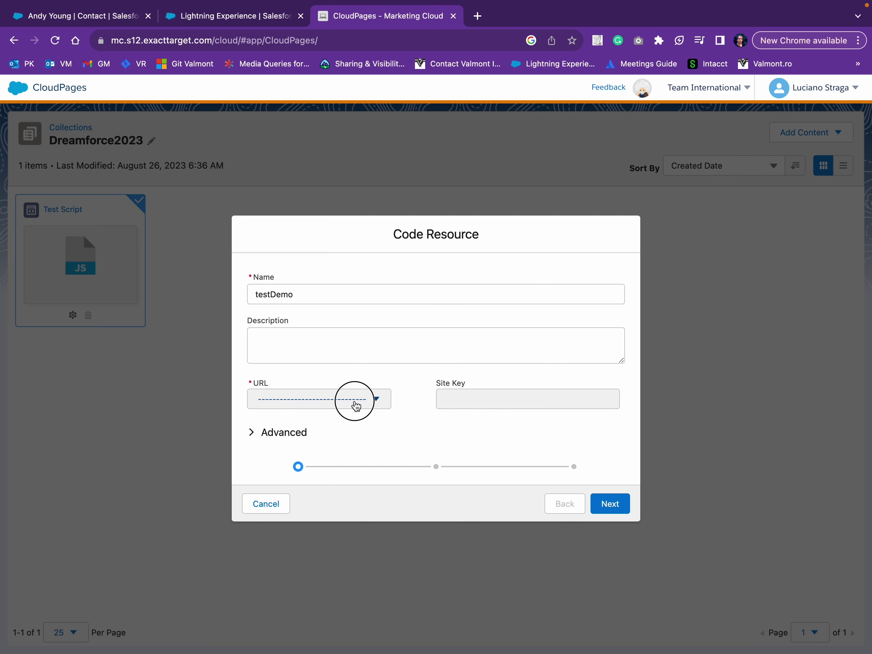
left_click(355, 433)
left_click(460, 404)
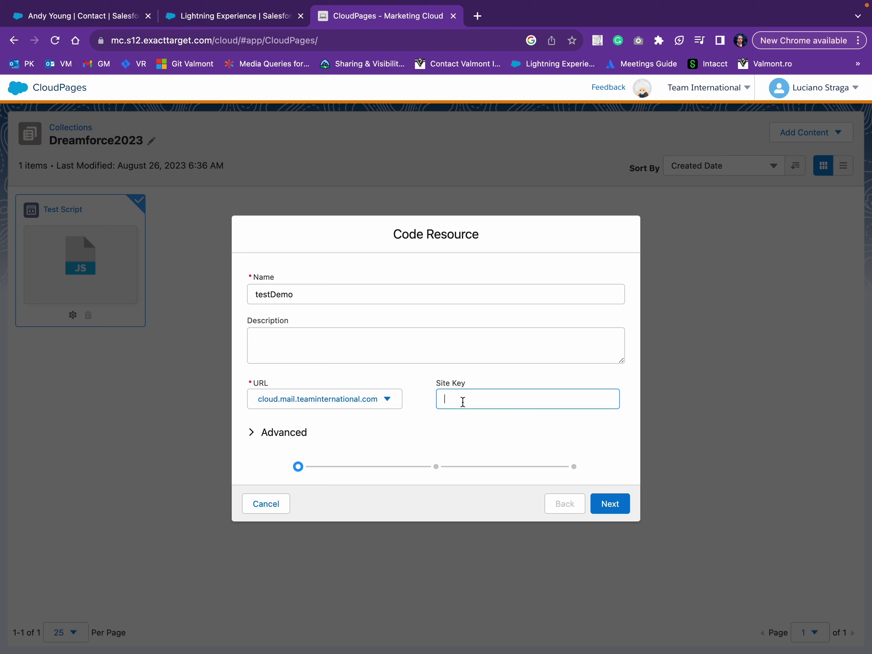
type("testdemo")
left_click(602, 522)
left_click(606, 510)
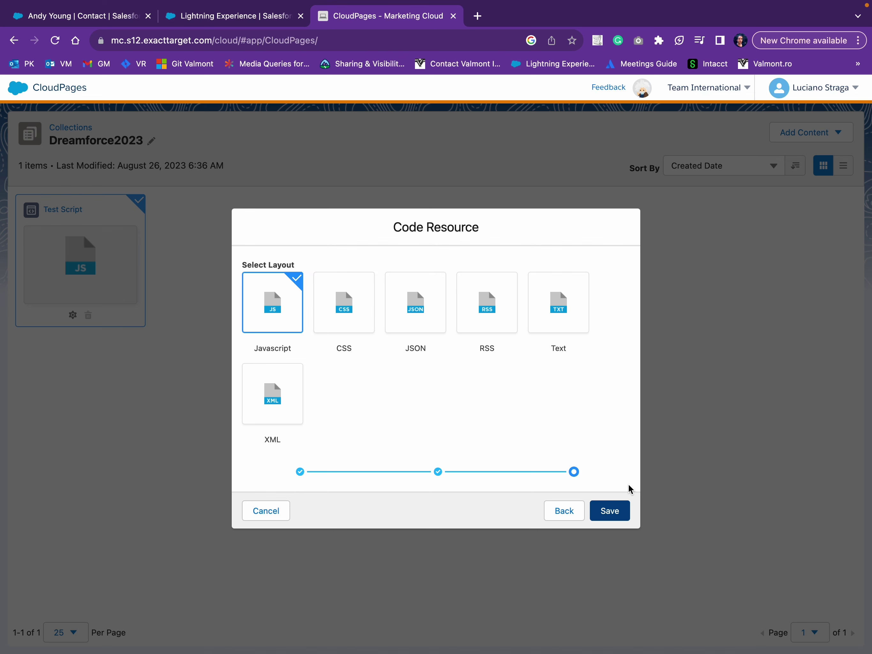
left_click(613, 512)
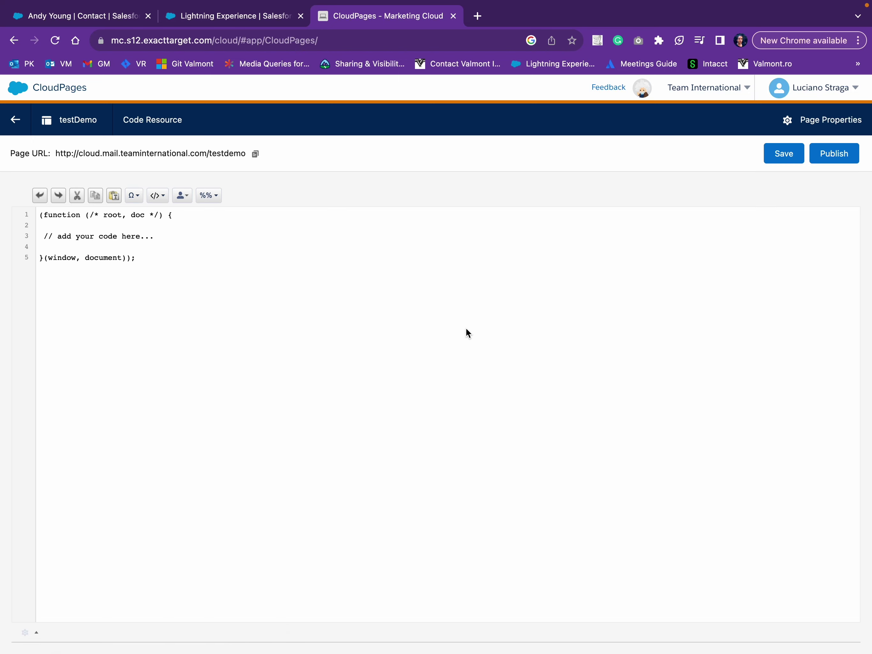
Select the entire script4.js contents in Visual Studio Code for copying.
key("ctrl+Up")
left_click(447, 45)
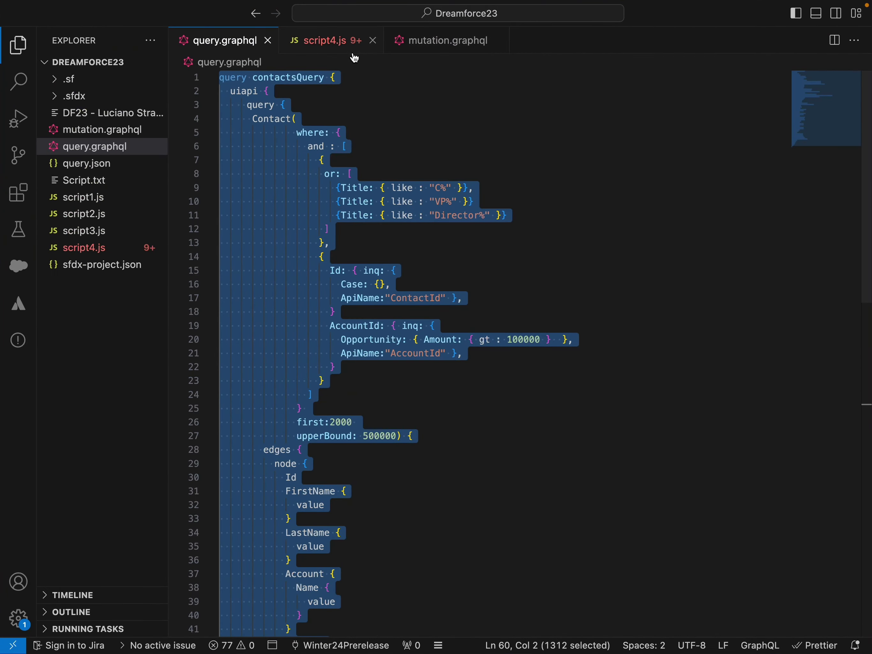
left_click(329, 50)
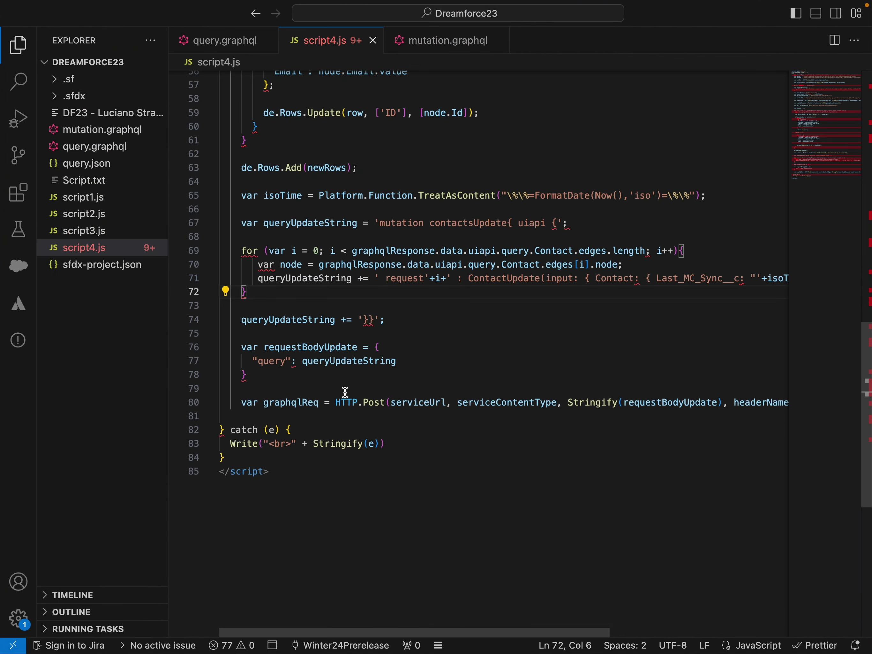
scroll(345, 391, "up", 15)
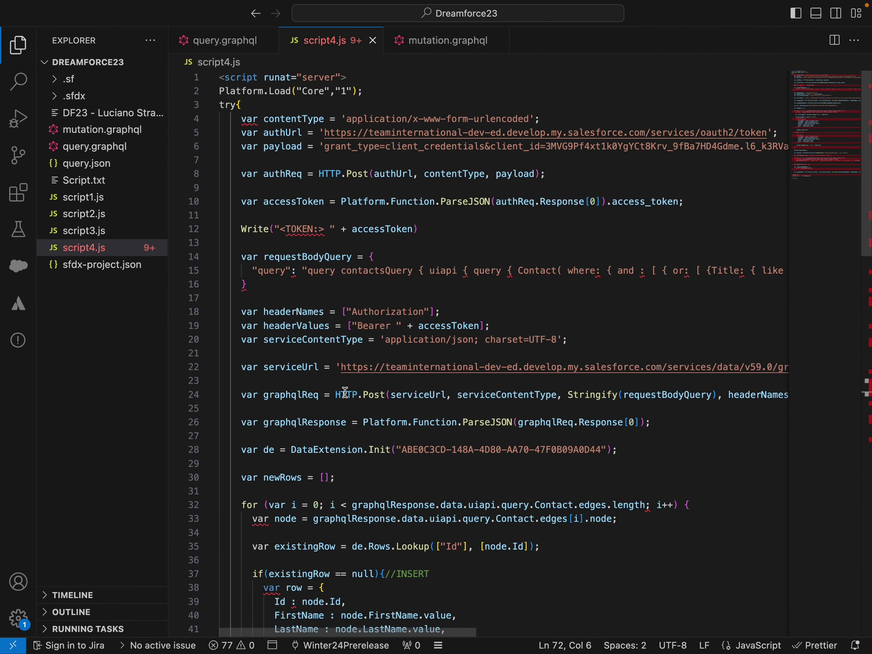
left_click(345, 351)
key("cmd+a")
Paste the script4.js SSJS over the testDemo placeholder template in CloudPages.
key("ctrl+Up")
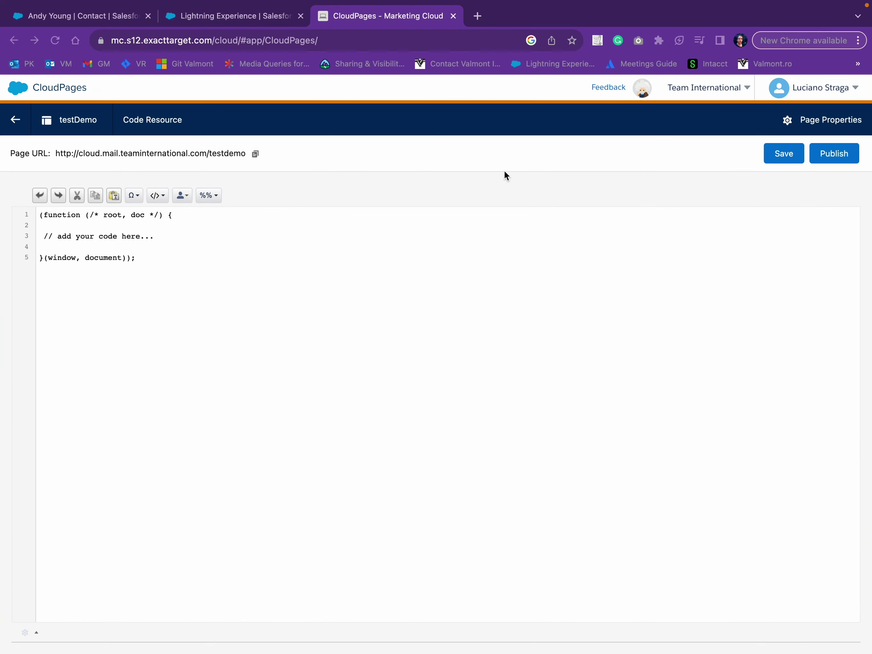
left_click(604, 53)
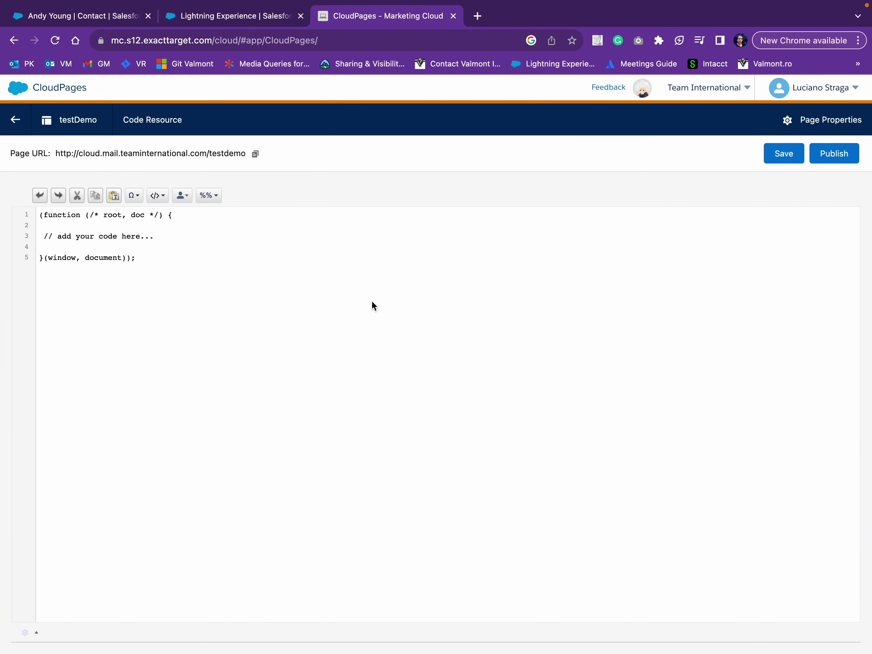
key("cmd+a")
key("cmd+v")
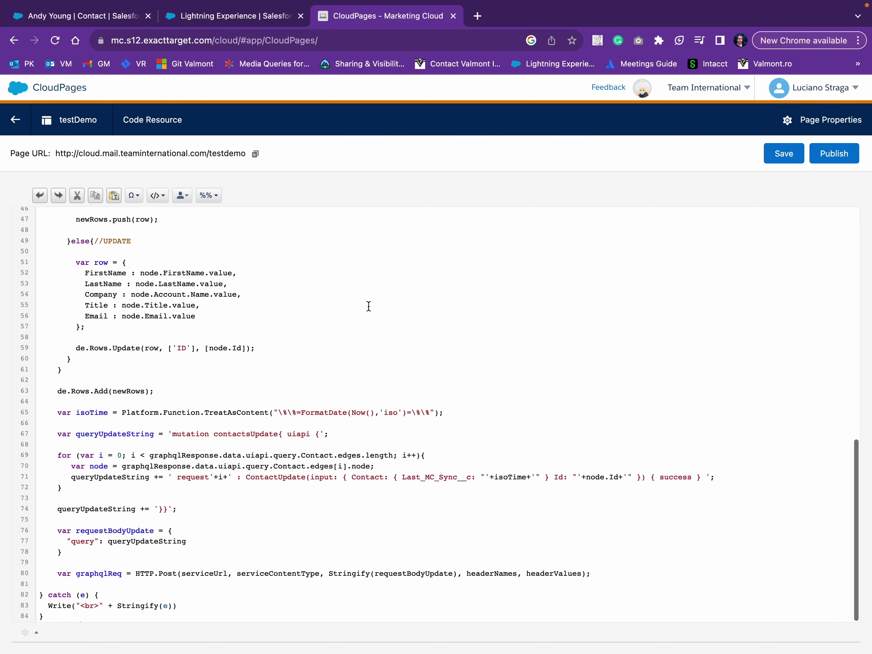
scroll(368, 305, "up", 10)
scroll(368, 306, "down", 15)
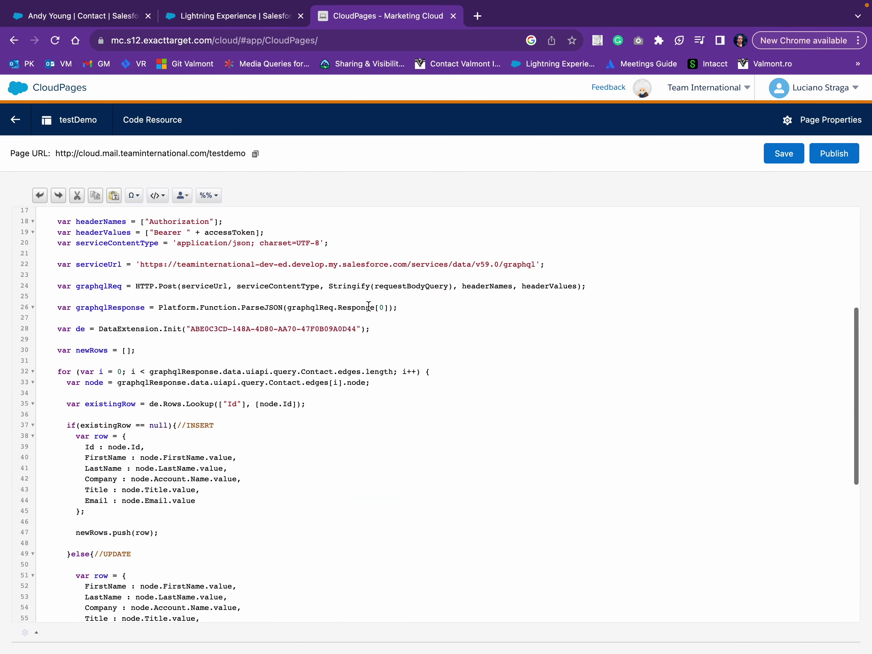
Highlight the Platform.Load line and the start of the try block to explain them.
scroll(368, 305, "up", 15)
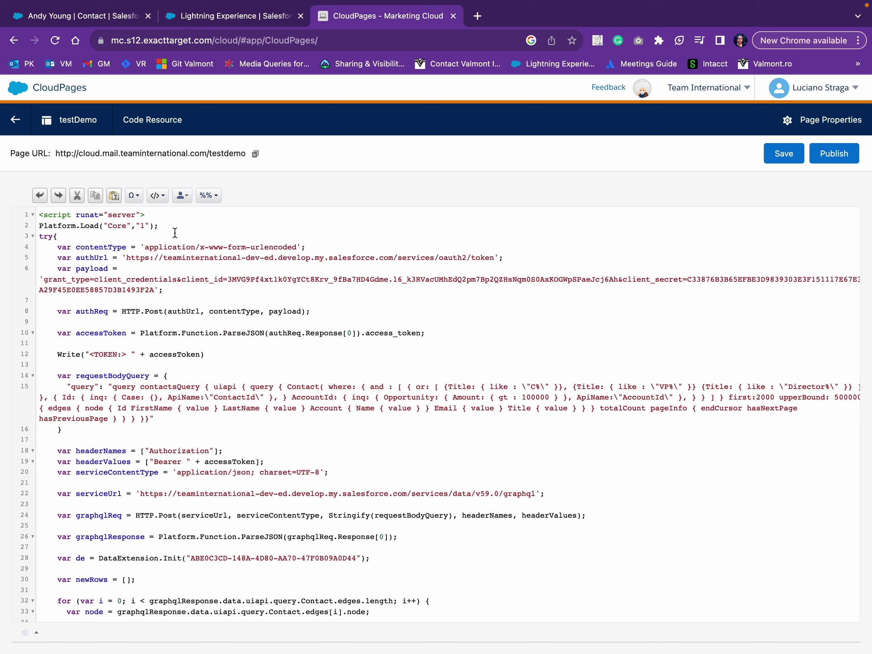
left_click_drag(176, 223, 43, 226)
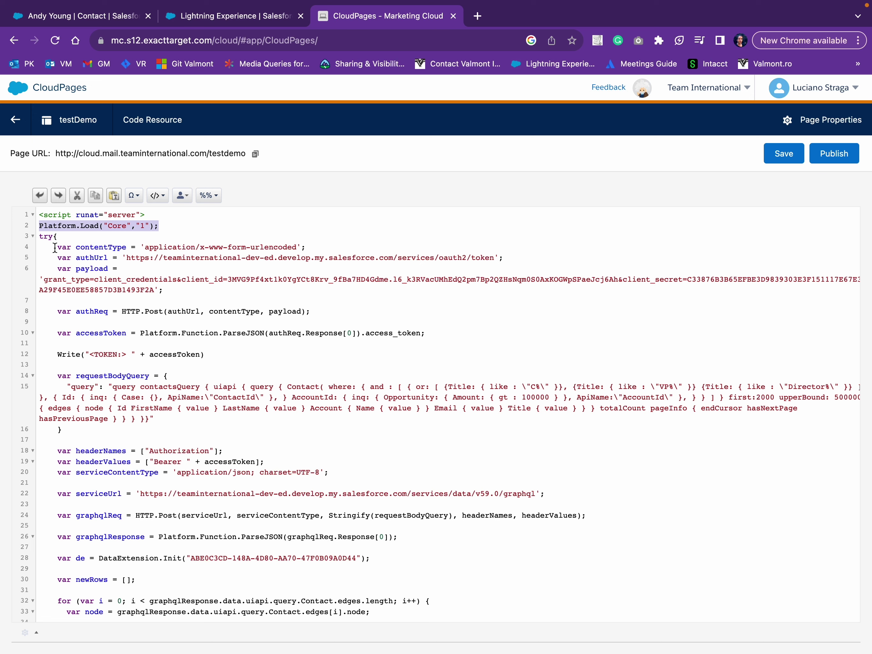
left_click_drag(54, 247, 86, 249)
left_click(224, 234)
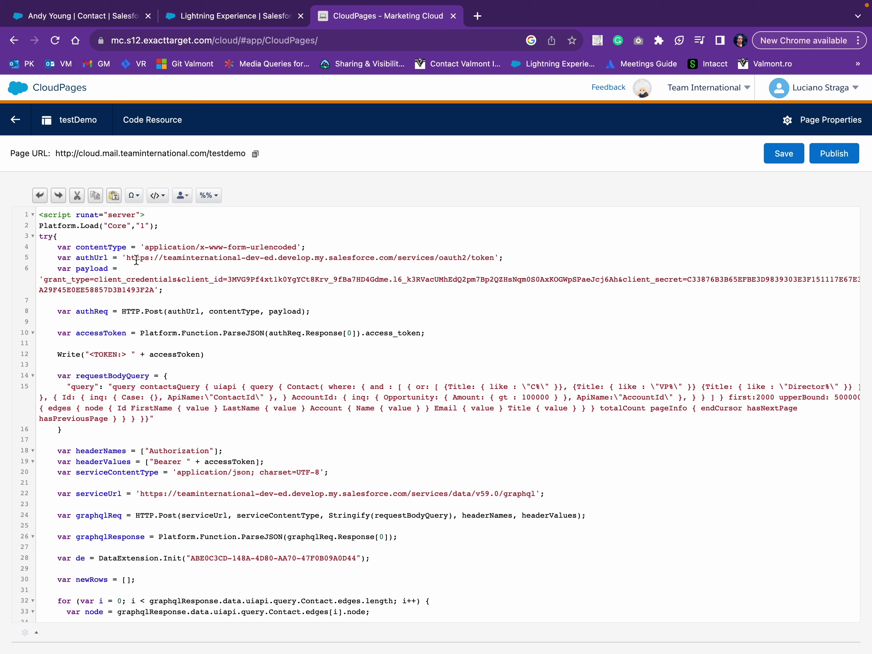
Highlight payload, client_credentials and the accessToken variable in the token request code.
double_click(92, 268)
left_click_drag(94, 279, 176, 279)
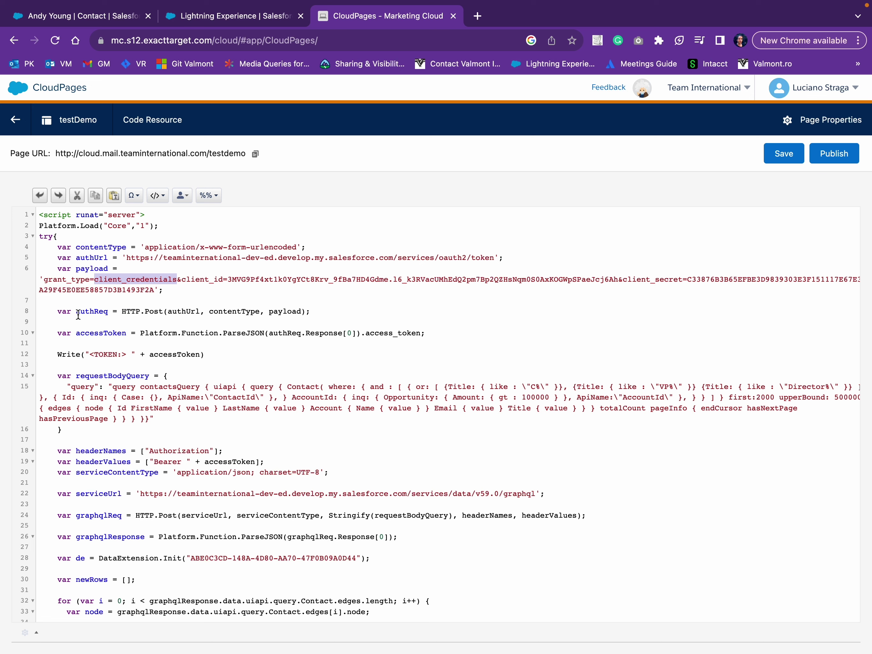
double_click(95, 334)
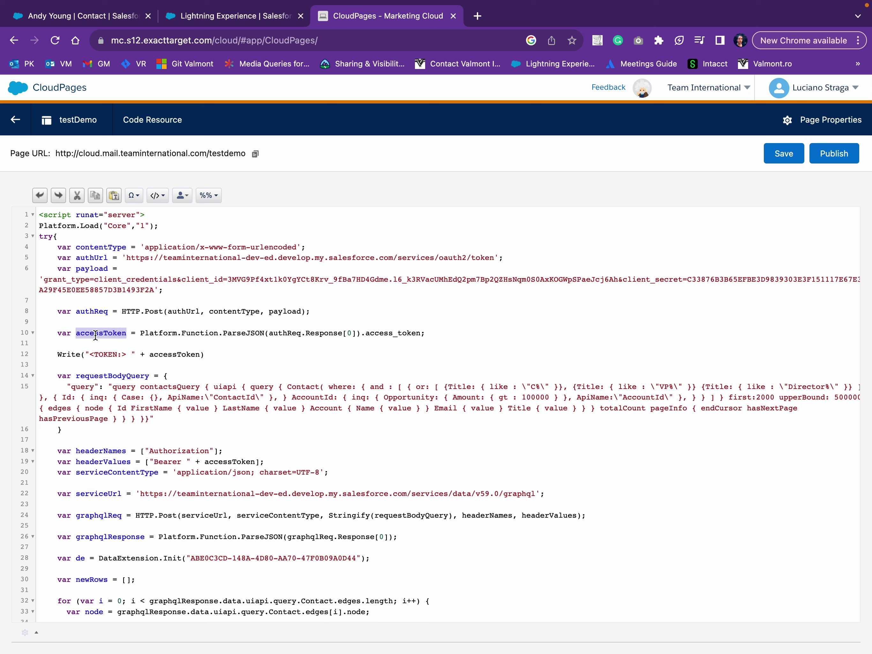
scroll(77, 356, "down", 5)
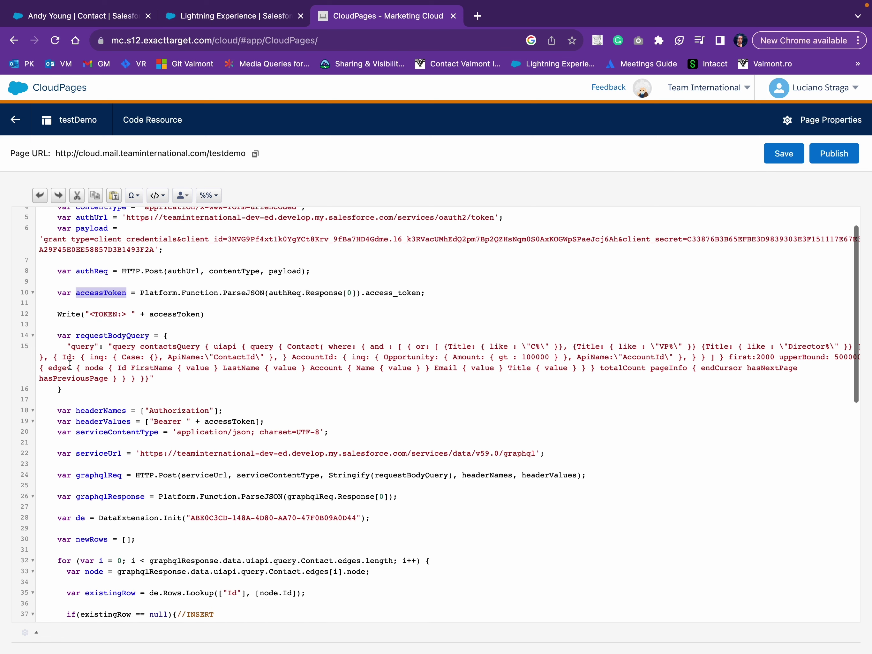
scroll(70, 364, "down", 1)
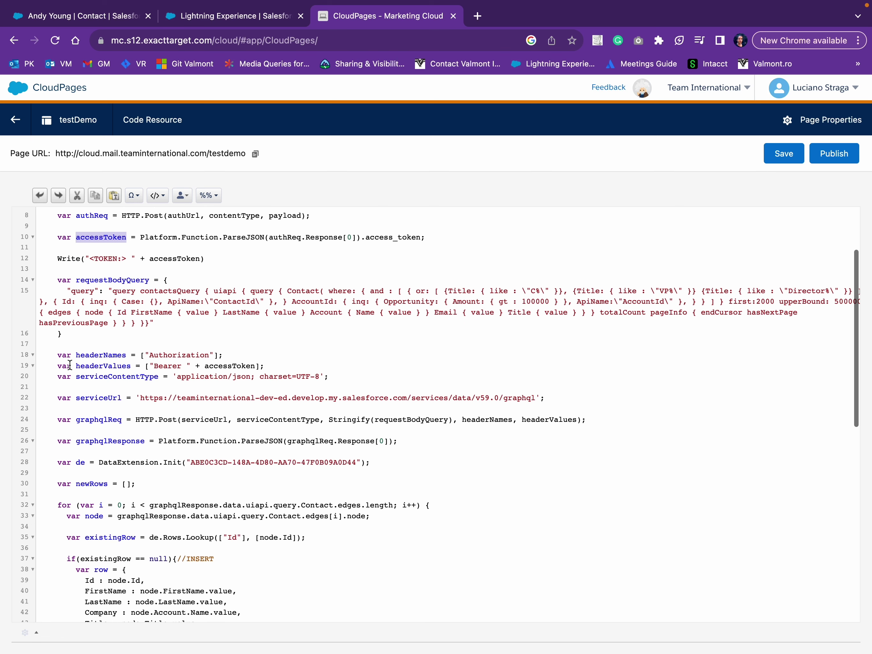
Copy the entire contactsQuery from query.graphql in Visual Studio Code.
key("ctrl+Up")
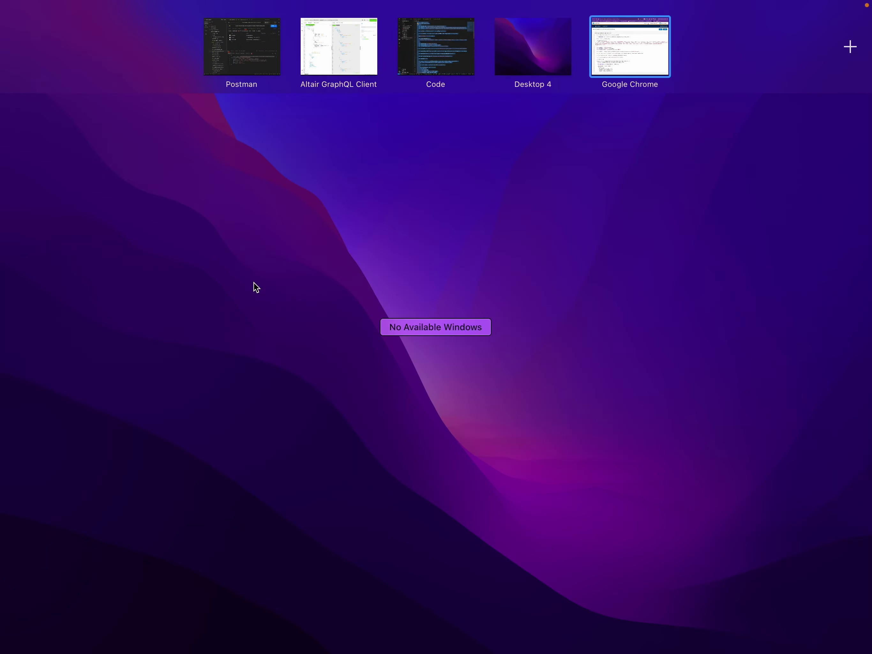
left_click(451, 60)
left_click(226, 46)
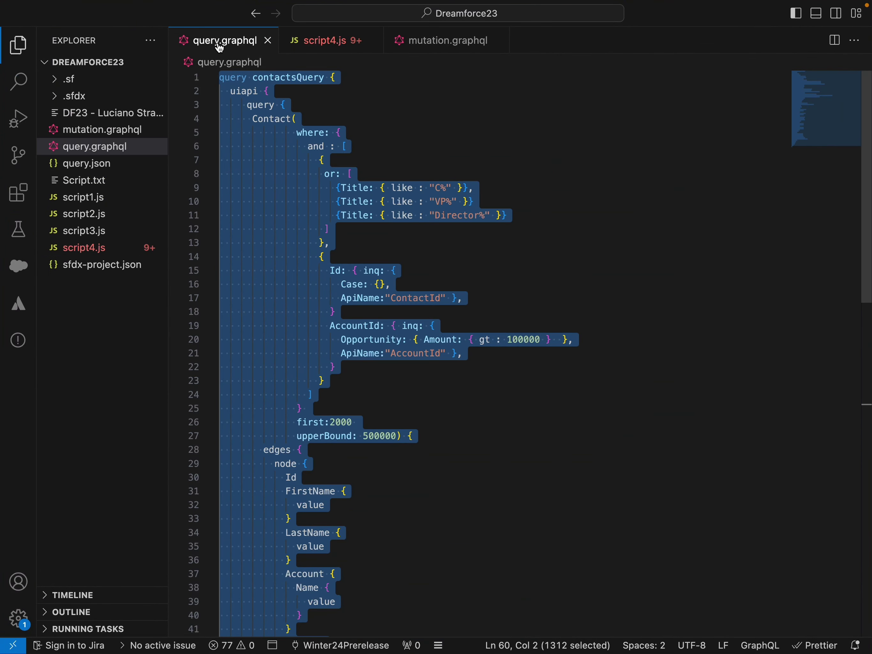
left_click(370, 125)
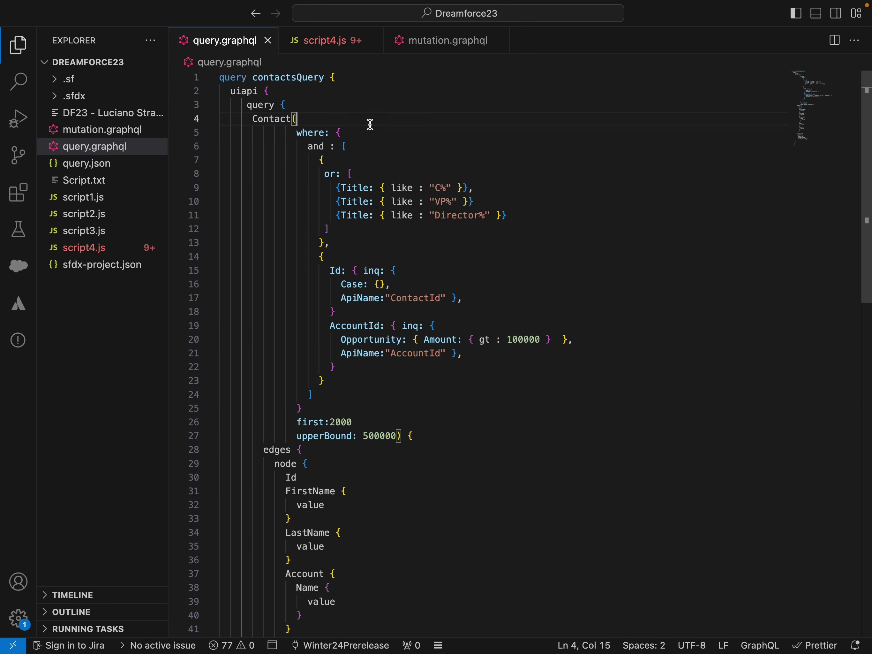
key("ctrl+Up")
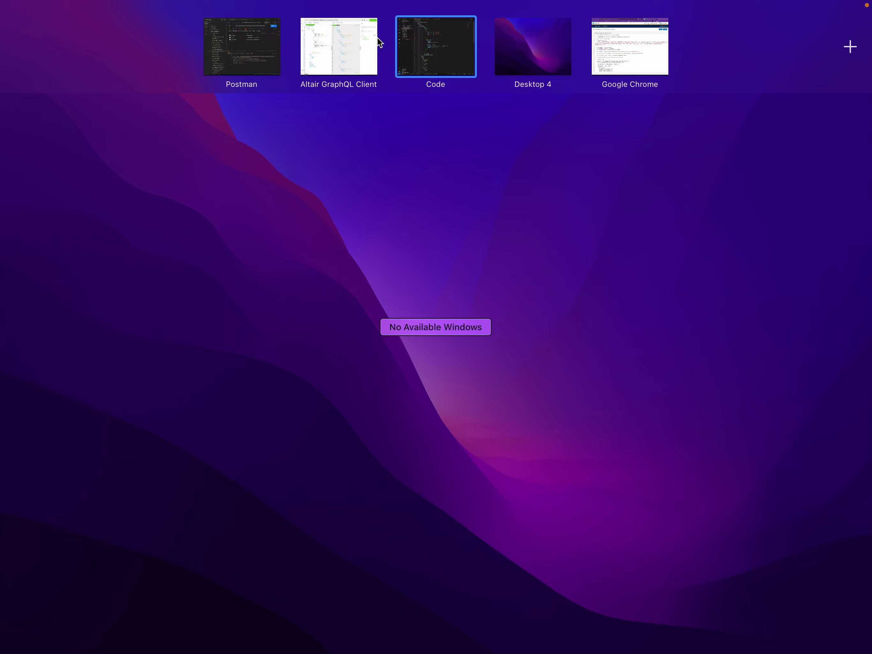
left_click(368, 40)
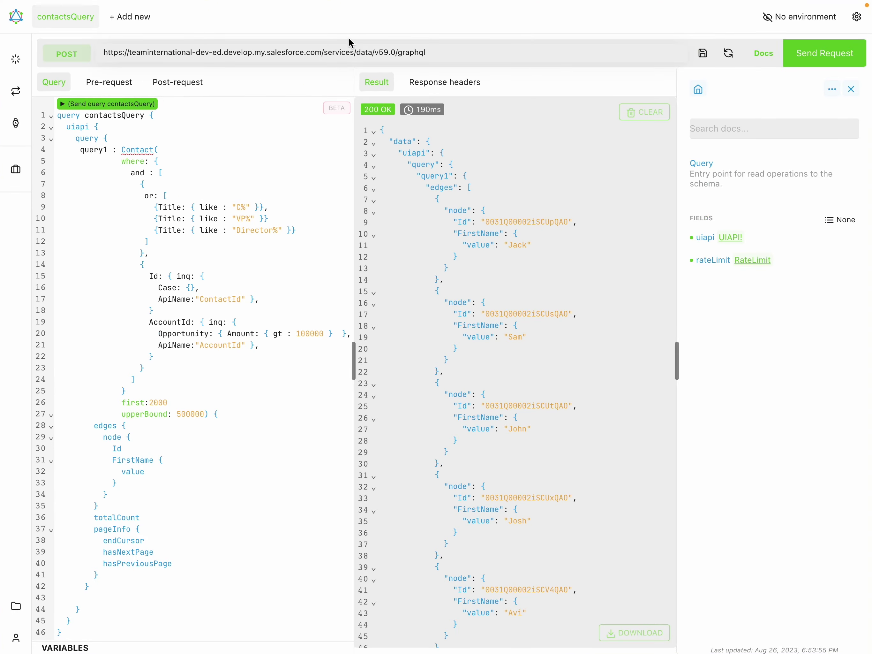
key("ctrl+Up")
left_click(462, 39)
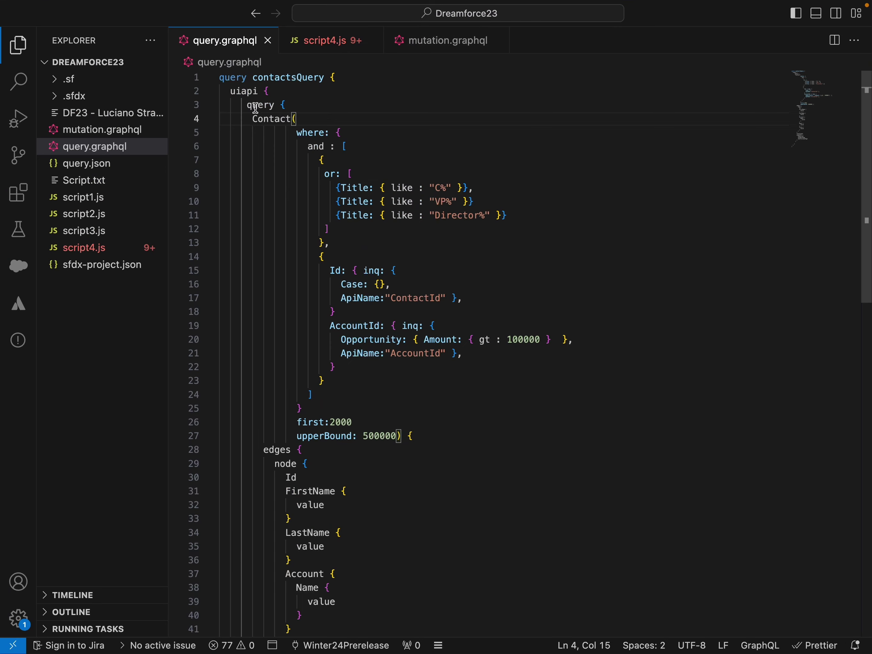
left_click(264, 131)
key("super+a")
key("super+c")
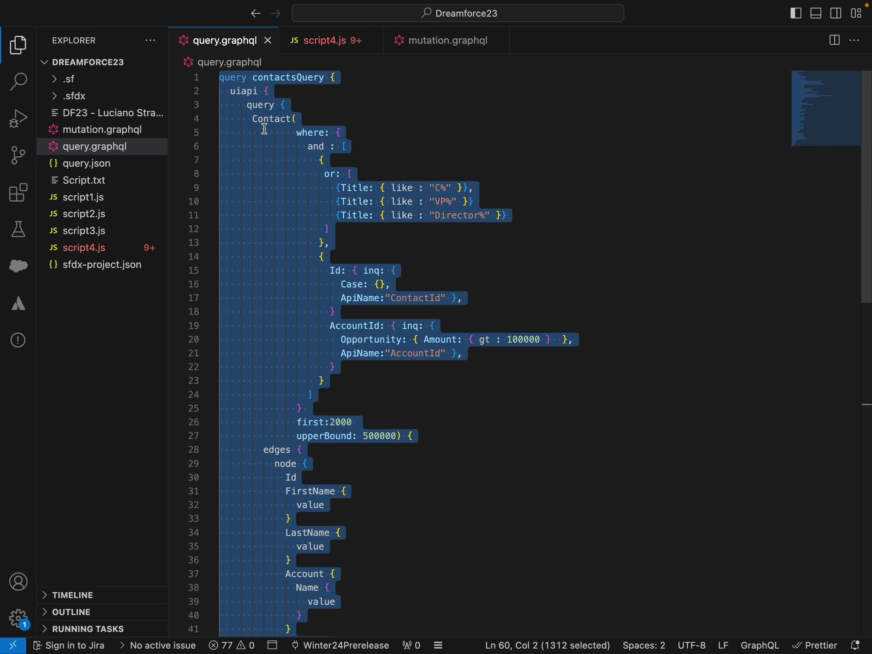
key("ctrl+Up")
Search 'graphql to json' and open Data Fetcher's GraphQL to JSON Body Converter.
left_click(593, 36)
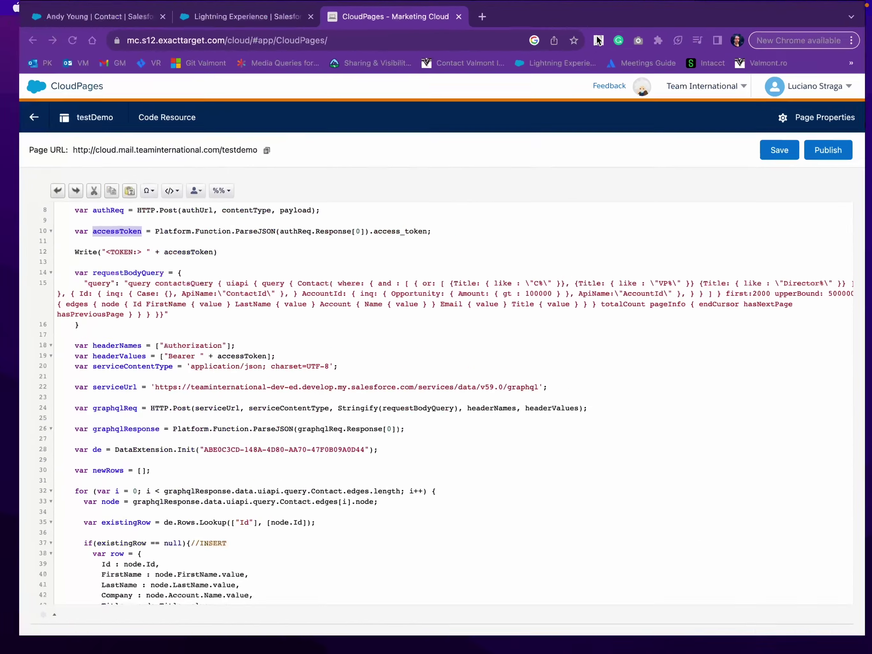
left_click(477, 18)
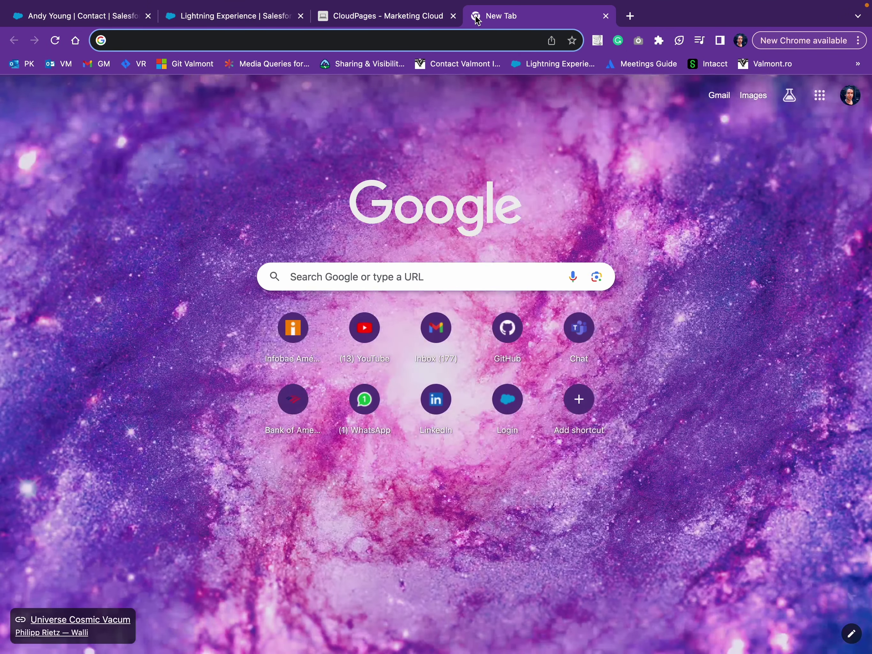
type("g")
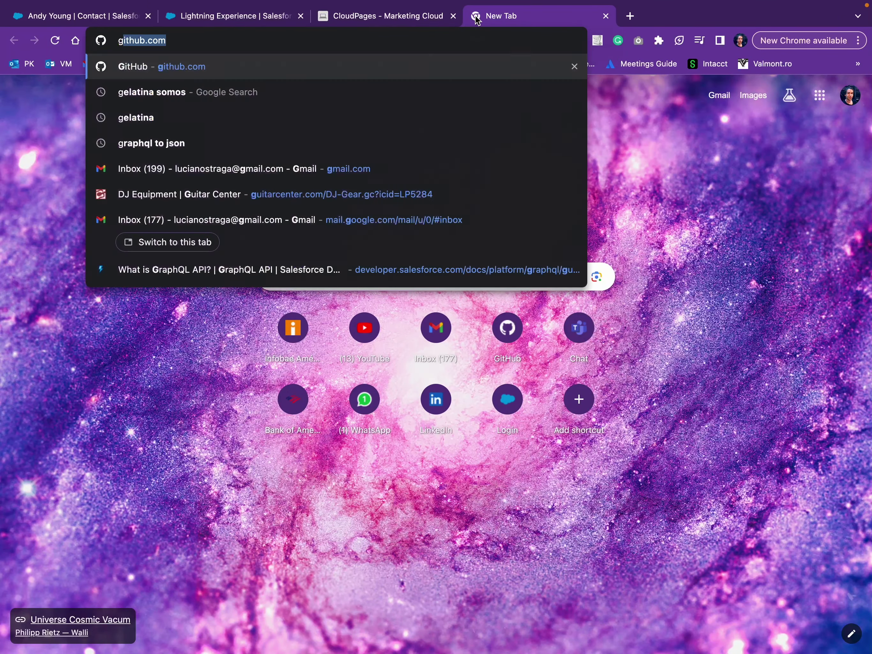
type("ra")
key("Right")
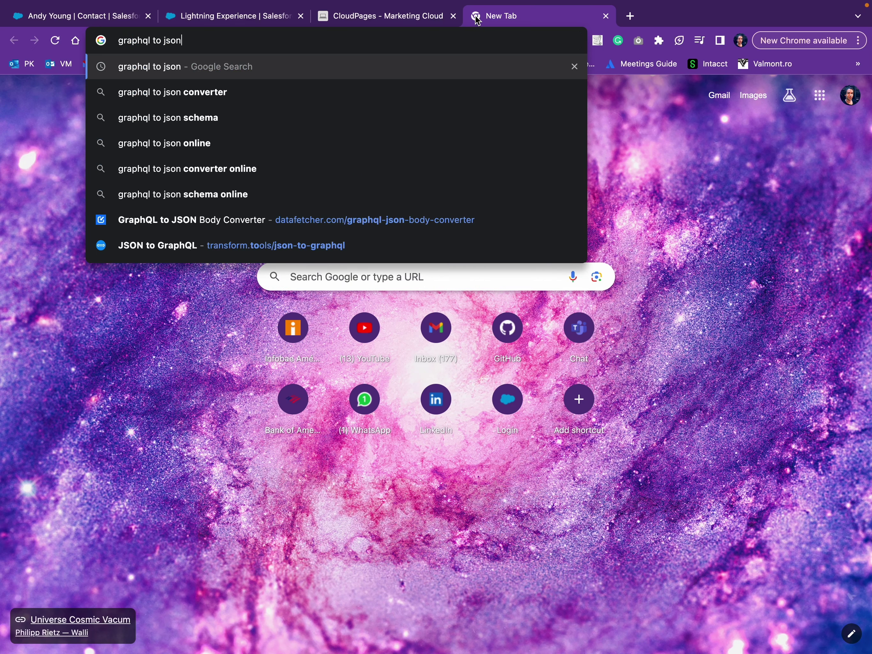
key("Return")
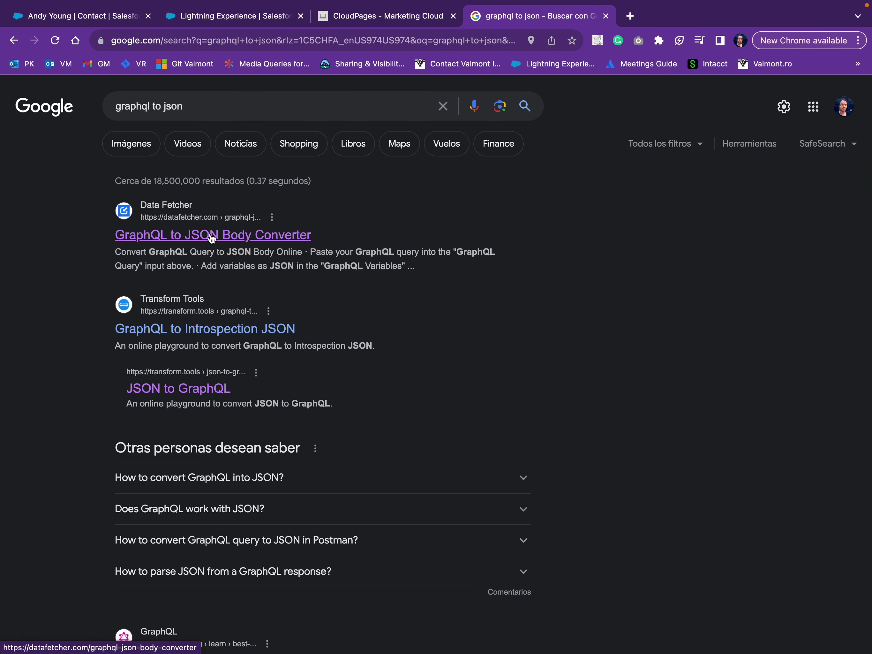
left_click(210, 234)
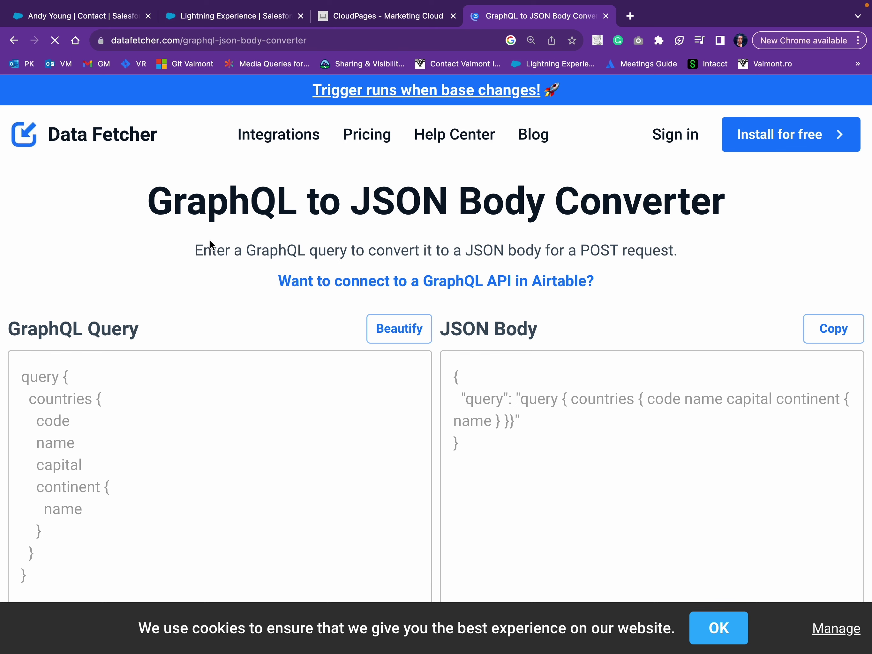
Paste contactsQuery into the converter and select the generated JSON Body.
left_click(147, 447)
key("super+v")
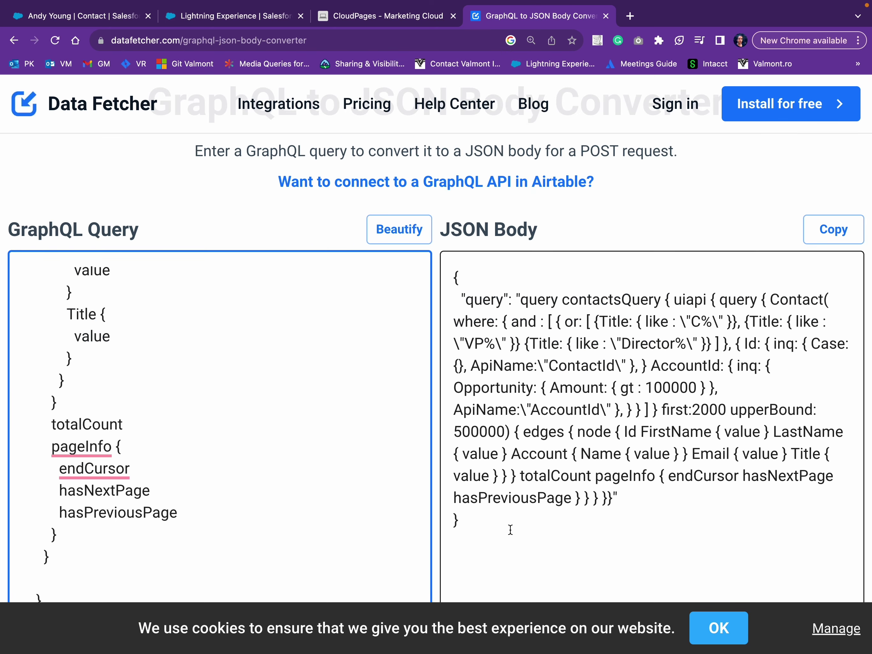
left_click_drag(511, 529, 455, 259)
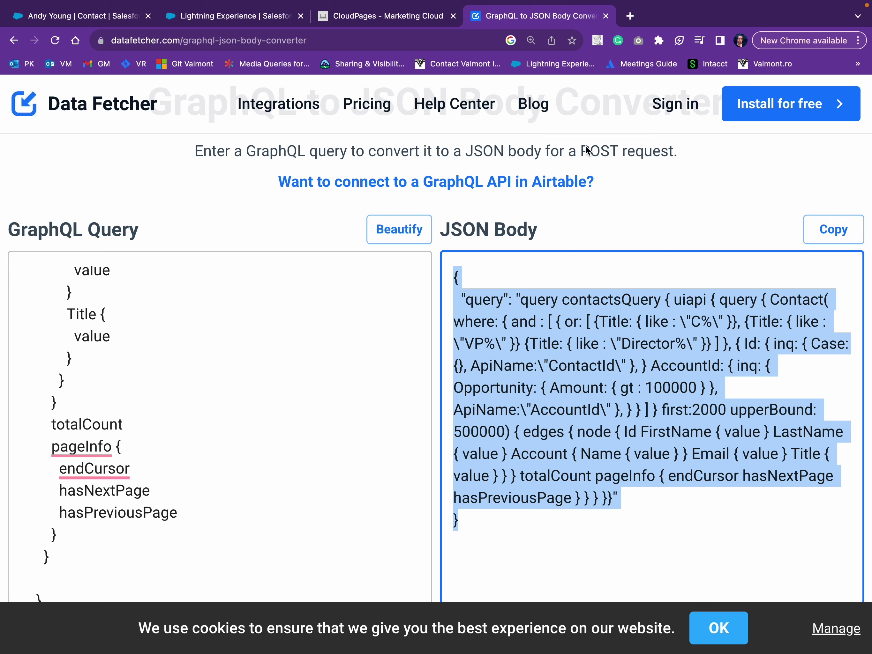
Open the jsonlint.com validator in a new browser tab.
left_click(631, 17)
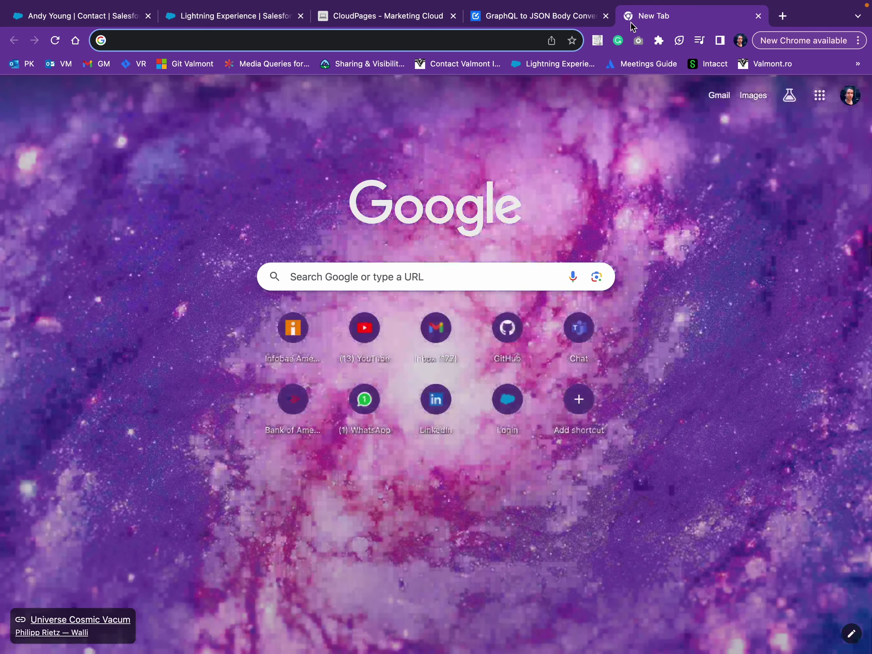
type("js")
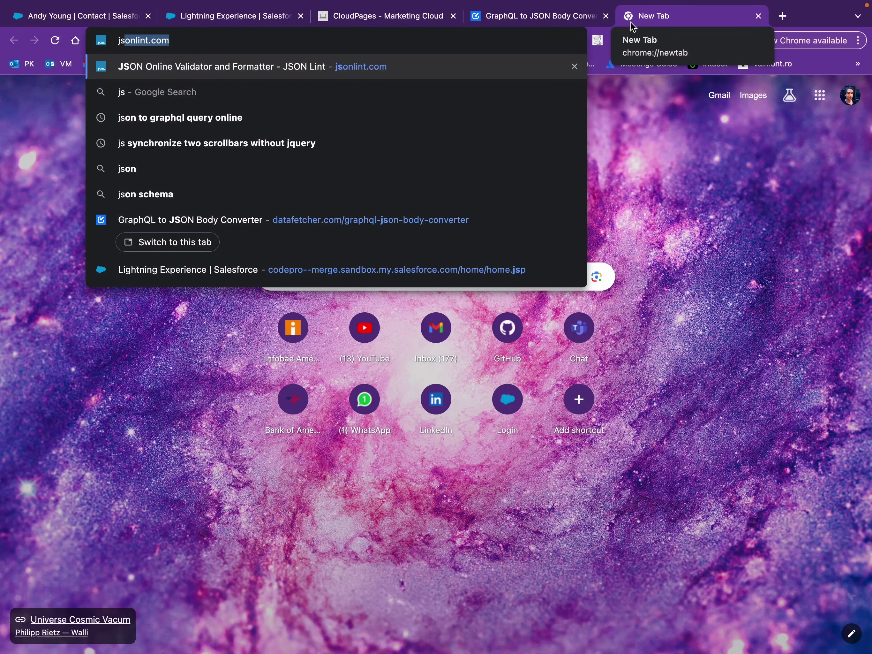
key("Return")
Paste the GraphQL contacts request body, confirm it is valid JSON, and return to CloudPages.
left_click(291, 272)
key("super+v")
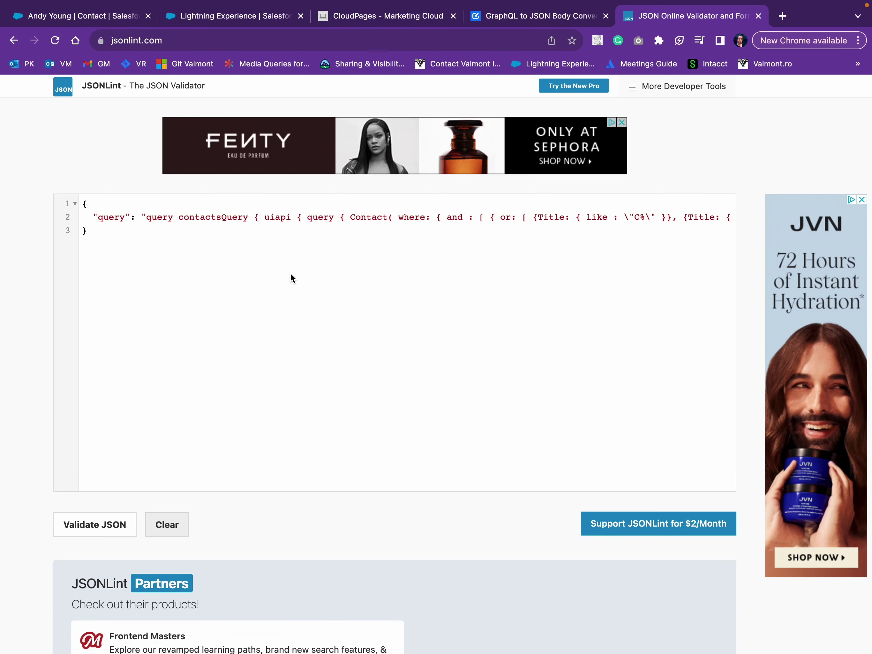
left_click(86, 524)
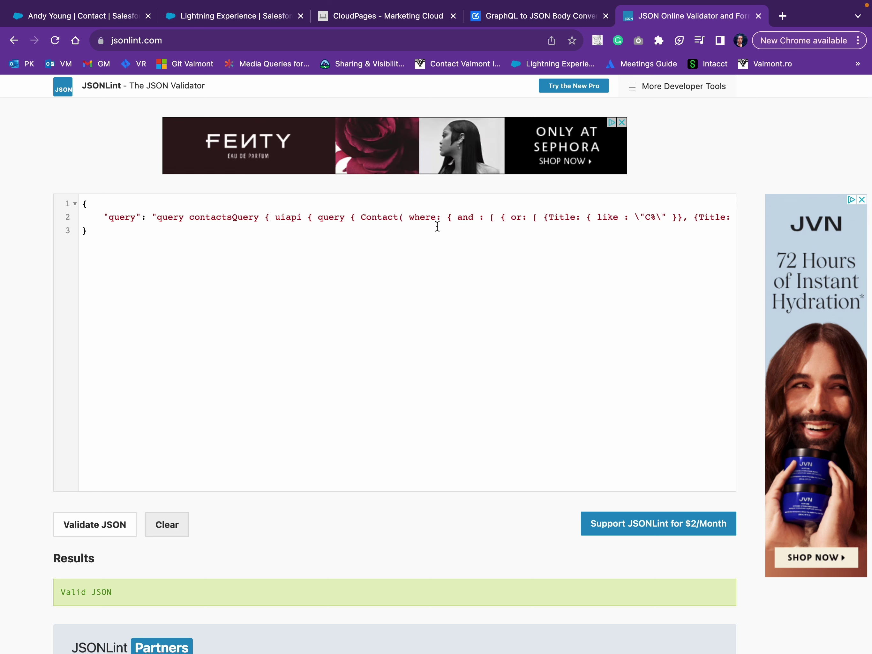
left_click(384, 16)
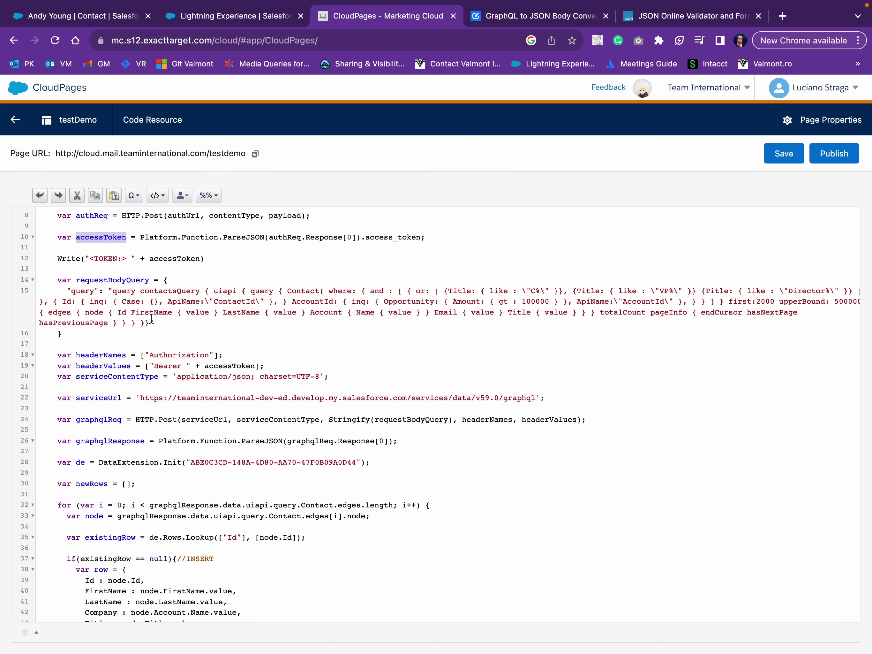
Highlight the accessToken bearer header, the /data/v59.0/graphql endpoint and the DataExtension.Init key.
scroll(75, 371, "down", 2)
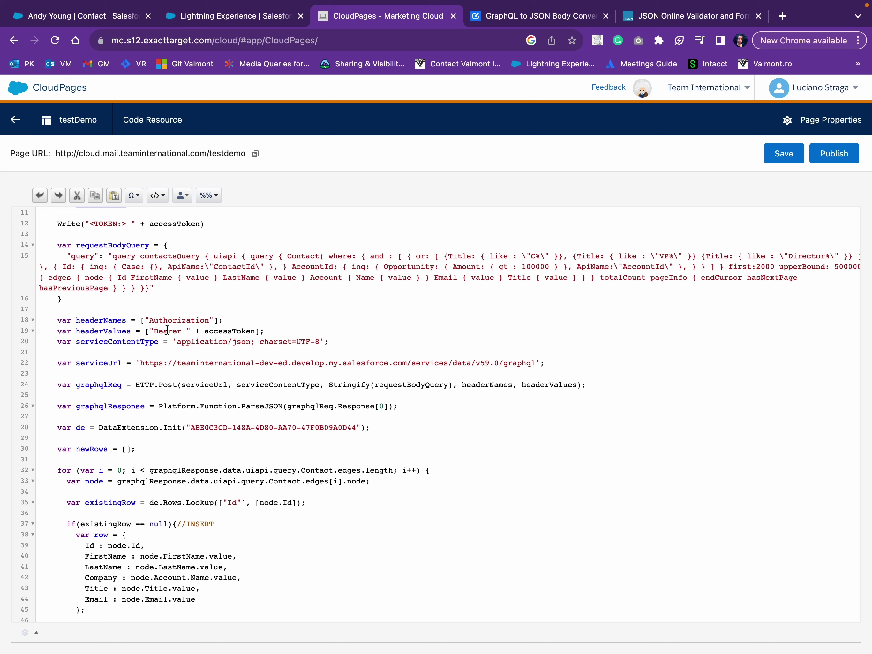
double_click(230, 332)
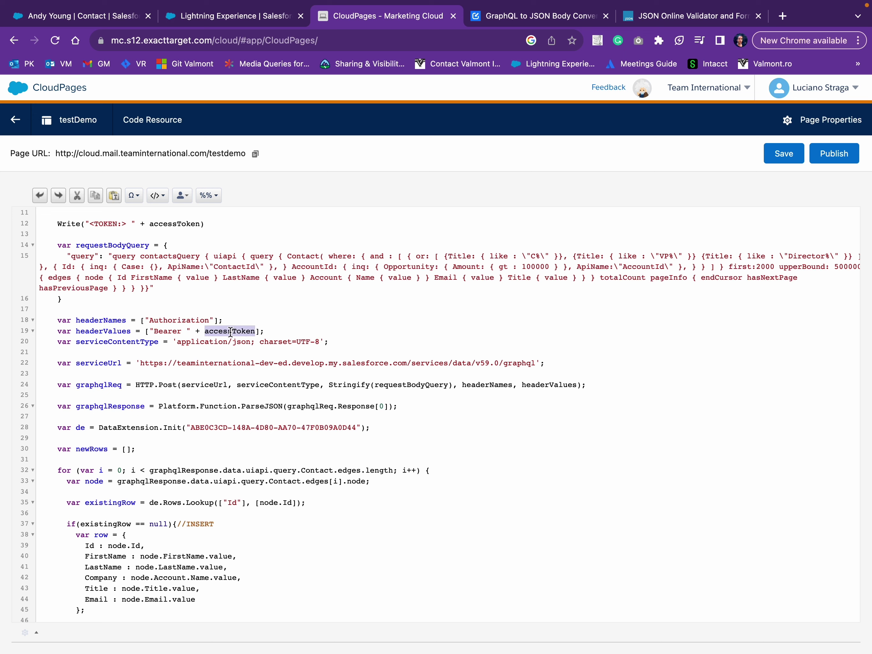
left_click(448, 363)
left_click_drag(448, 363, 537, 364)
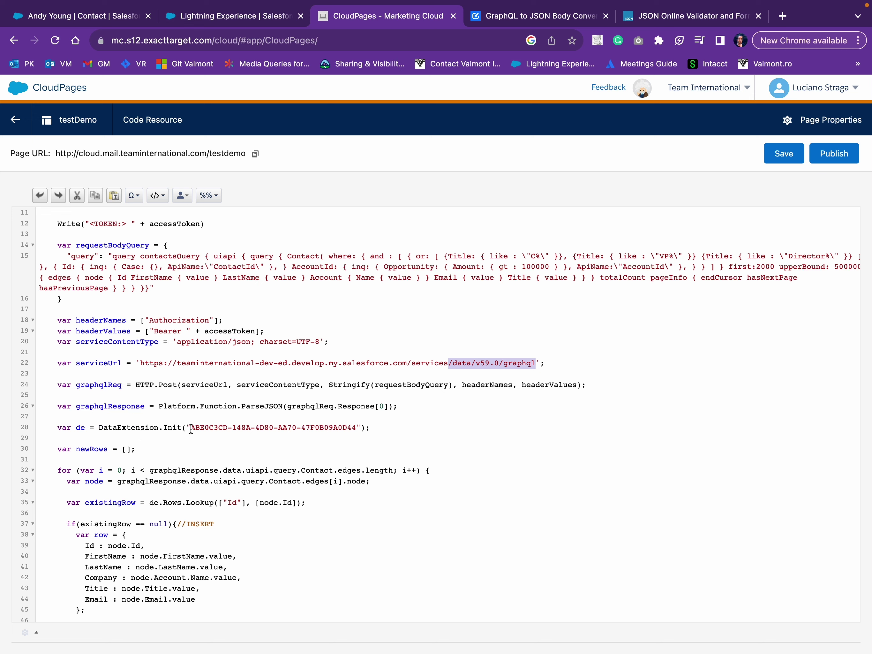
left_click_drag(190, 428, 355, 426)
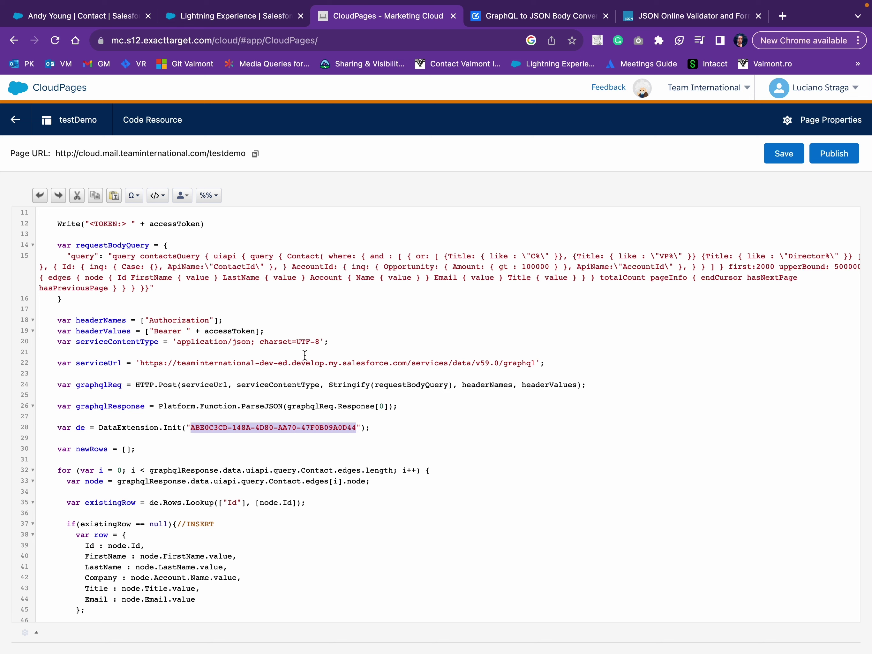
Scroll through the rest of the script and switch to the Altair GraphQL Client.
scroll(305, 355, "down", 1)
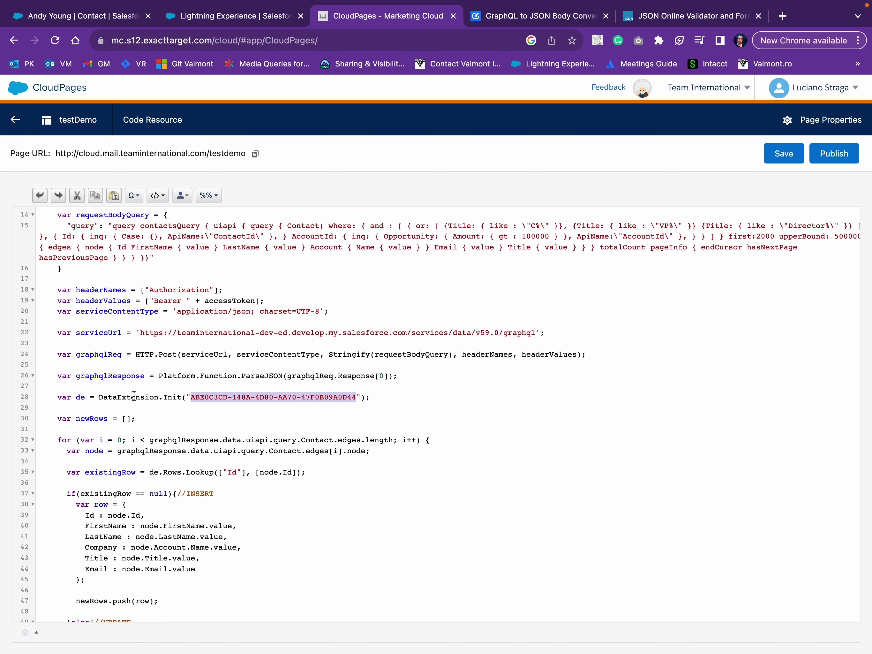
scroll(134, 396, "down", 3)
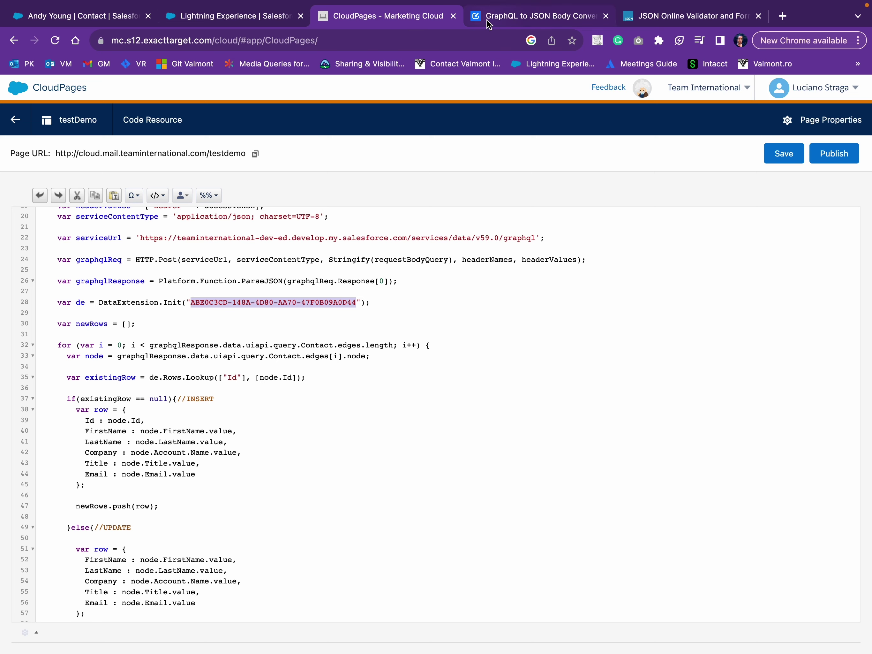
key("ctrl+Up")
left_click(359, 43)
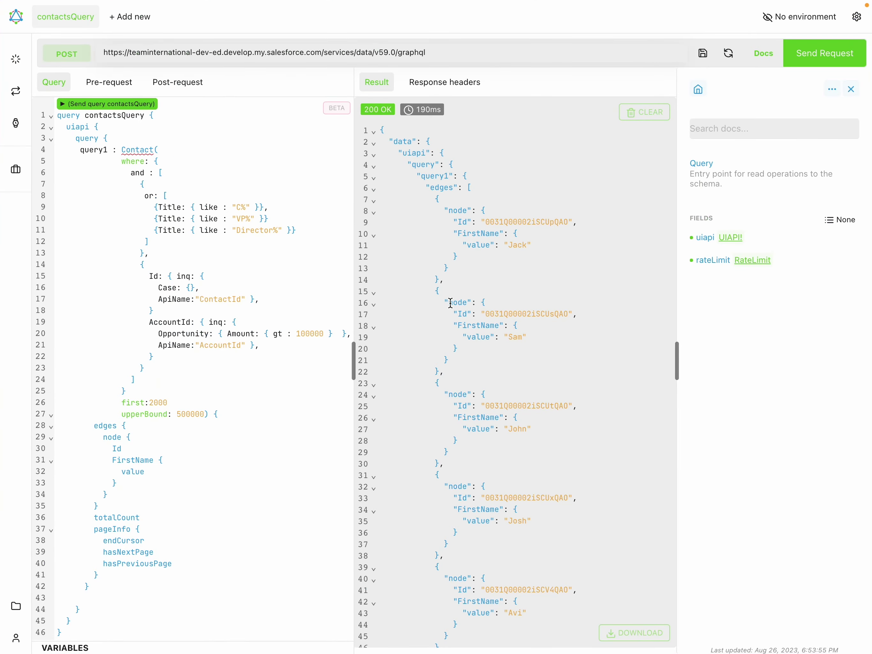
Inspect the edges array in Altair's contactsQuery result, then switch back to Chrome's CloudPages script.
double_click(433, 187)
key("ctrl+Up")
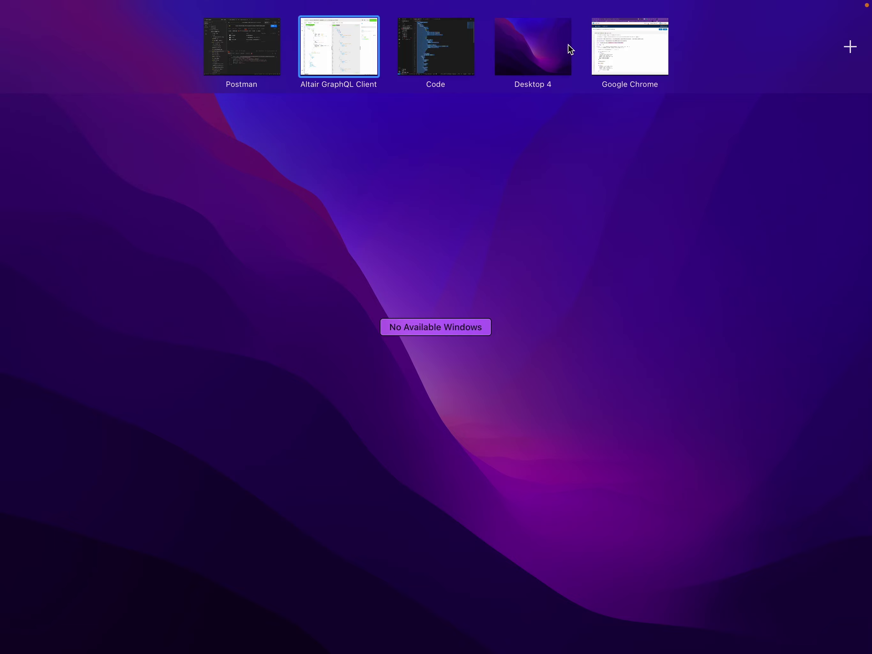
left_click(605, 38)
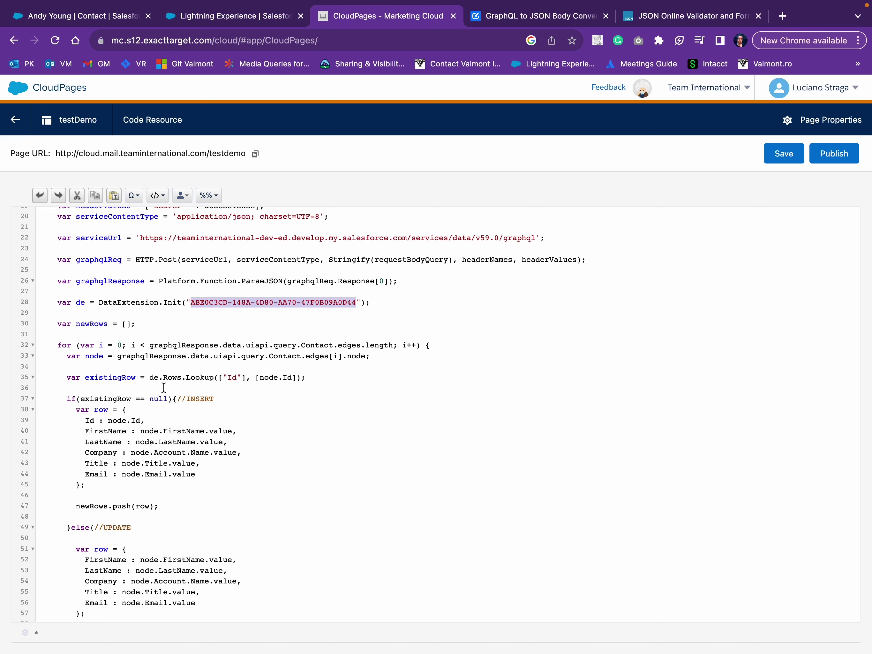
Highlight the Rows.Update call on line 59 and de.Rows.Add(newRows) on line 63.
scroll(102, 401, "down", 1)
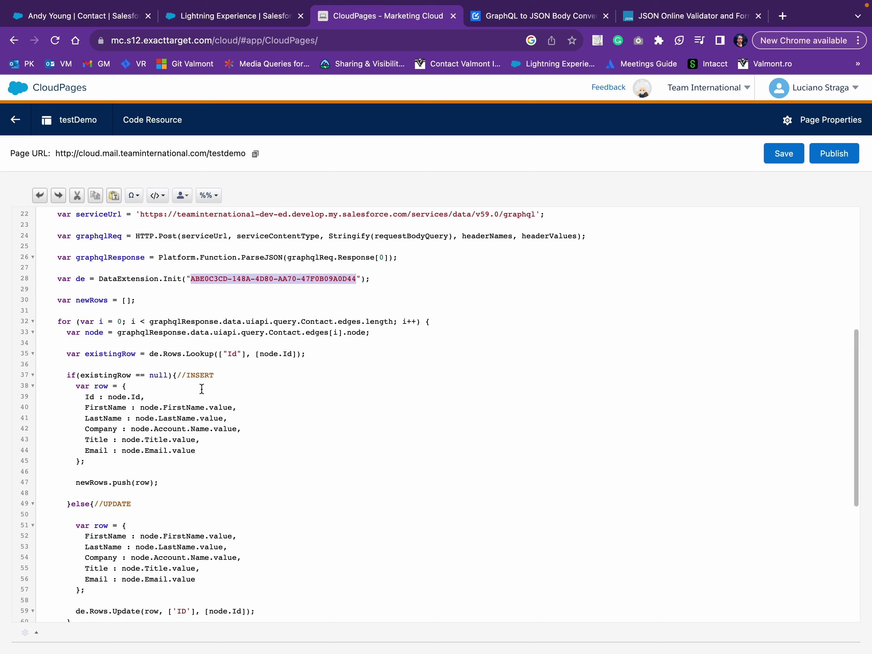
scroll(160, 426, "down", 3)
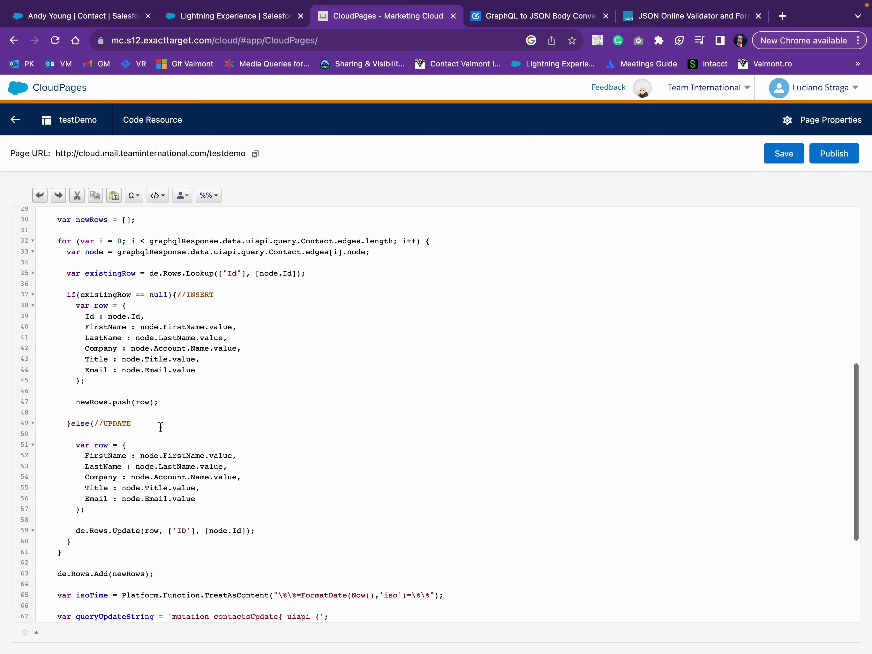
scroll(122, 477, "down", 2)
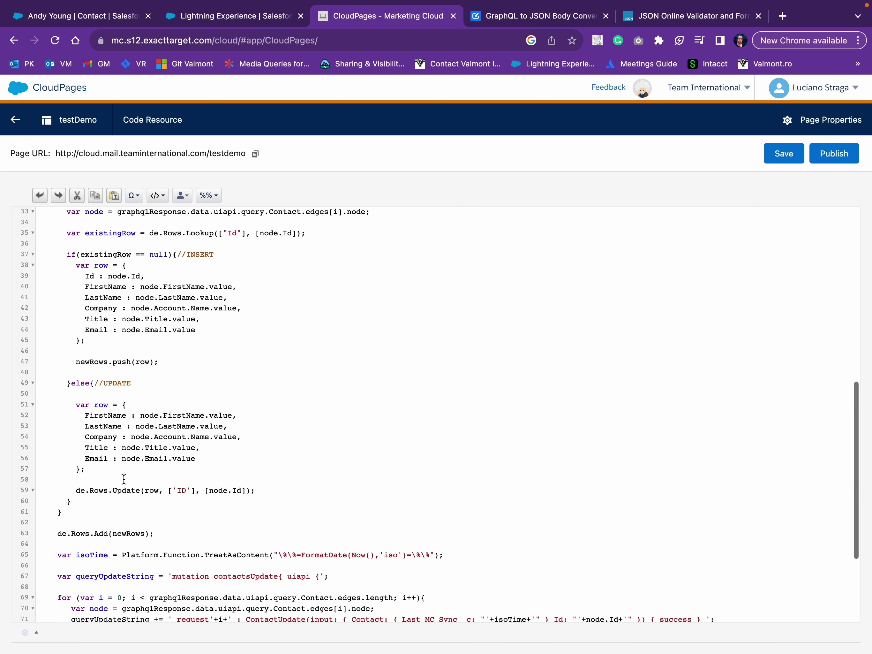
left_click_drag(77, 491, 273, 493)
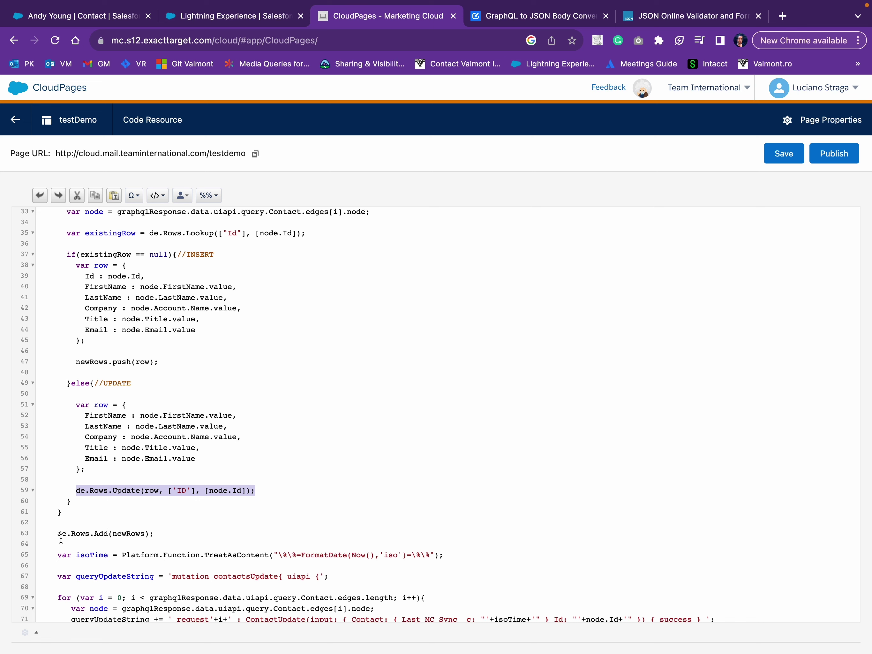
left_click_drag(61, 536, 162, 535)
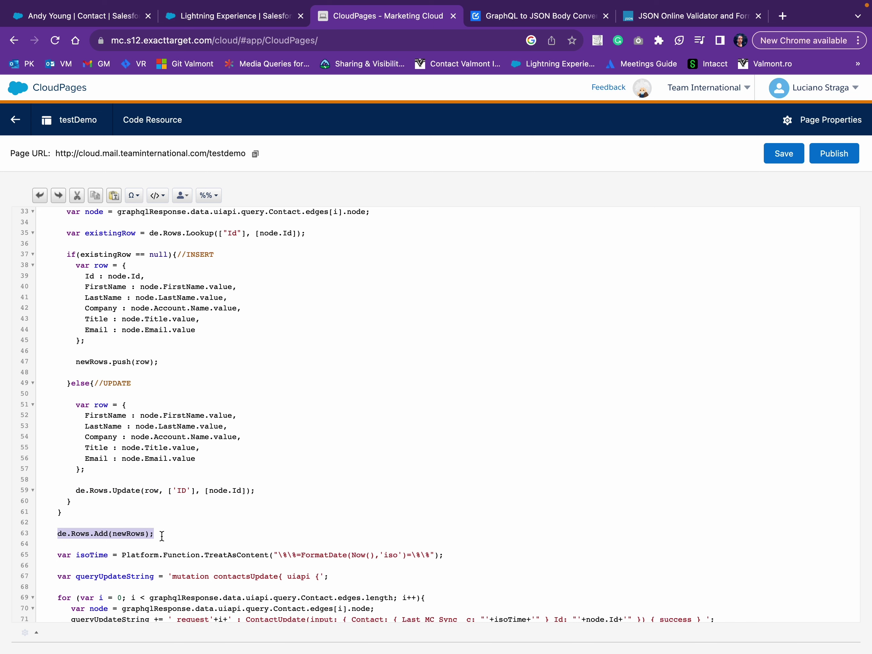
Highlight the Last MC Sync mutation-building code and save the testDemo script.
scroll(195, 423, "down", 4)
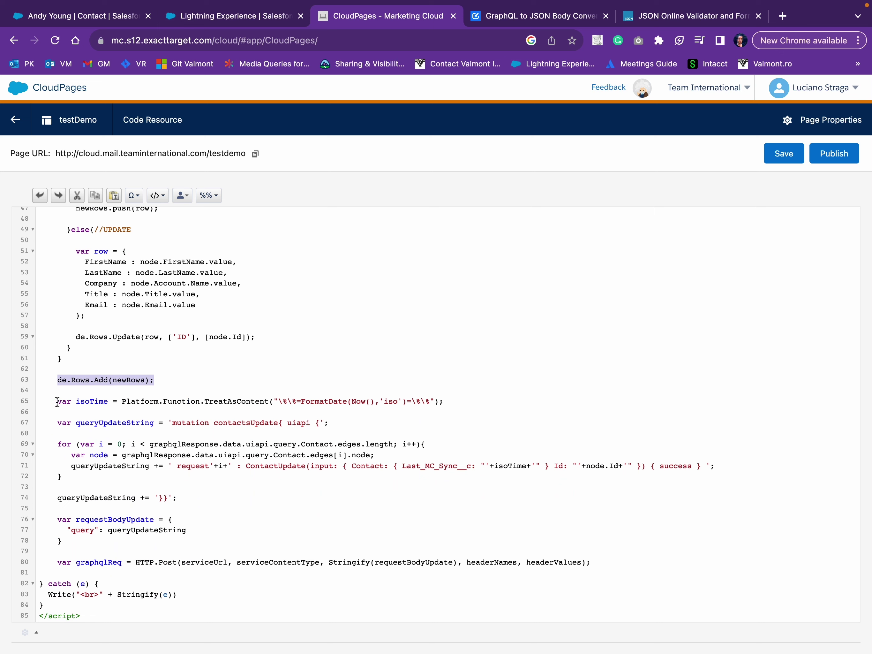
left_click_drag(57, 402, 101, 471)
left_click(244, 347)
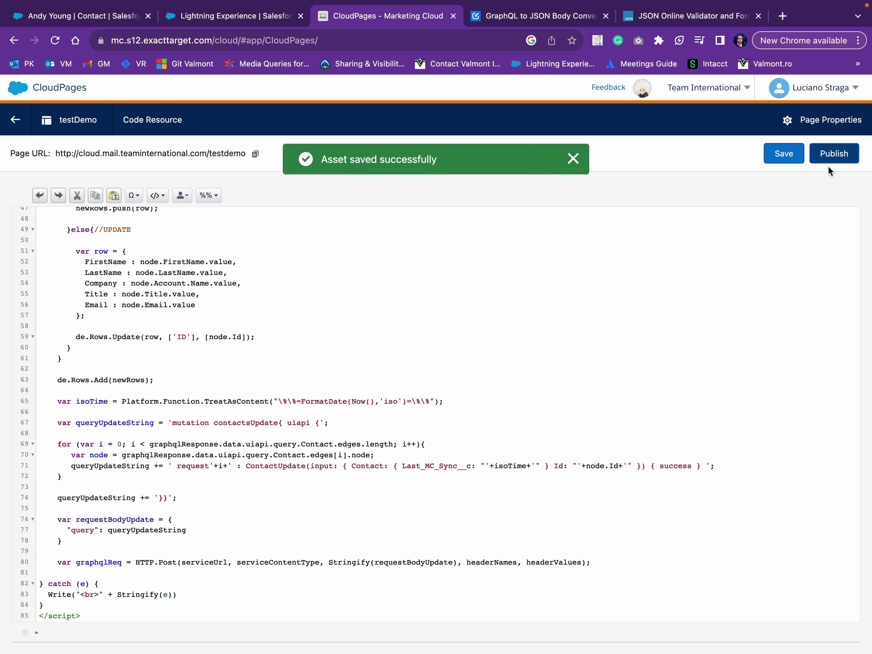
Publish the testDemo page immediately and open its live Page URL.
left_click(833, 154)
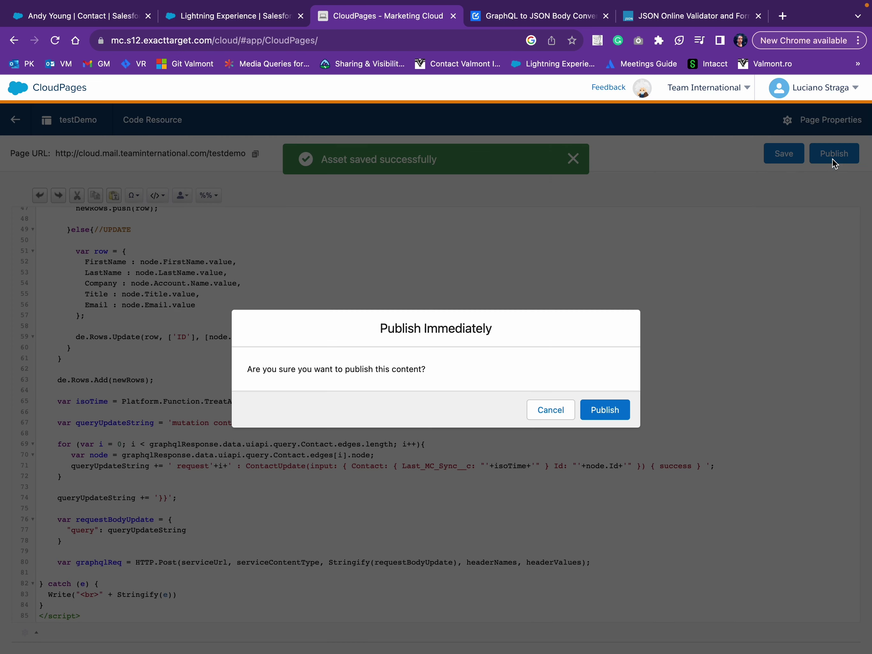
left_click(620, 411)
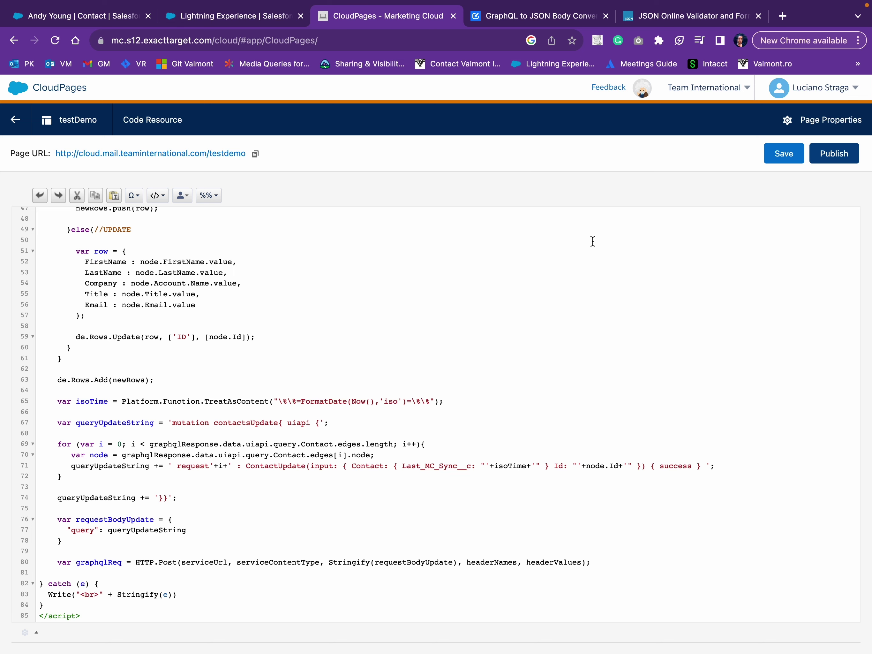
left_click(228, 155)
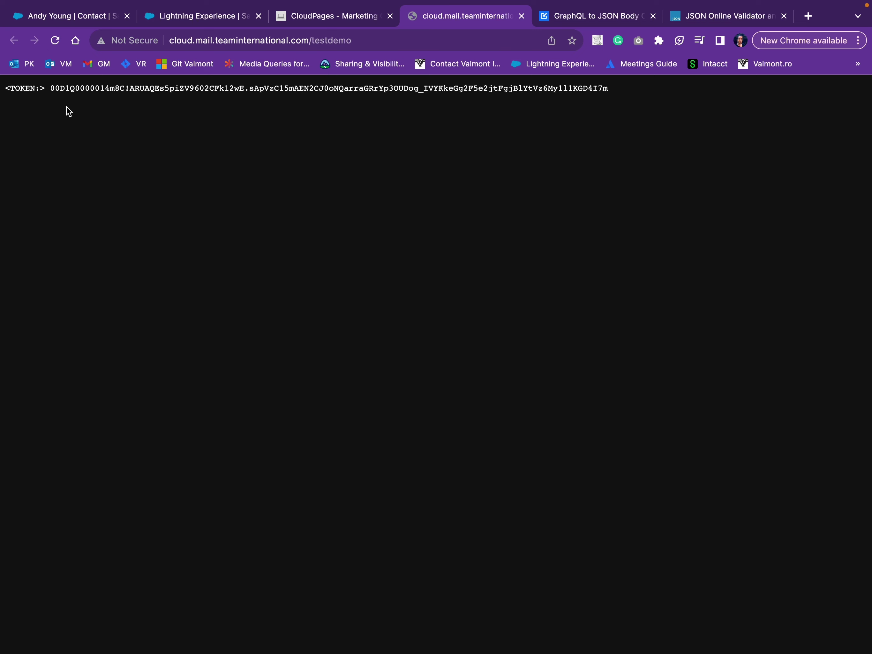
Confirm the live page prints an access token, then close its tab.
left_click_drag(52, 90, 586, 102)
left_click(568, 156)
left_click(521, 16)
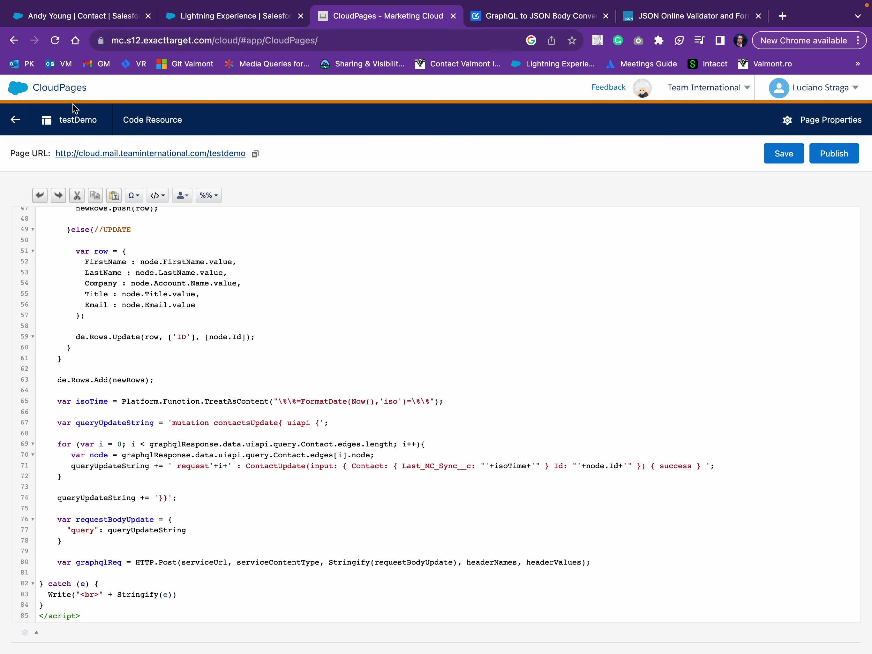
Open Contact Builder's list of data extensions.
mouse_move(19, 91)
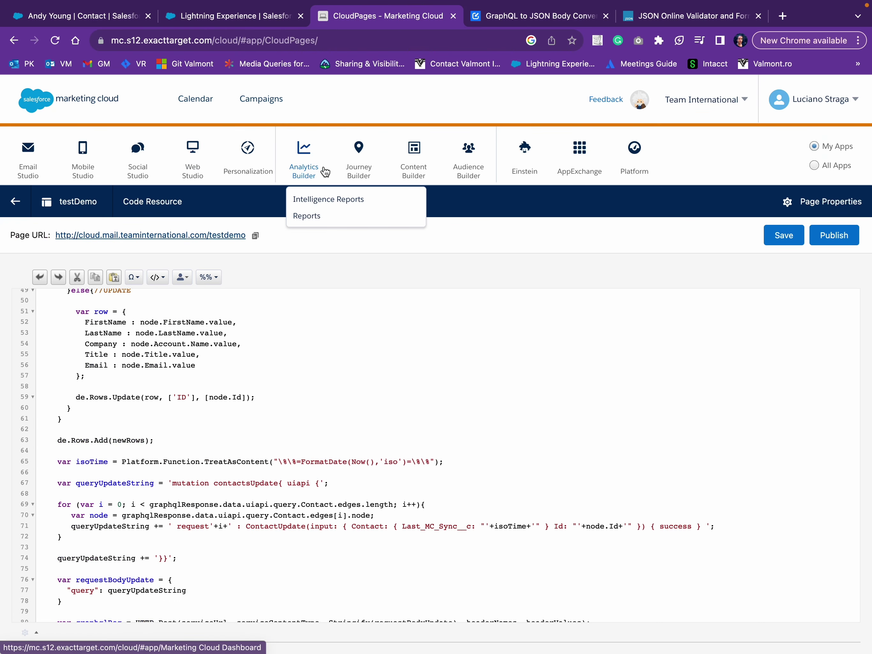
mouse_move(354, 166)
mouse_move(466, 169)
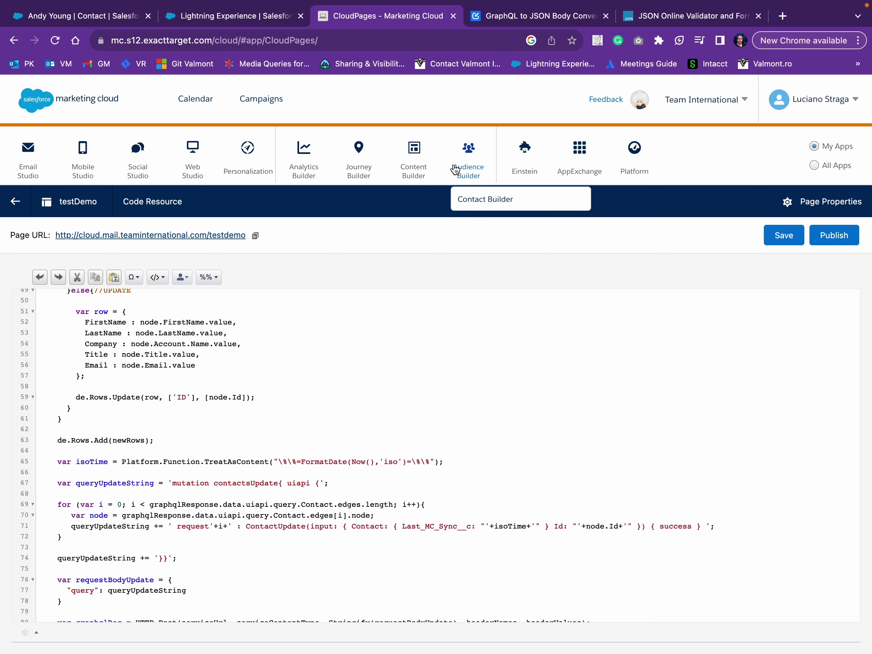
left_click(473, 198)
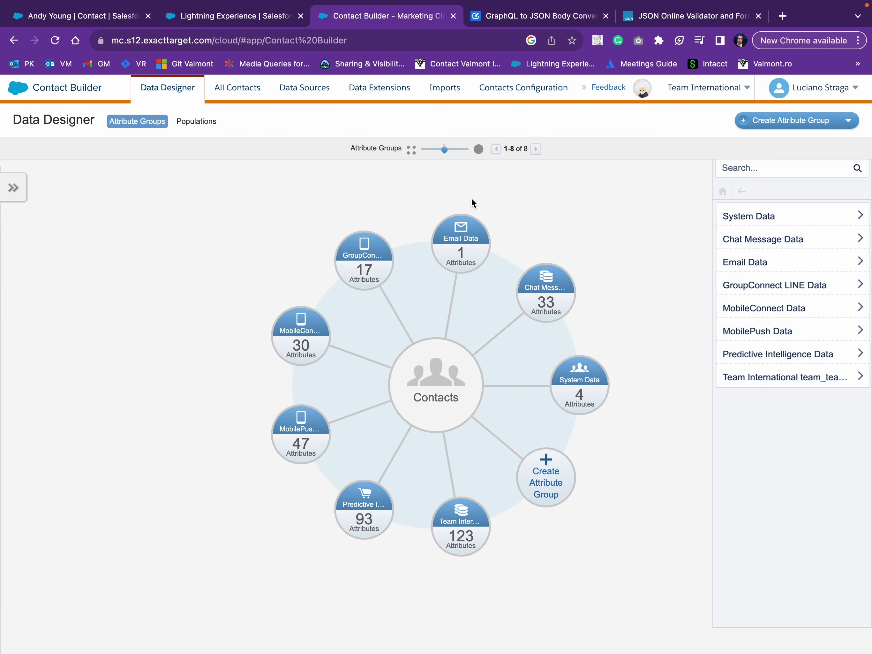
left_click(360, 95)
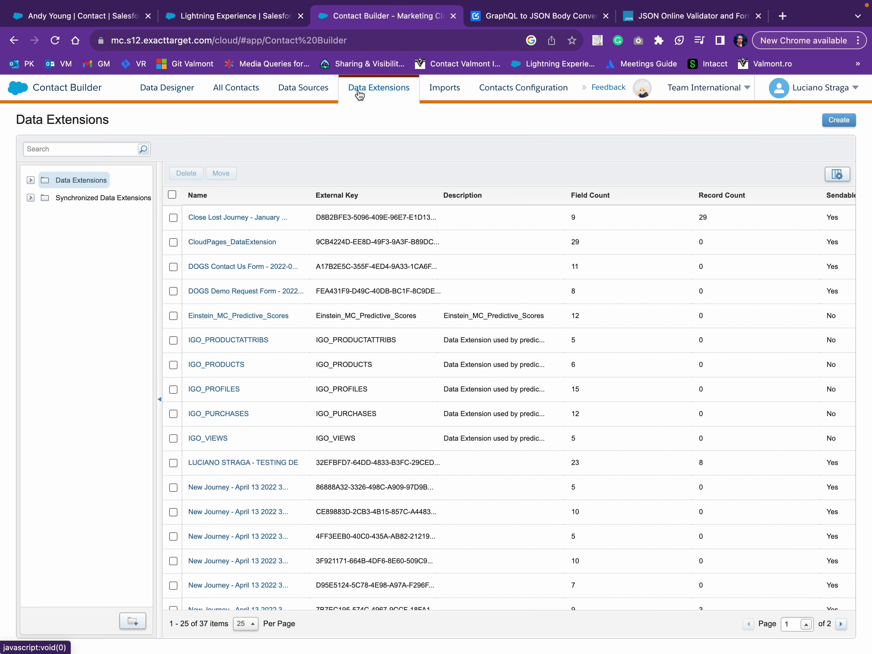
Open Dreamforce23 in the Dreamforce 2023 folder, view its five records, then return to Salesforce.
left_click(30, 180)
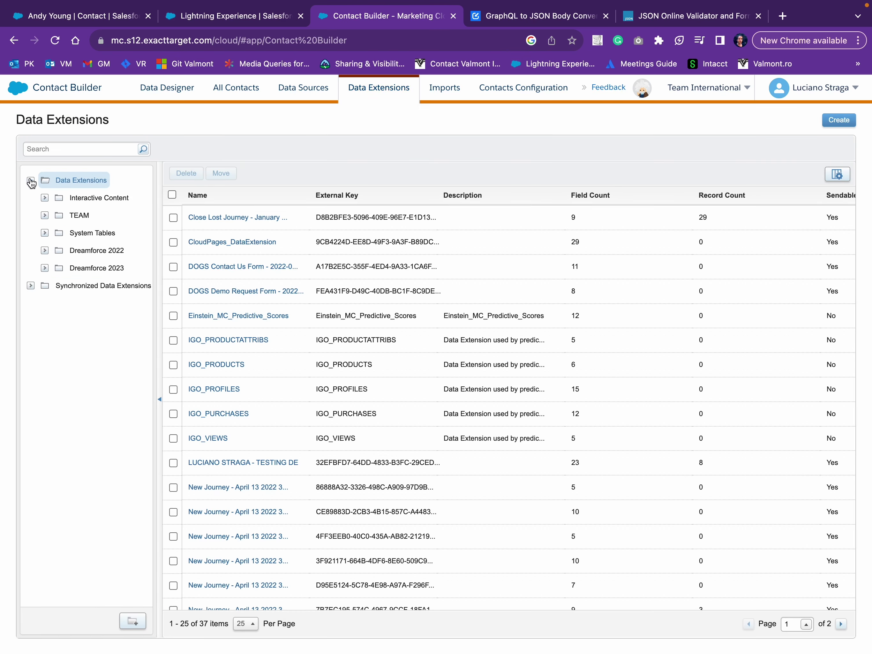
left_click(71, 269)
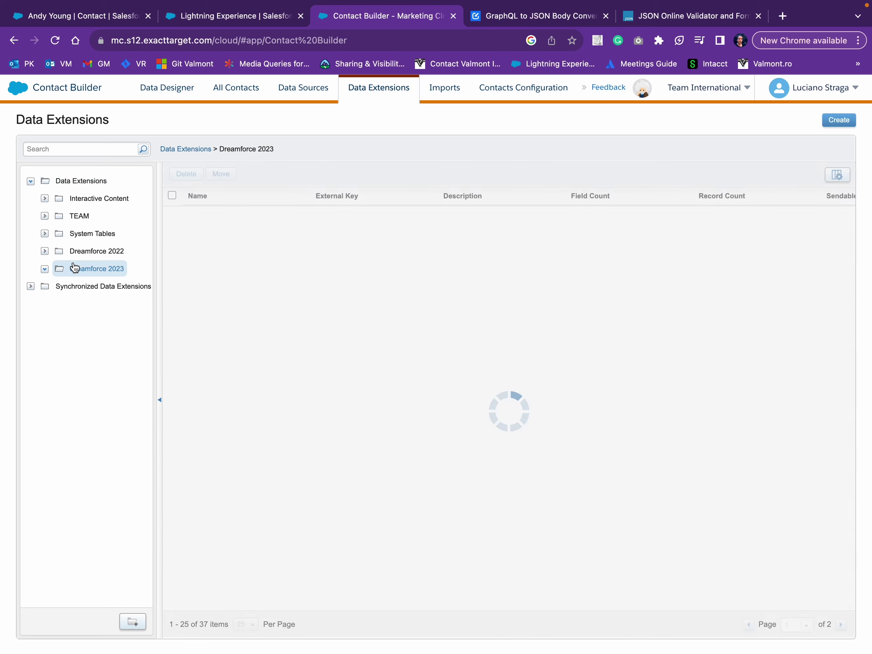
left_click(216, 218)
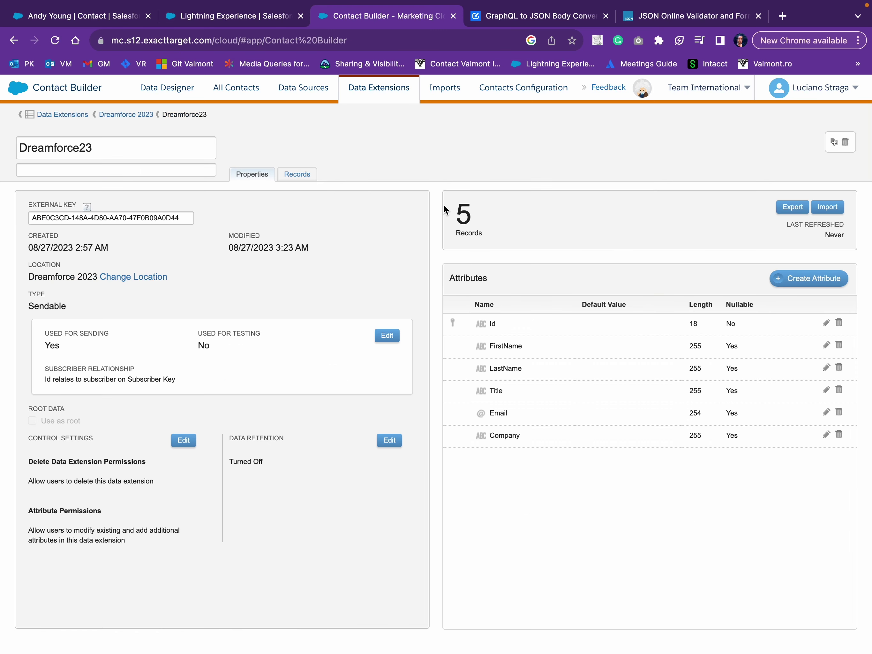
left_click(454, 213)
left_click_drag(454, 213, 473, 223)
left_click(305, 174)
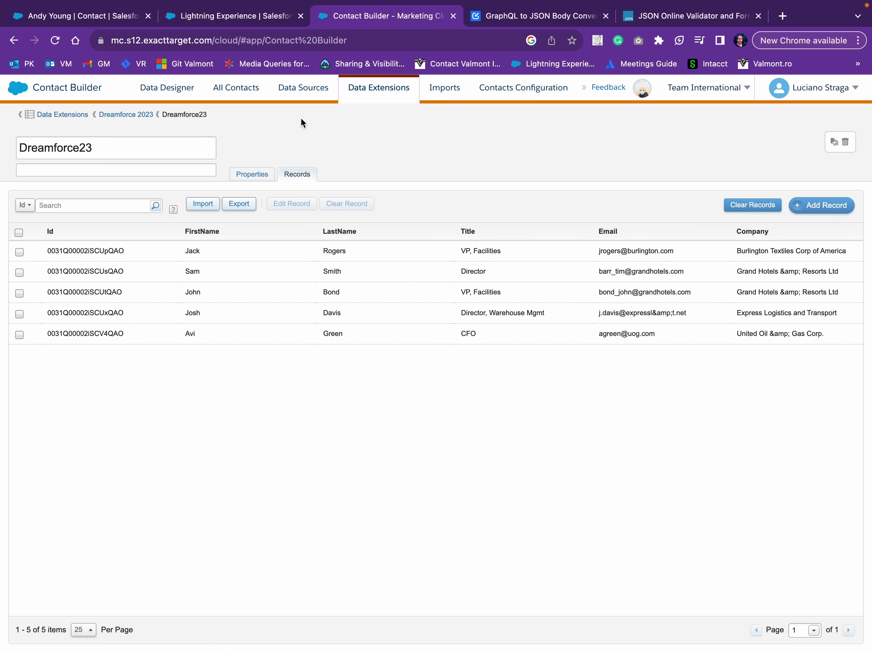
left_click(114, 20)
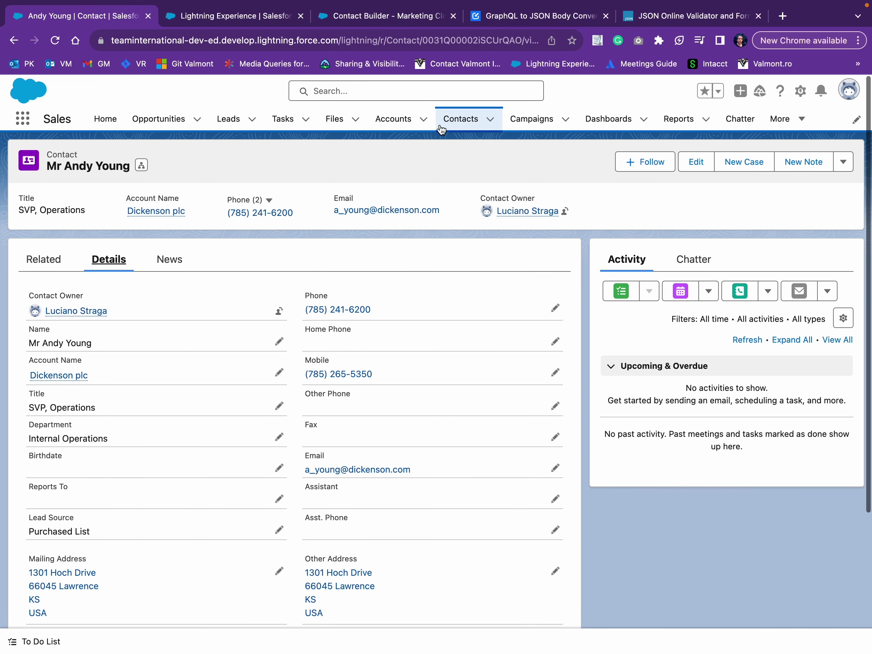
Open the Salesforce contacts list and sort it by Name.
left_click(448, 123)
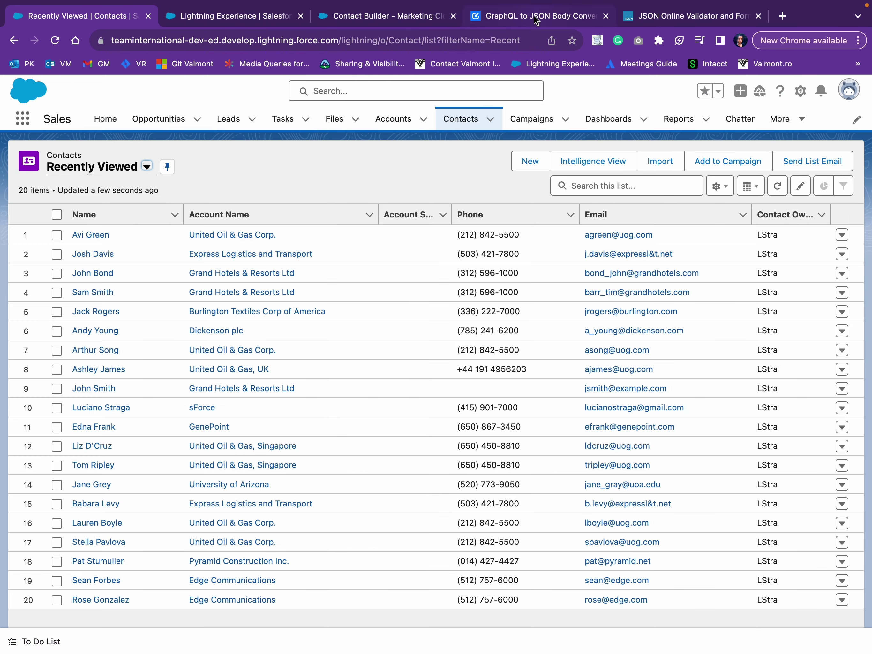
left_click(356, 17)
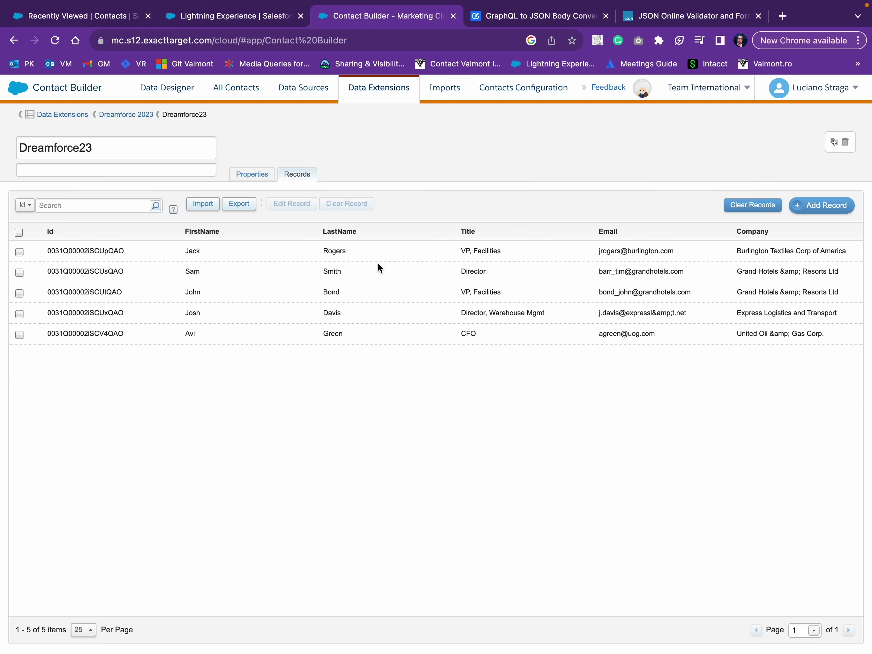
left_click(87, 15)
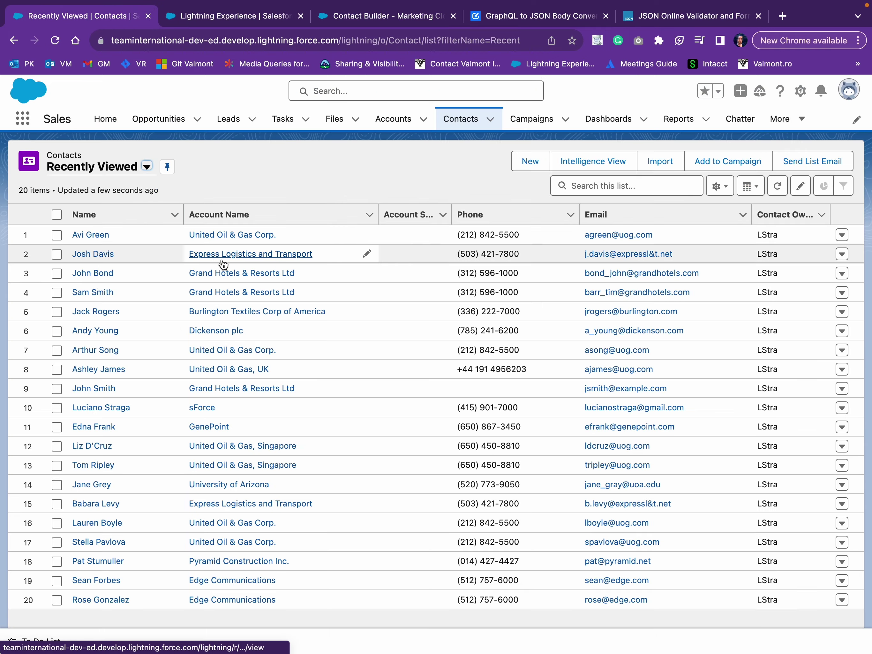
left_click(109, 217)
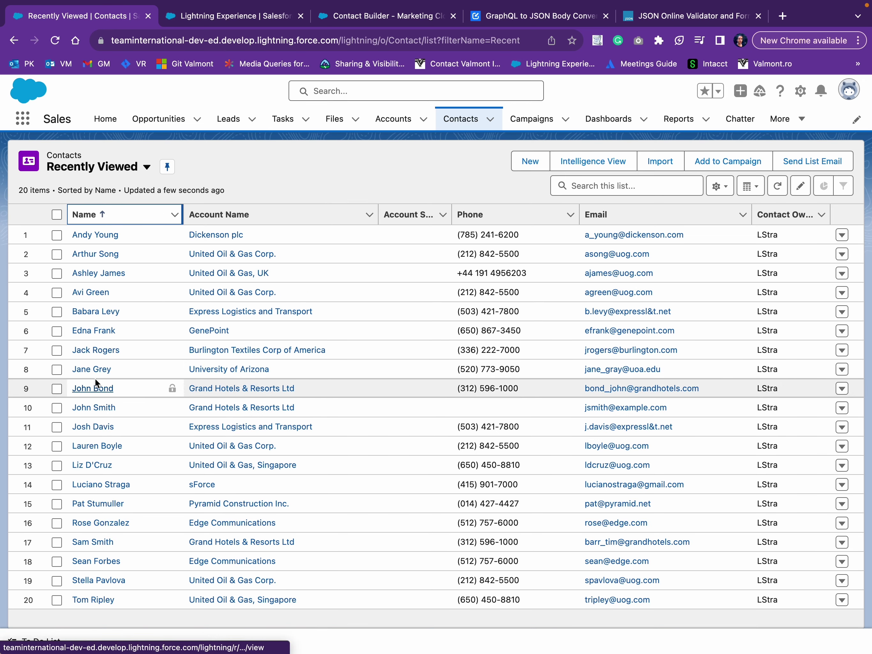
Open a synced contact and check its Last MC Sync reads 18/9/2023, 15:45.
left_click(103, 350)
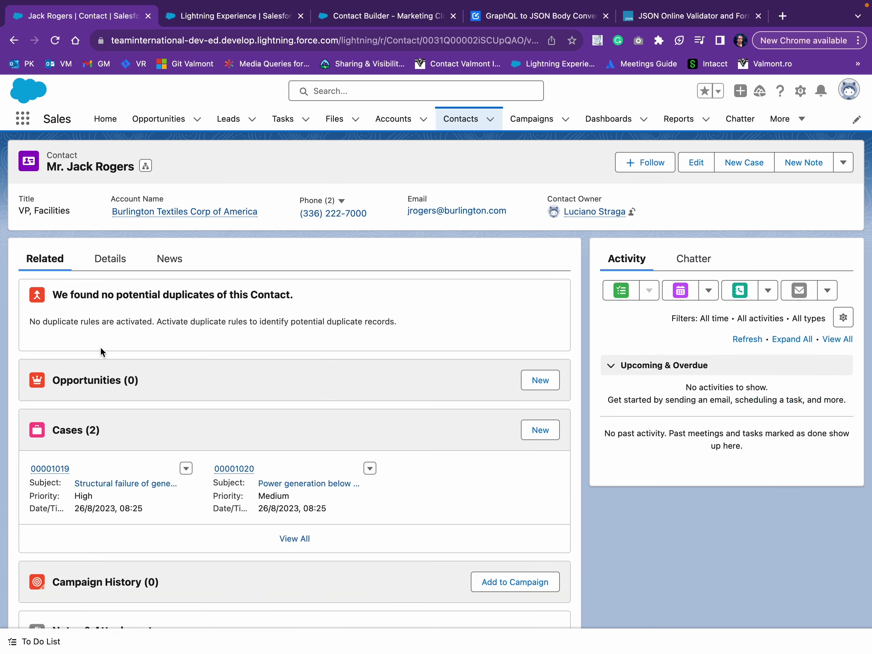
left_click(115, 268)
scroll(292, 295, "down", 5)
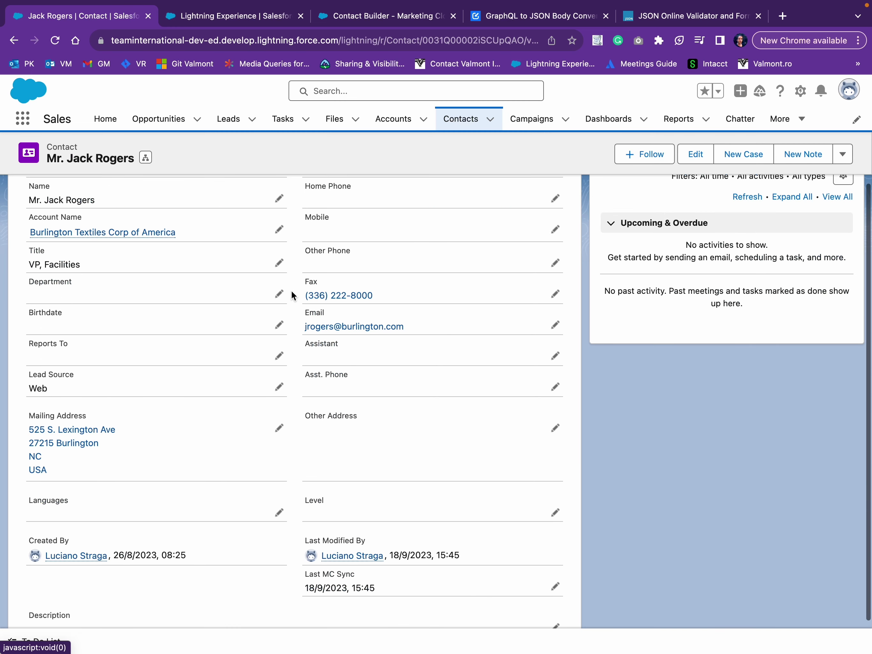
left_click_drag(305, 530, 387, 548)
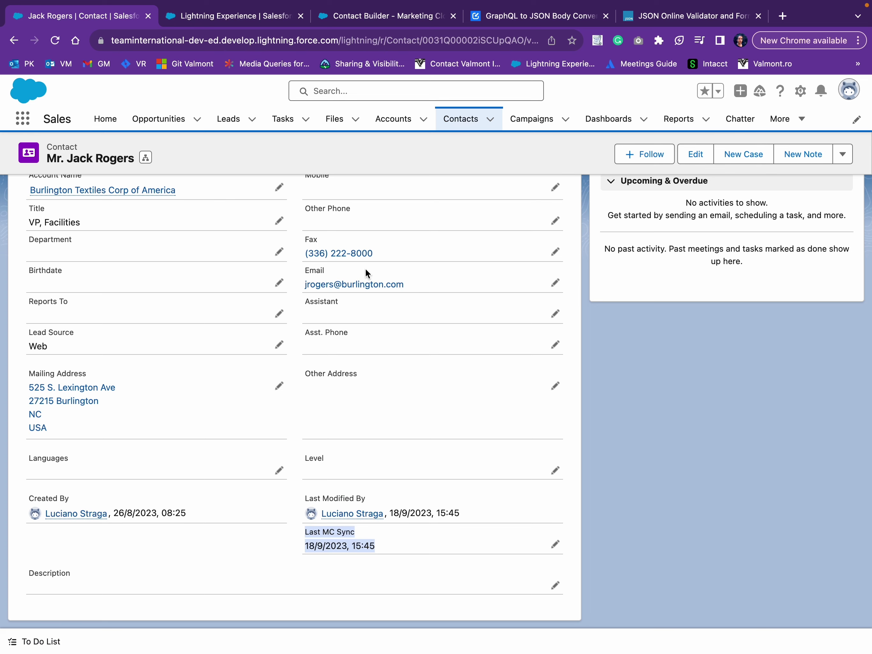
key("ctrl+Up")
Switch via Postman to VS Code and highlight the isoTime timestamp variable in script4.js.
left_click(264, 45)
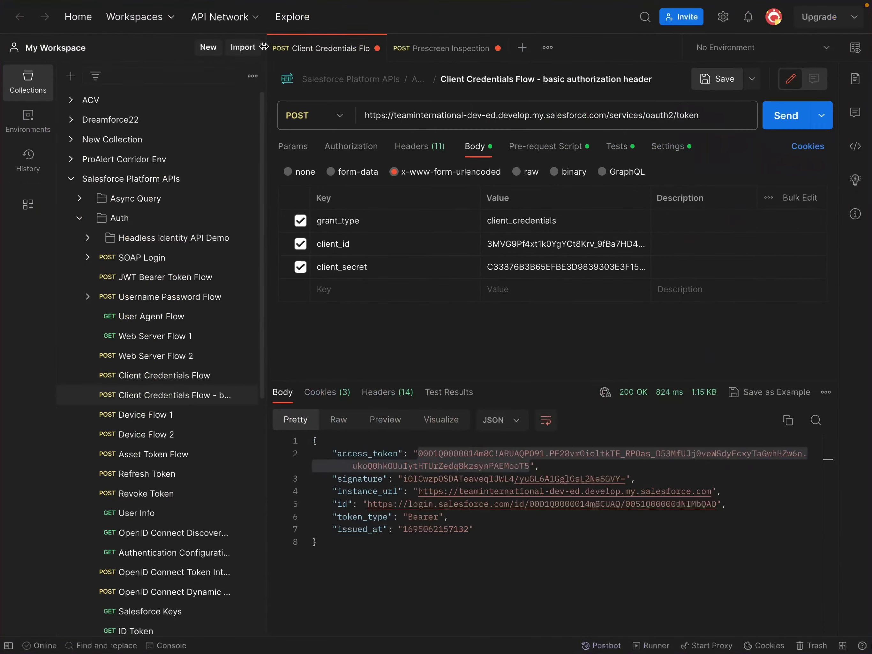
key("ctrl+Up")
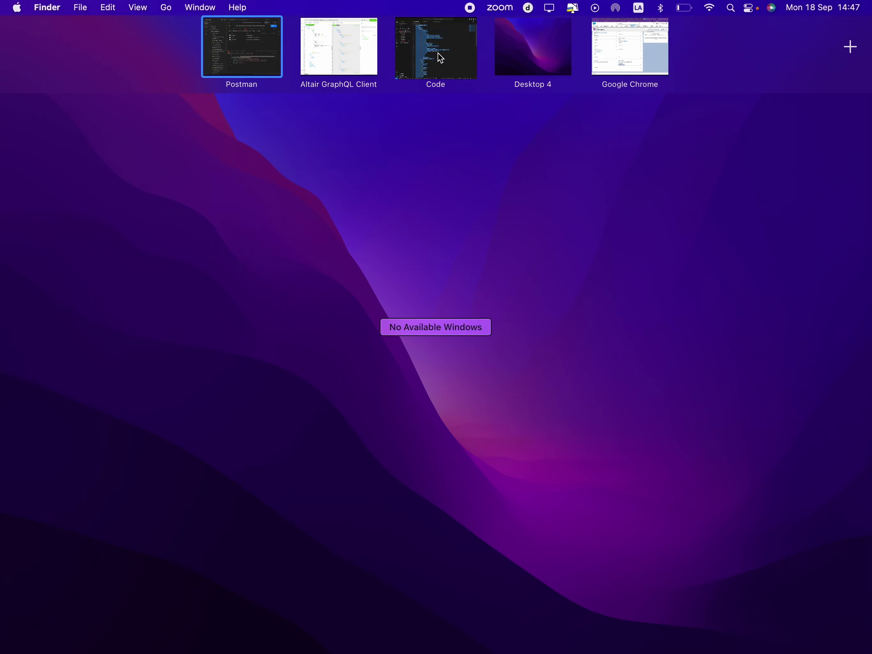
left_click(439, 53)
left_click(339, 42)
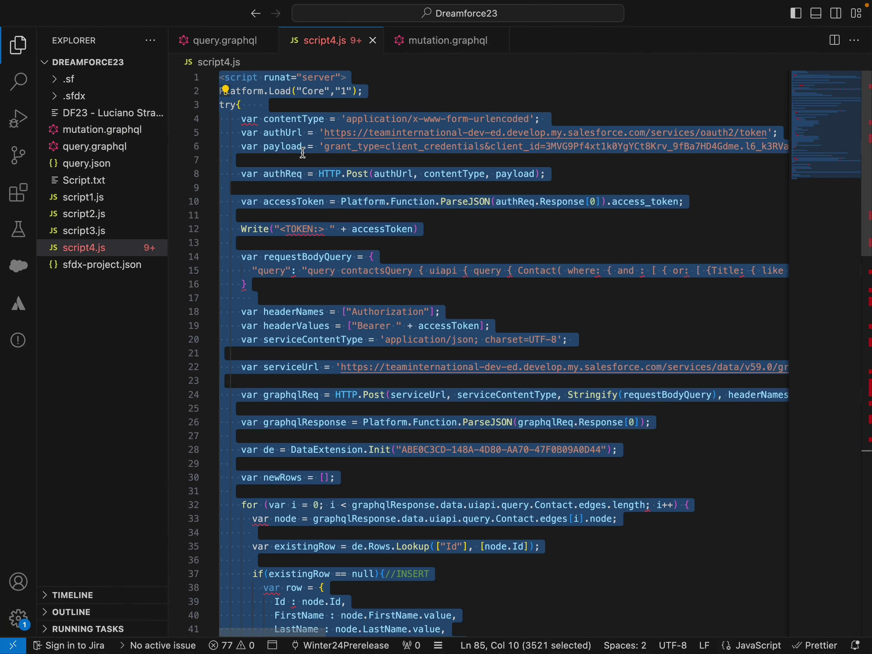
scroll(295, 352, "down", 20)
scroll(294, 352, "down", 2)
left_click(294, 351)
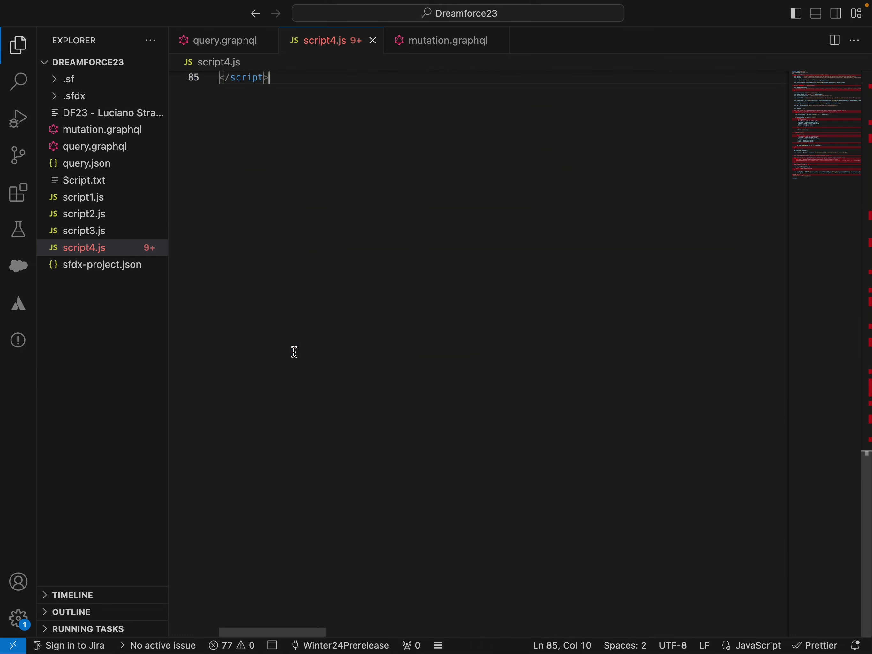
scroll(295, 351, "up", 10)
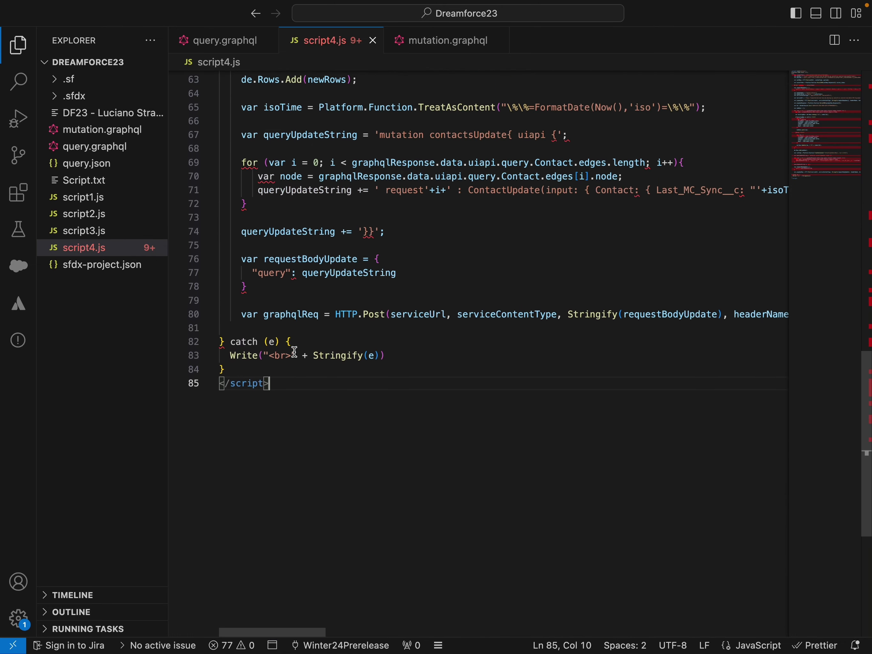
scroll(295, 352, "up", 2)
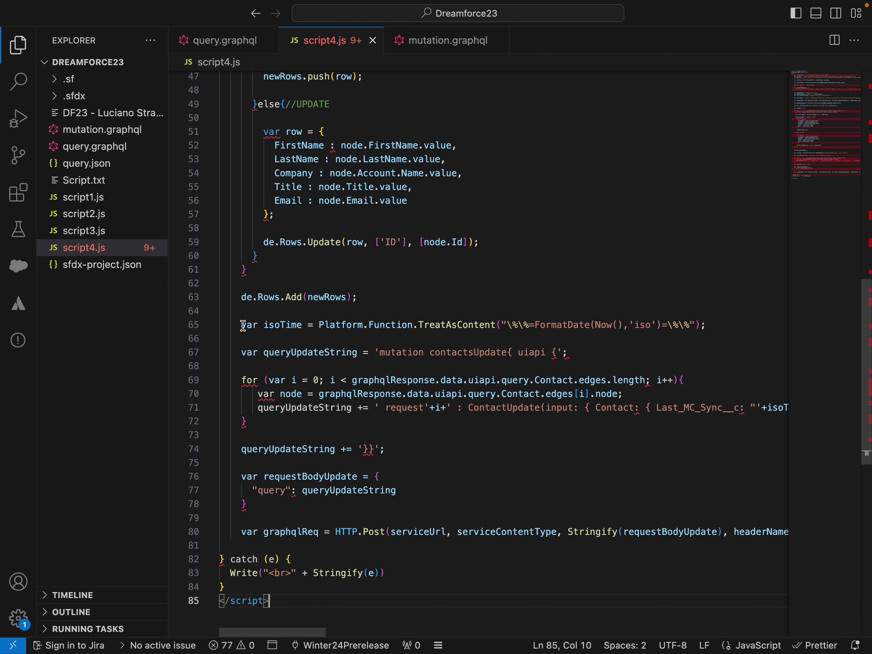
left_click(276, 325)
double_click(277, 326)
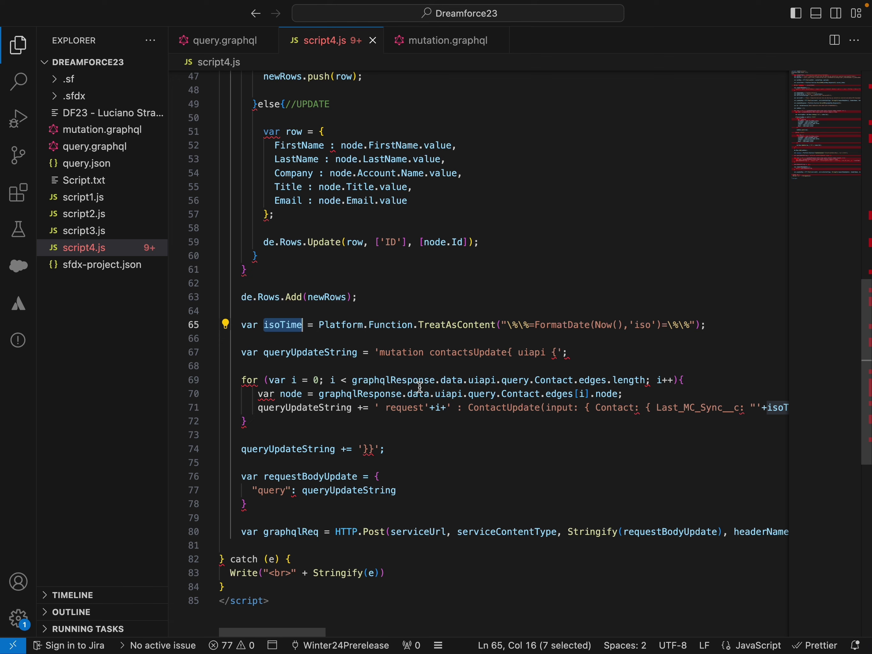
Compare mutation.graphql's mutation keyword and request0 alias with script4.js's request alias on line 71.
left_click(434, 47)
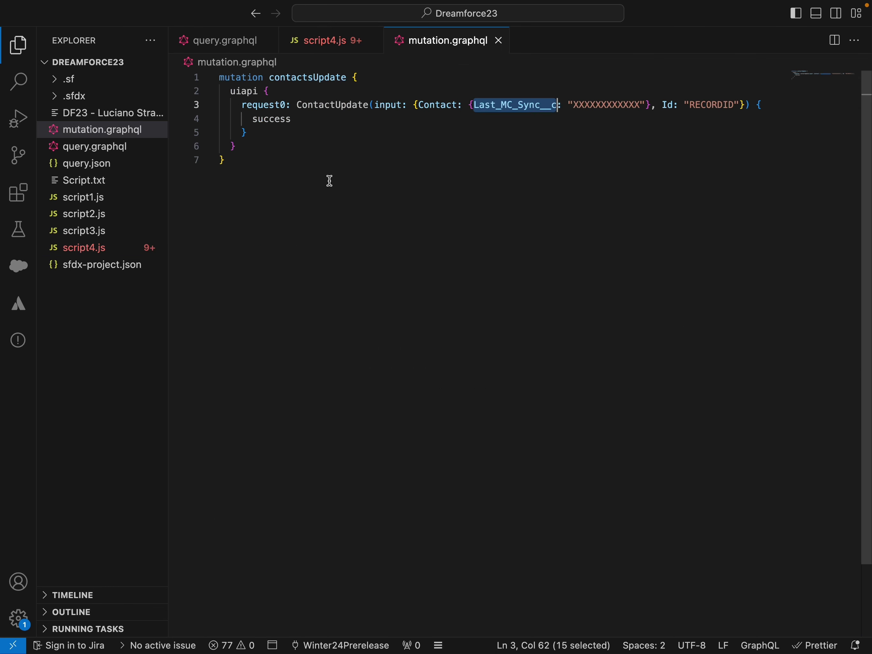
left_click(348, 170)
double_click(242, 77)
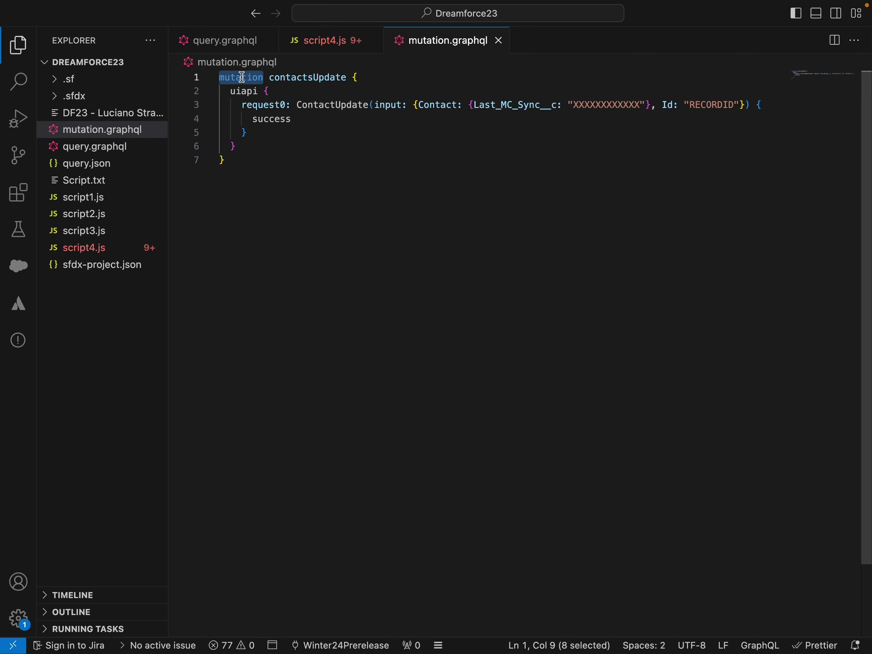
double_click(250, 106)
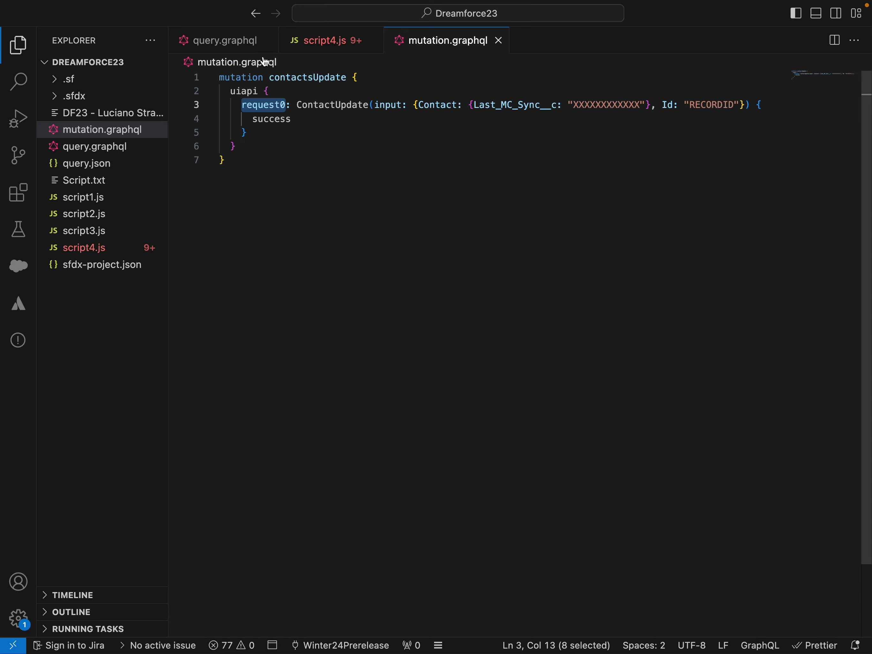
left_click(246, 50)
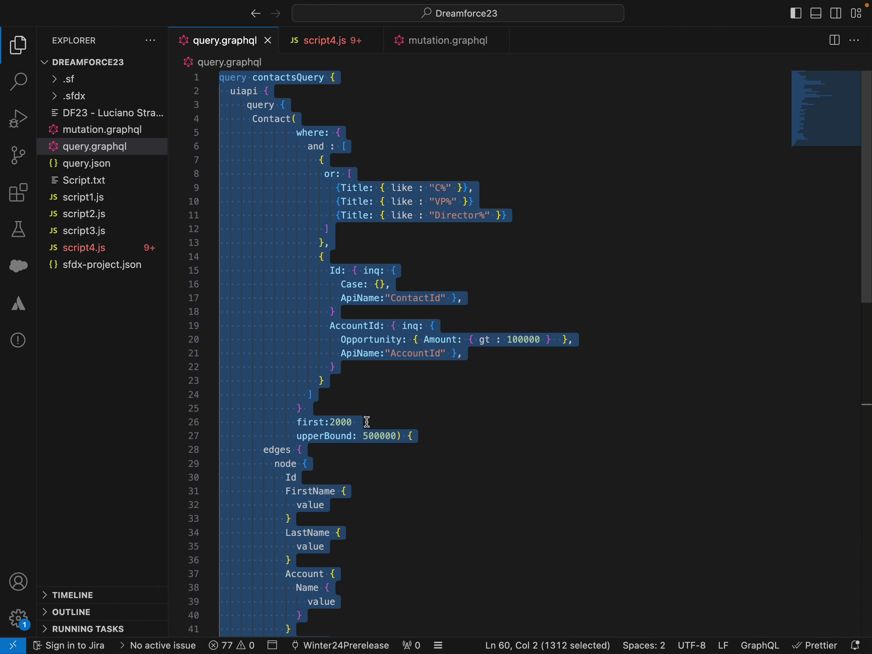
left_click(334, 45)
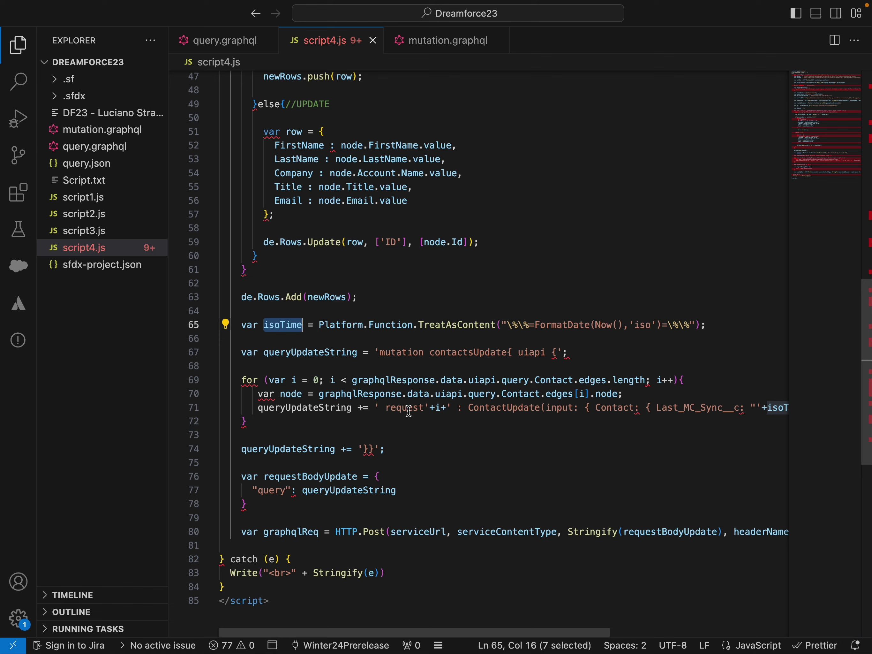
double_click(398, 409)
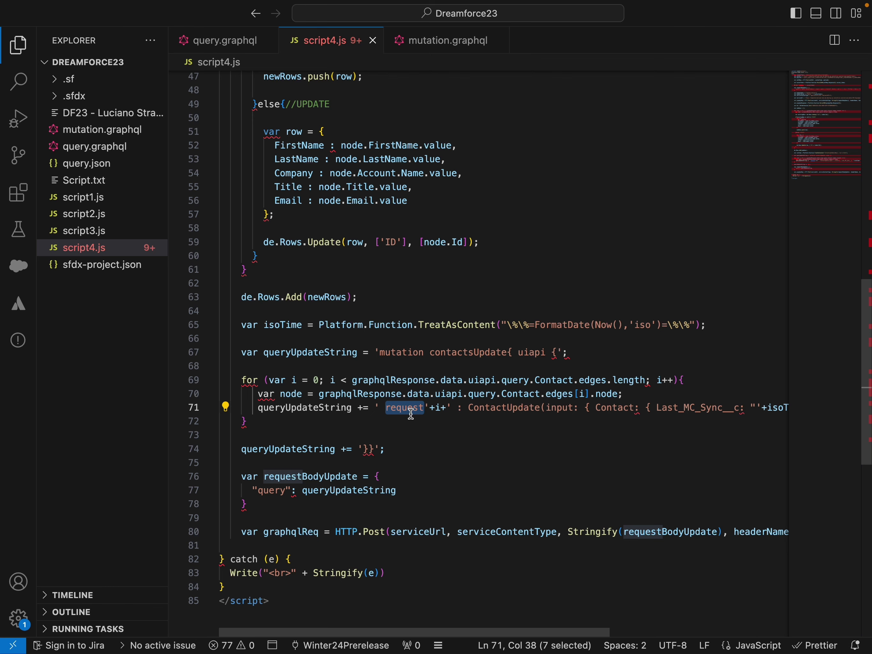
Highlight ContactUpdate, Last_MC_Sync__c, the timestamp placeholder and RECORDID in mutation.graphql.
left_click(443, 44)
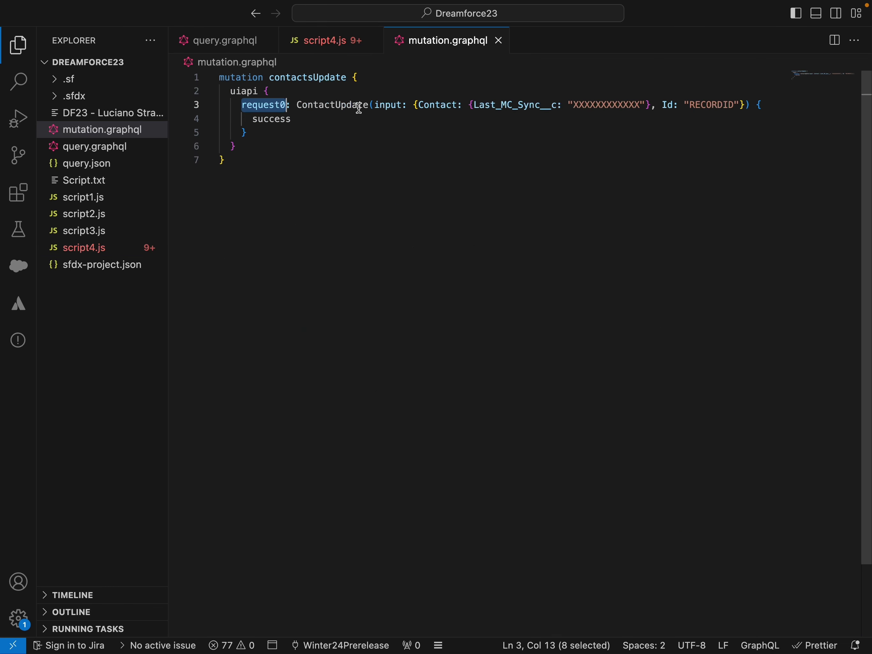
left_click(338, 105)
double_click(337, 105)
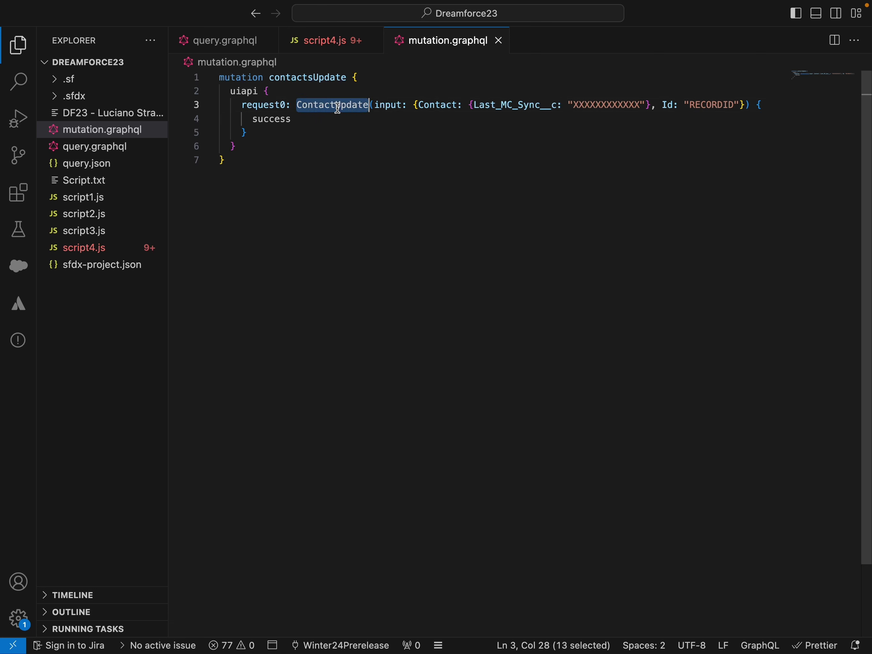
double_click(502, 106)
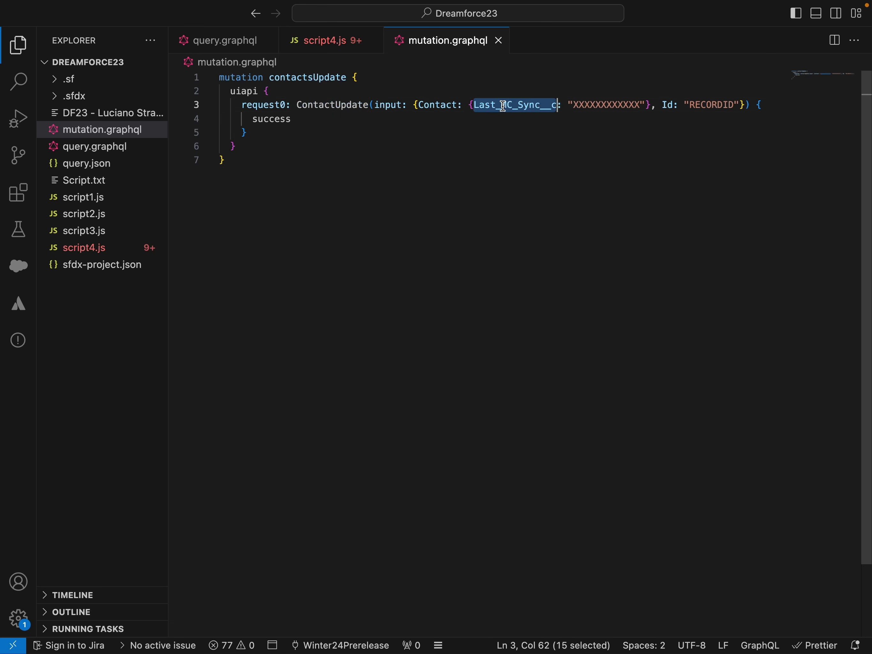
double_click(628, 105)
double_click(720, 104)
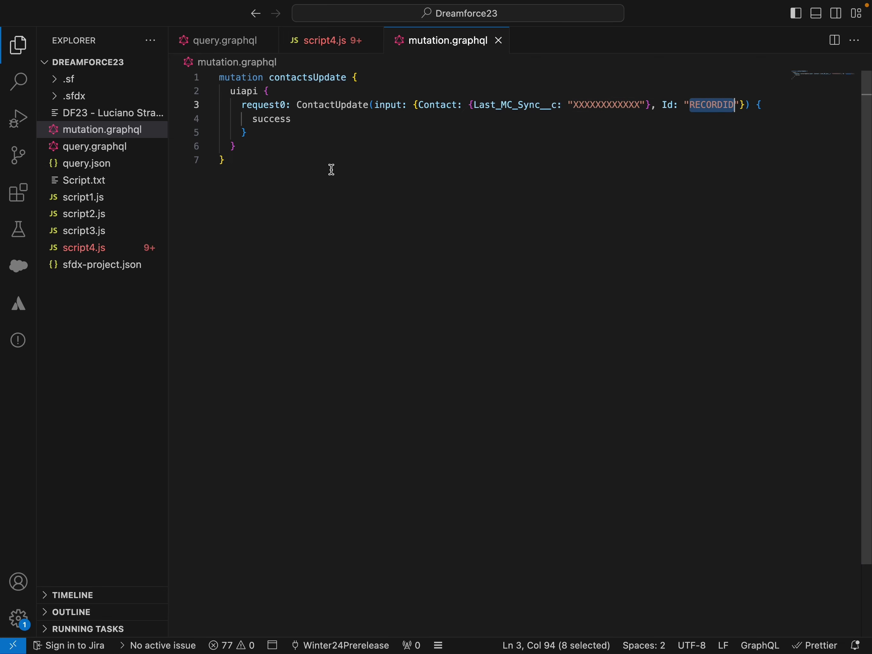
key("ctrl+Up")
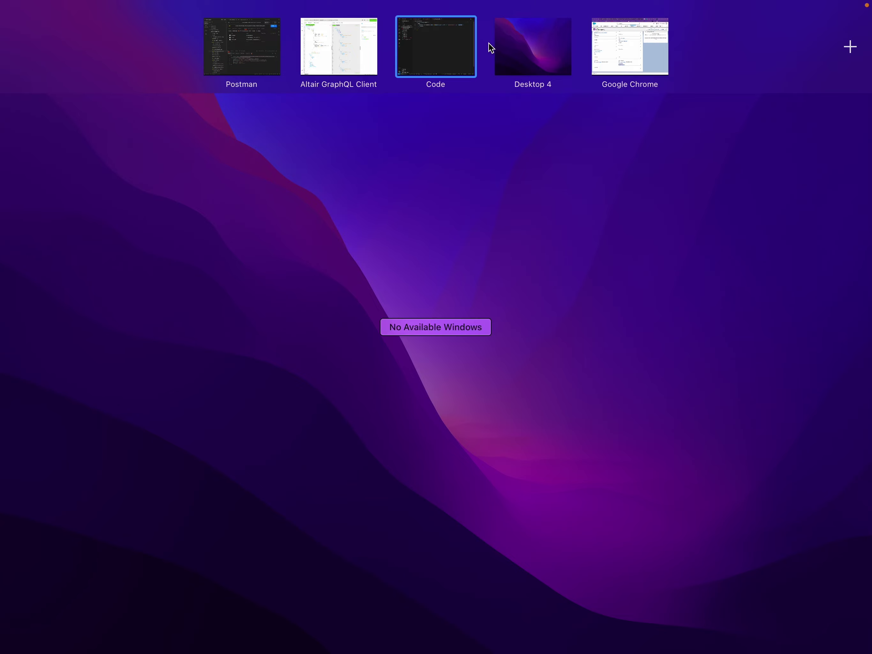
Revisit the connected app Setup page and Dreamforce23 records in Chrome, then go to Automation Studio.
left_click(650, 67)
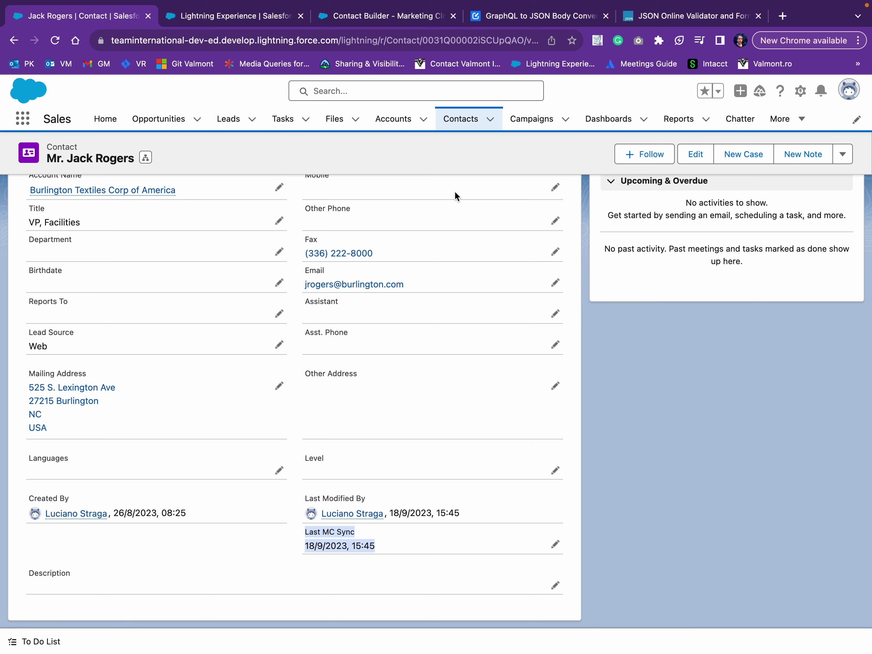
left_click(228, 18)
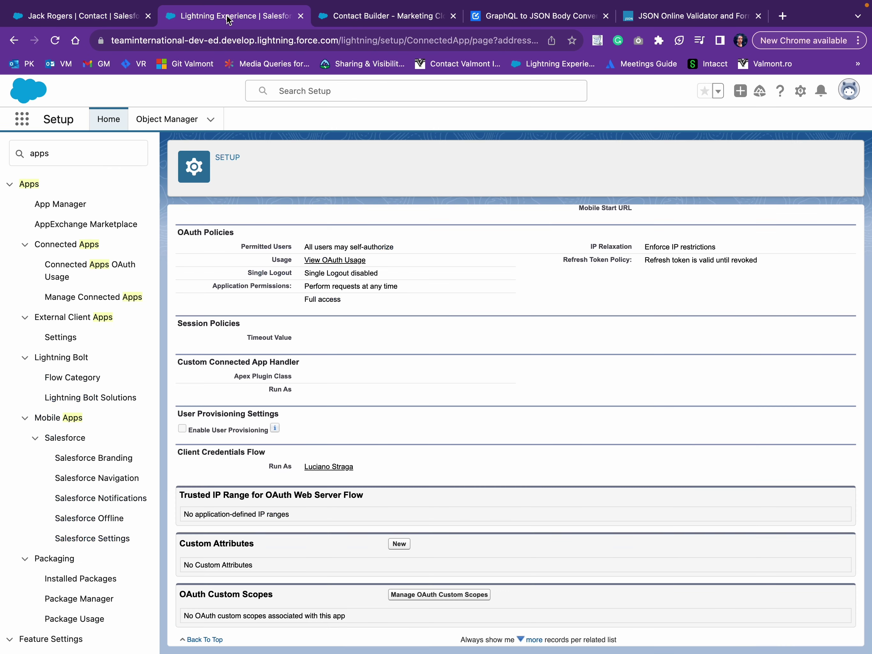
left_click(381, 19)
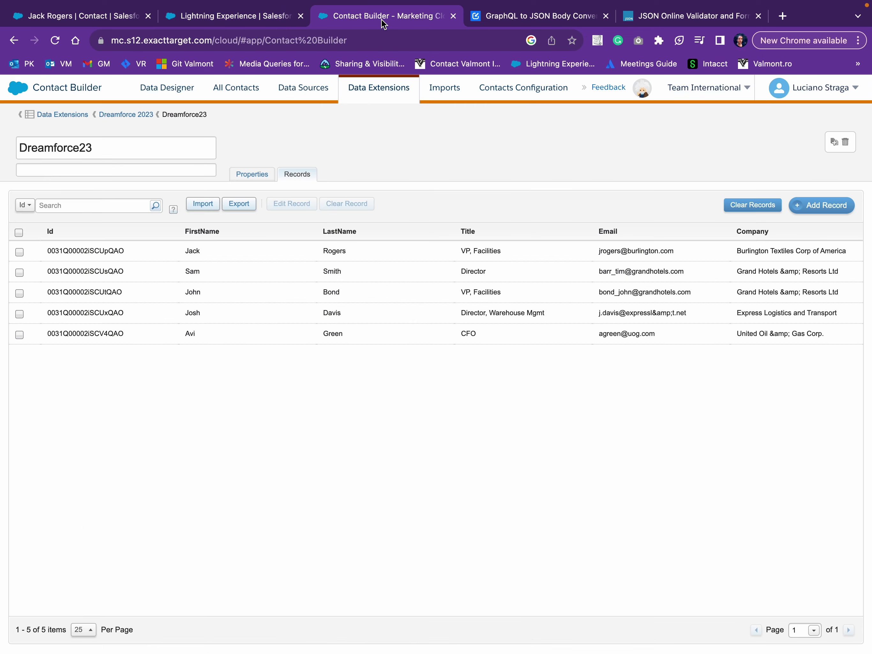
mouse_move(22, 88)
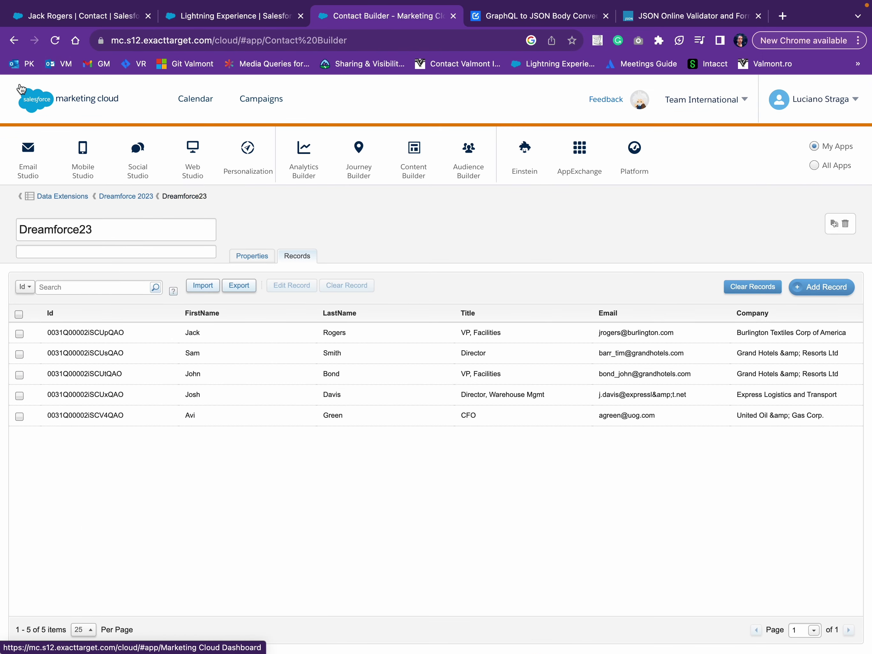
mouse_move(344, 162)
left_click(357, 199)
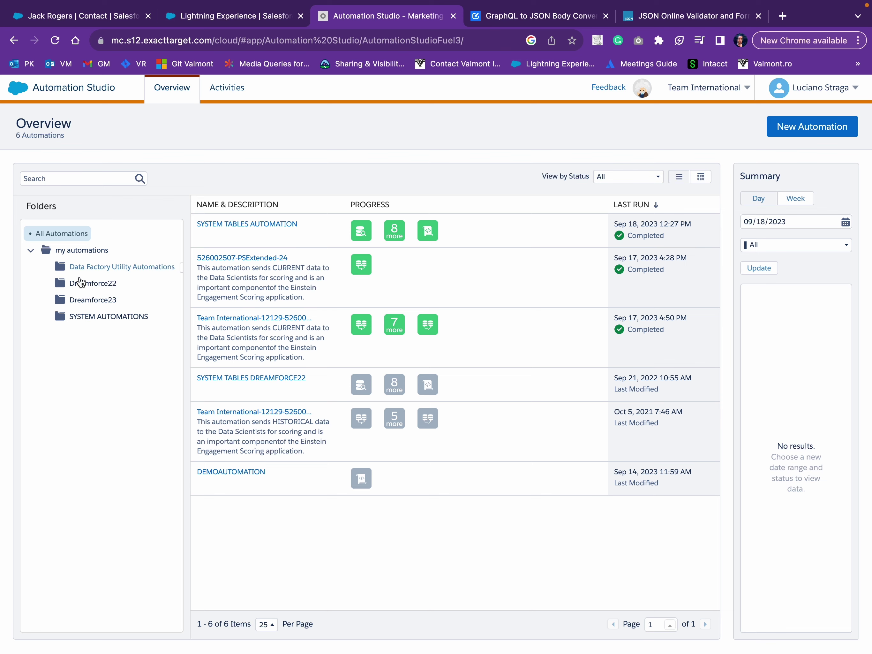
Browse Automation Studio's Script activities, including the Dreamforce23 scripts folder.
left_click(233, 99)
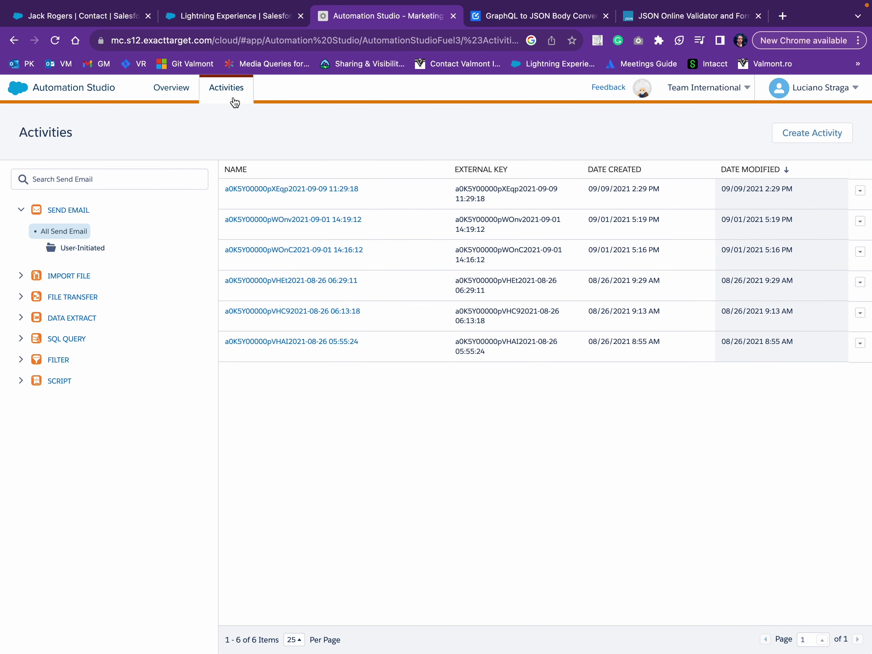
left_click(22, 381)
left_click(95, 408)
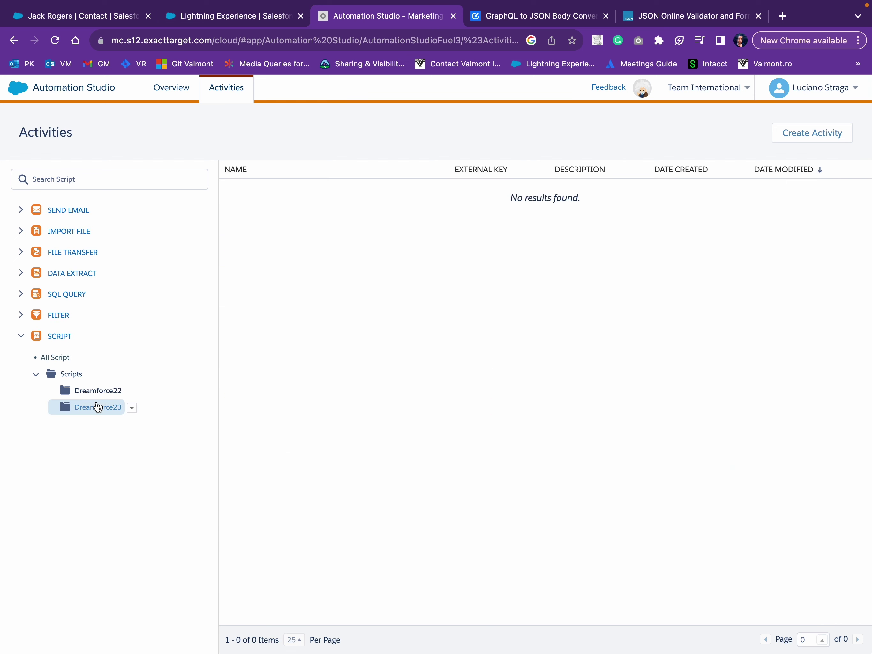
left_click(91, 407)
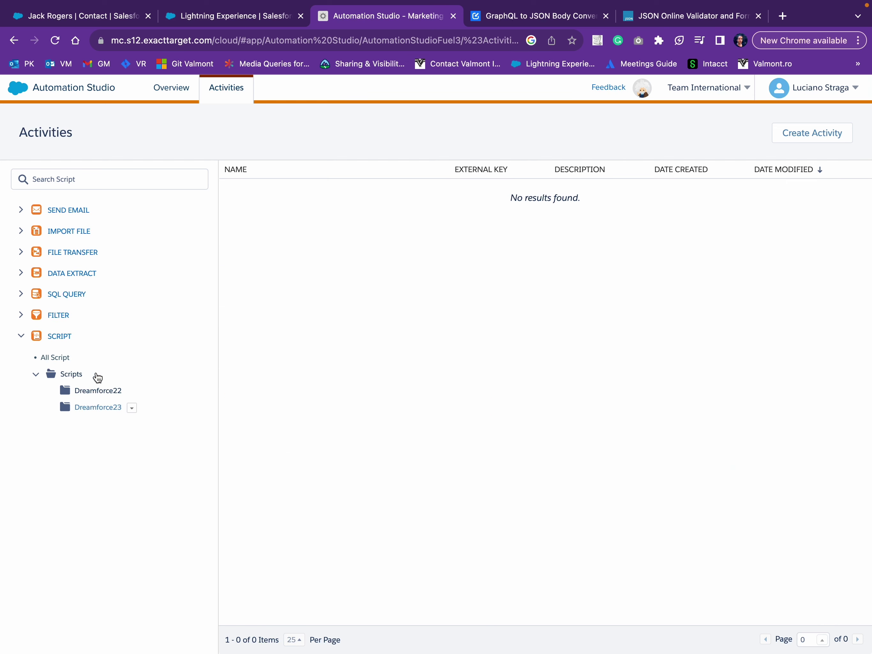
left_click(178, 90)
left_click(227, 88)
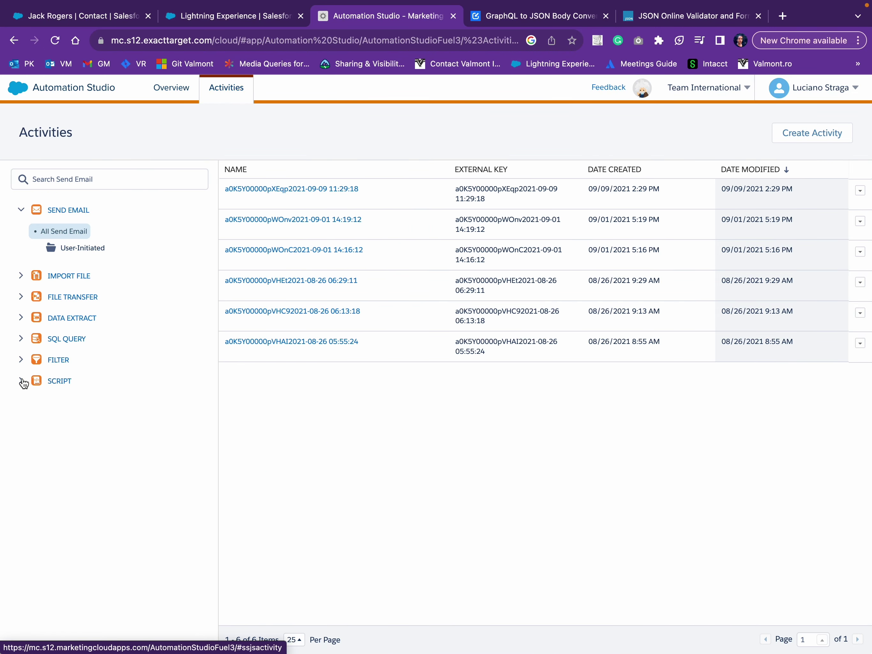
left_click(22, 380)
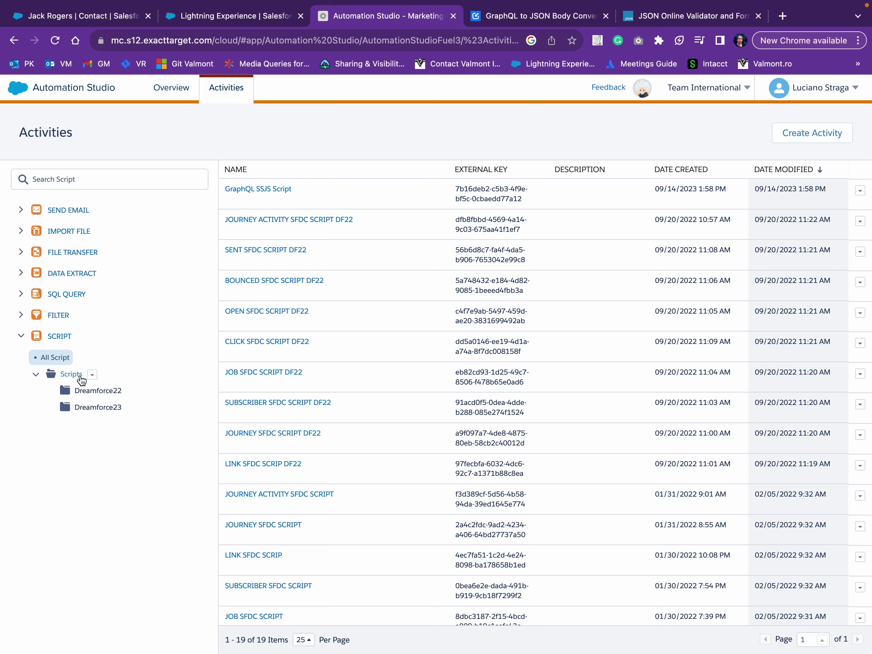
Review the GraphQL SSJS Script activity's code, cancel its editor, and return to the overview.
left_click(253, 190)
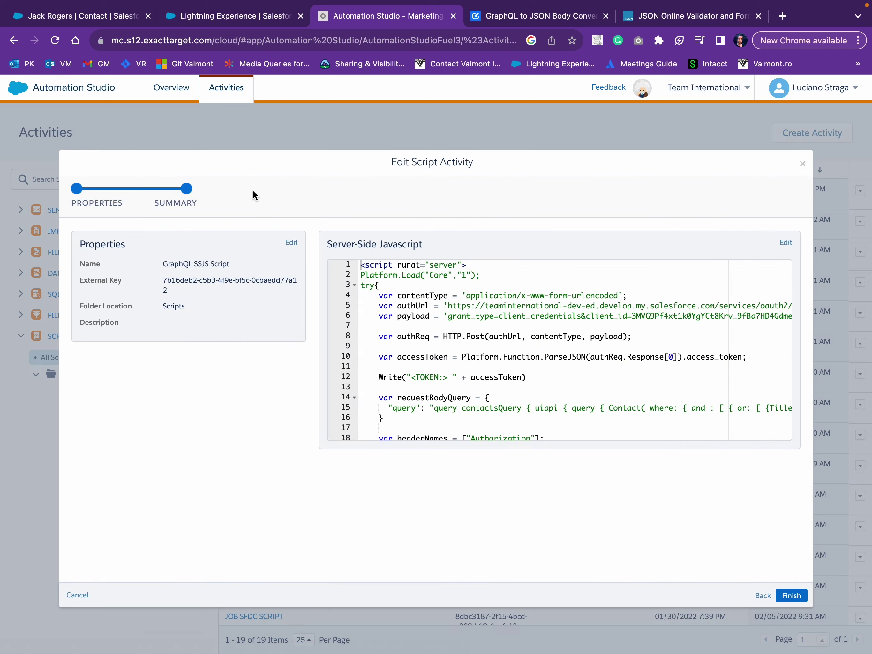
scroll(453, 327, "down", 15)
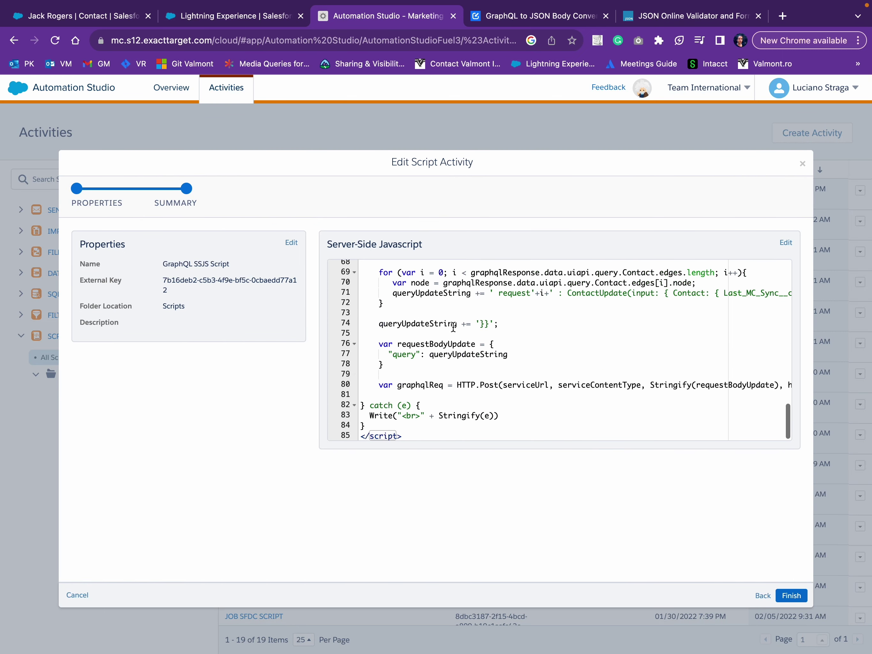
scroll(448, 401, "up", 15)
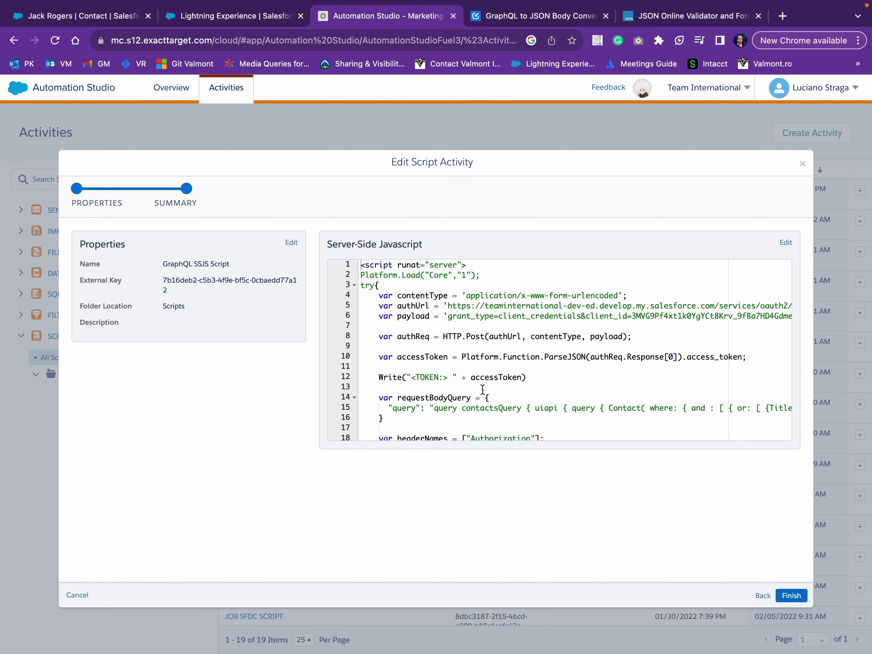
left_click(801, 163)
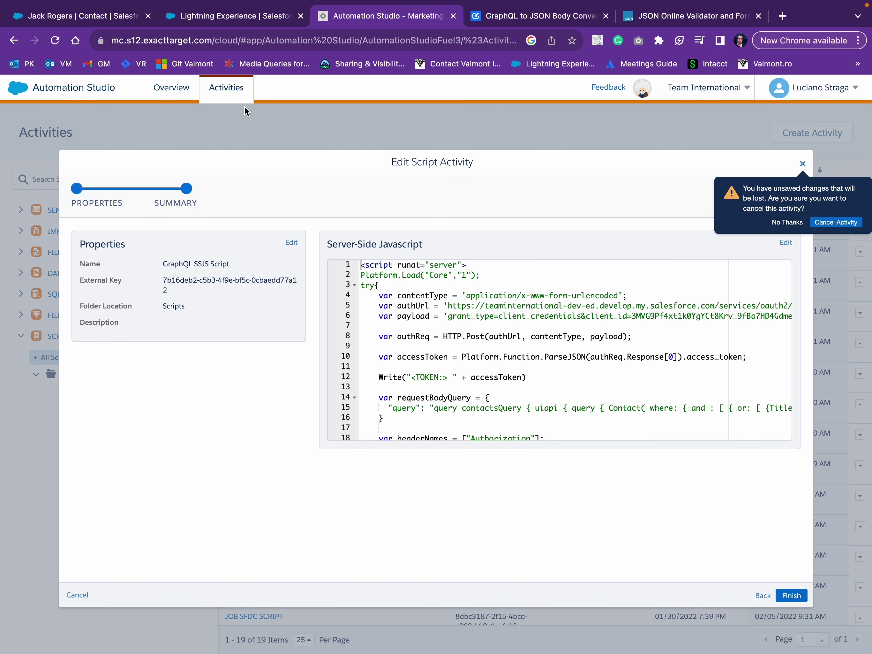
left_click(818, 221)
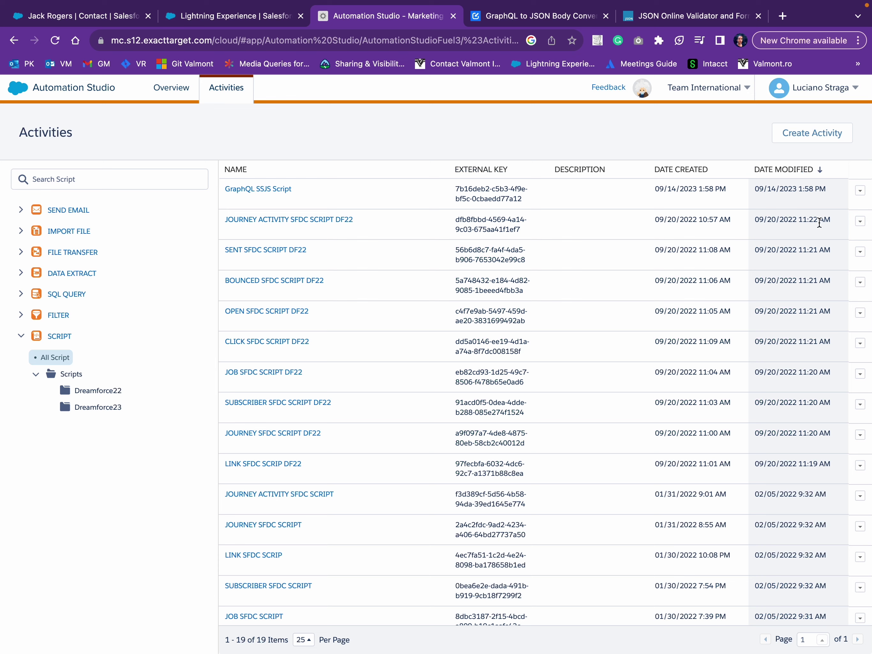
left_click(173, 91)
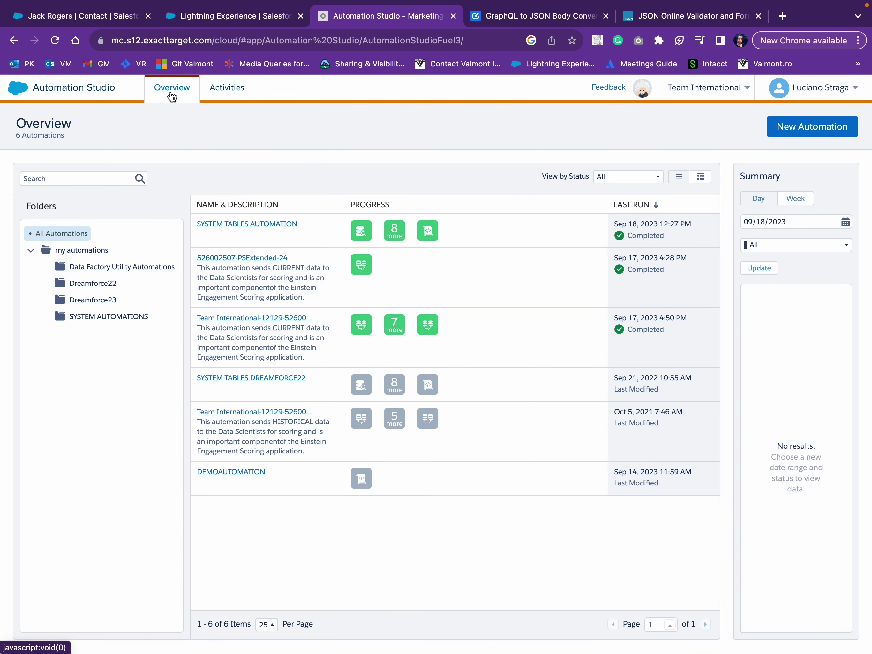
Open DEMOAUTOMATION's workflow to review the GraphQL SSJS Script step and its paused every-3-months schedule.
left_click(227, 475)
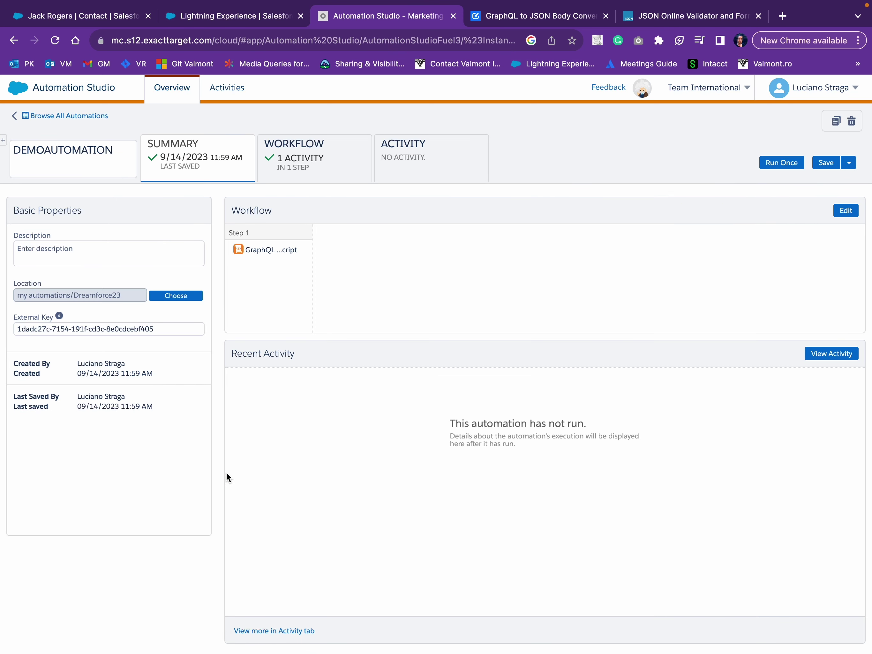
left_click(296, 160)
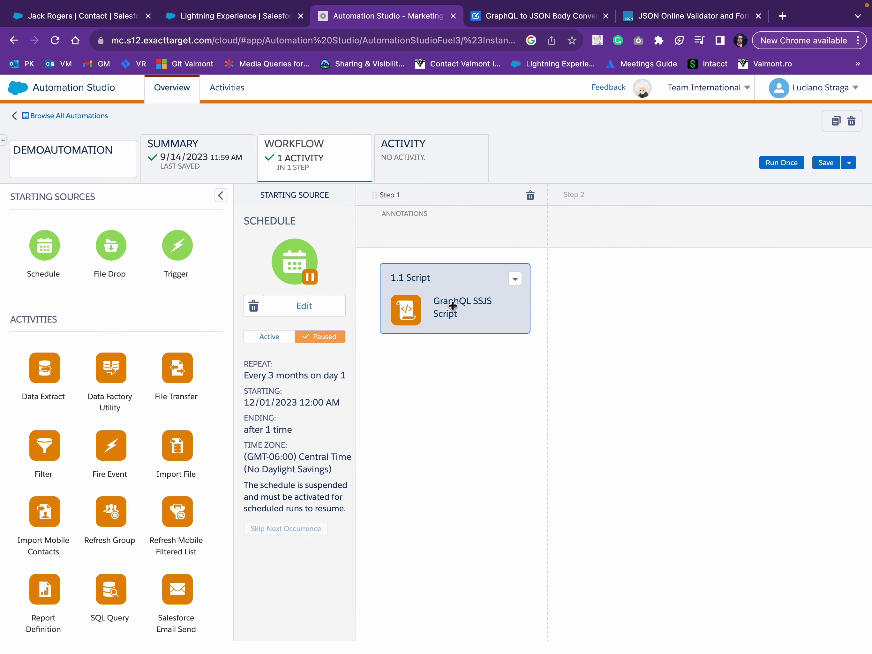
left_click(305, 306)
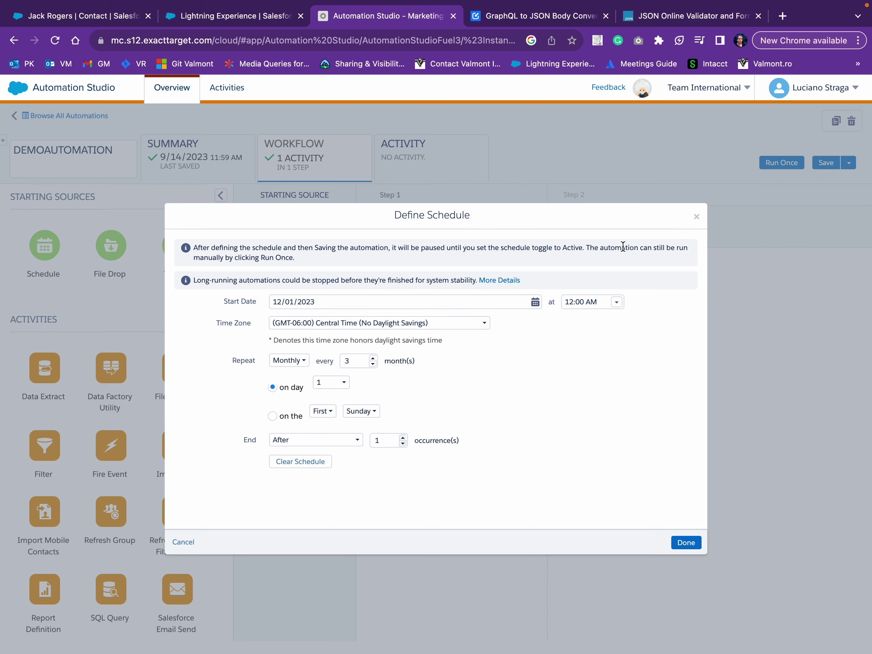
left_click(697, 217)
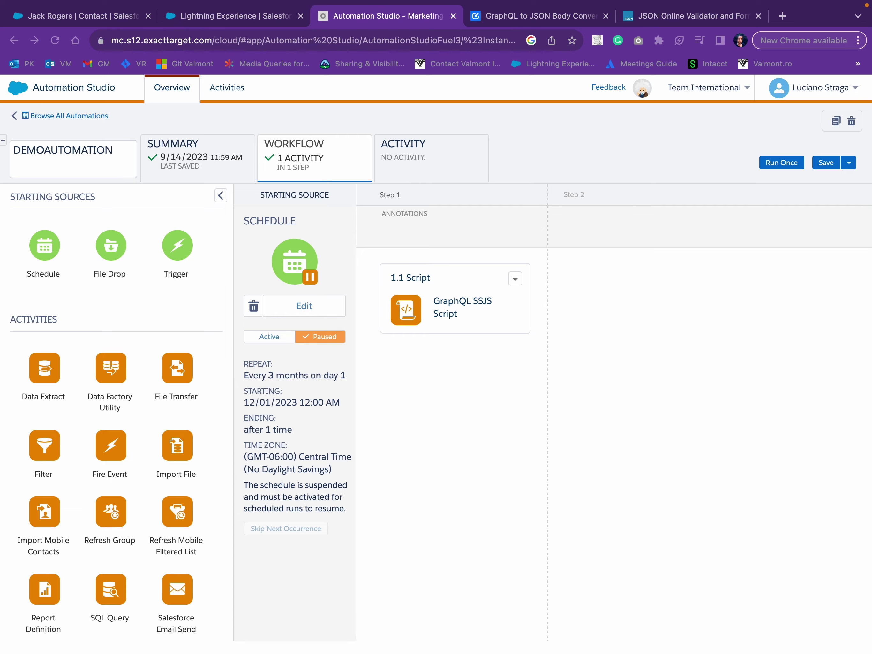
Return to the slides and advance two slides to the Resources slide with the GitHub QR code.
key("ctrl+Left")
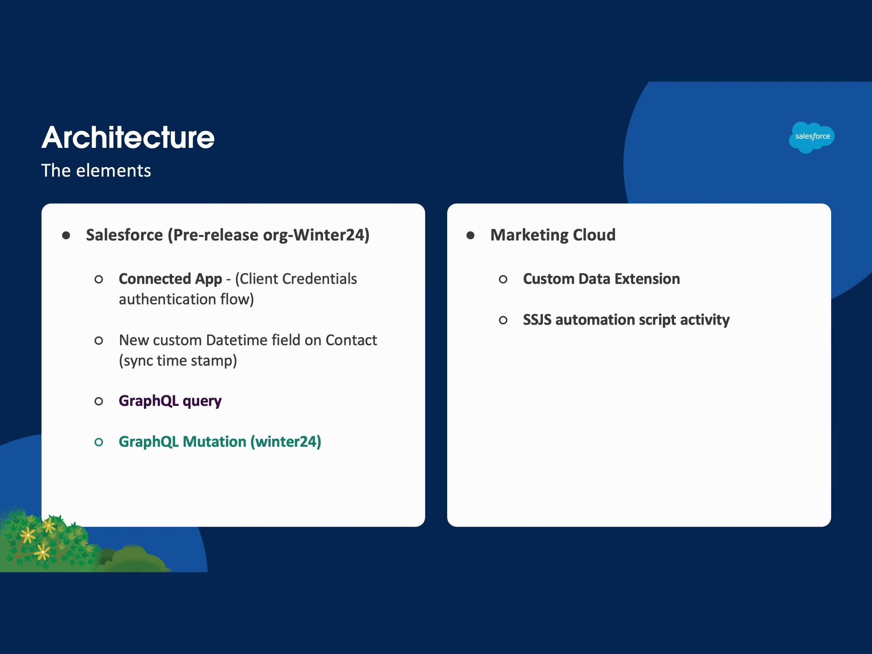
key("Right")
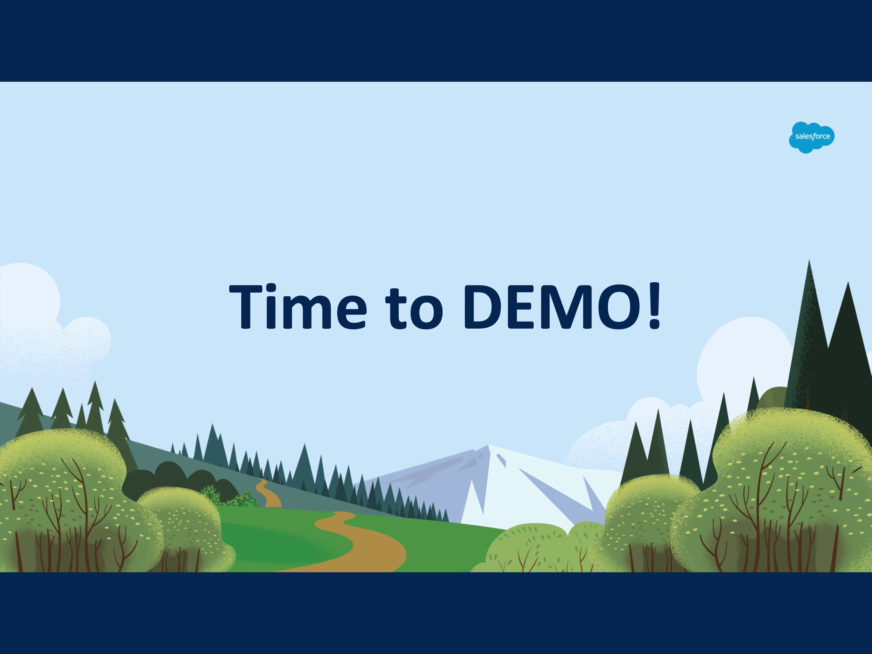
key("Right")
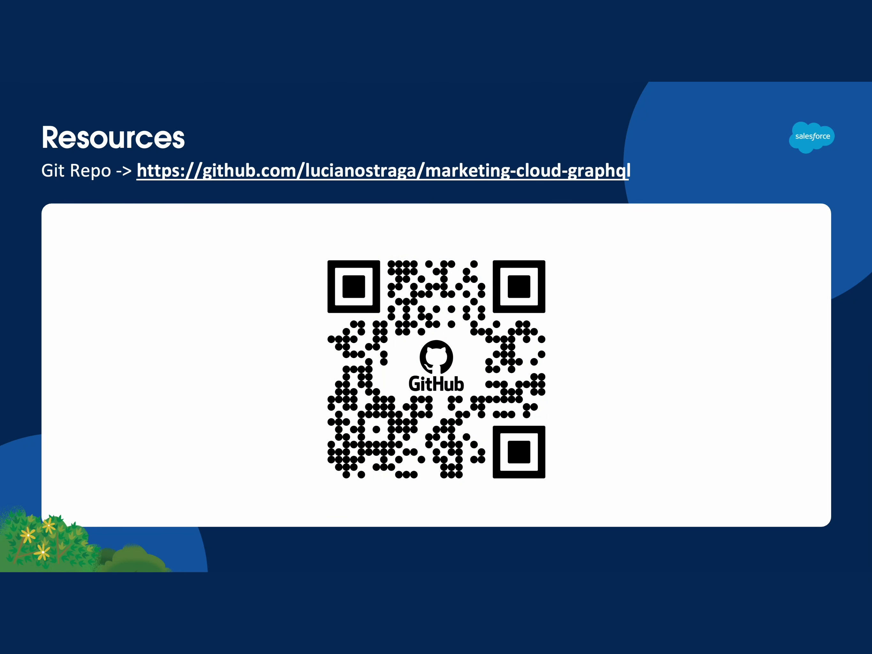